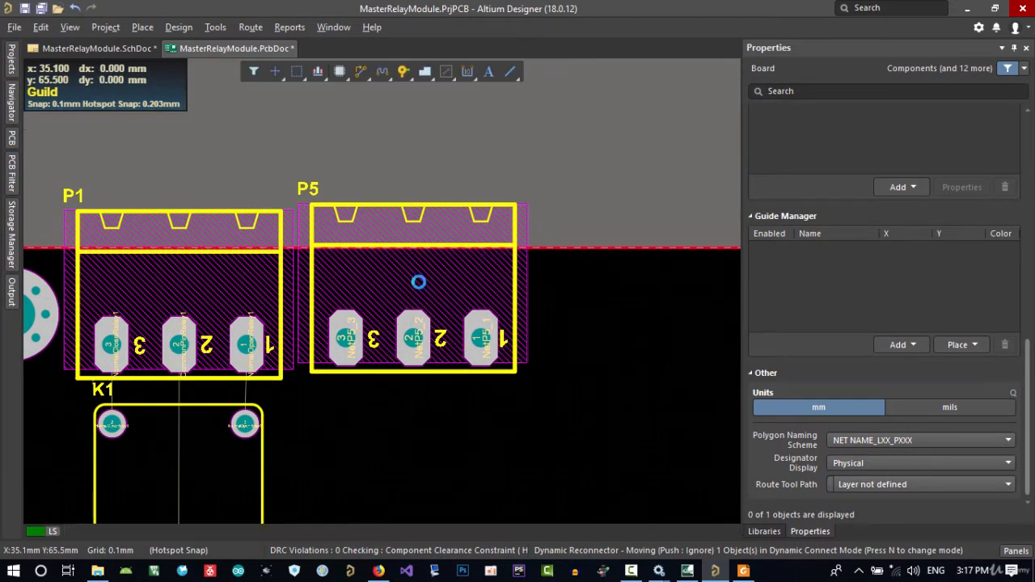
Align the bottom edges of connectors P1 and P5 along the board's upper edge
{"action": "left_click", "coordinate": [225, 284], "text": "shift"}
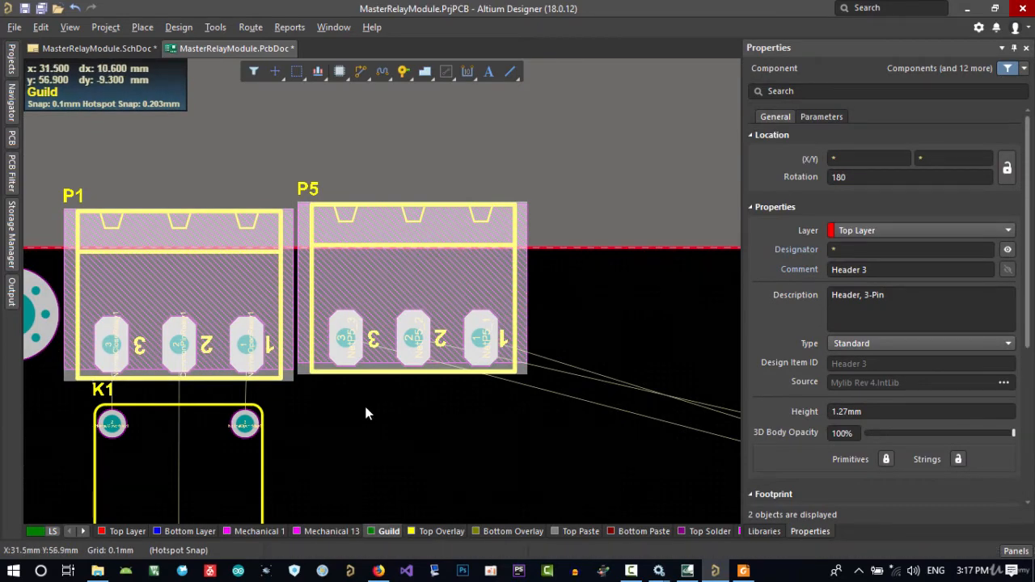
{"action": "key", "text": "a"}
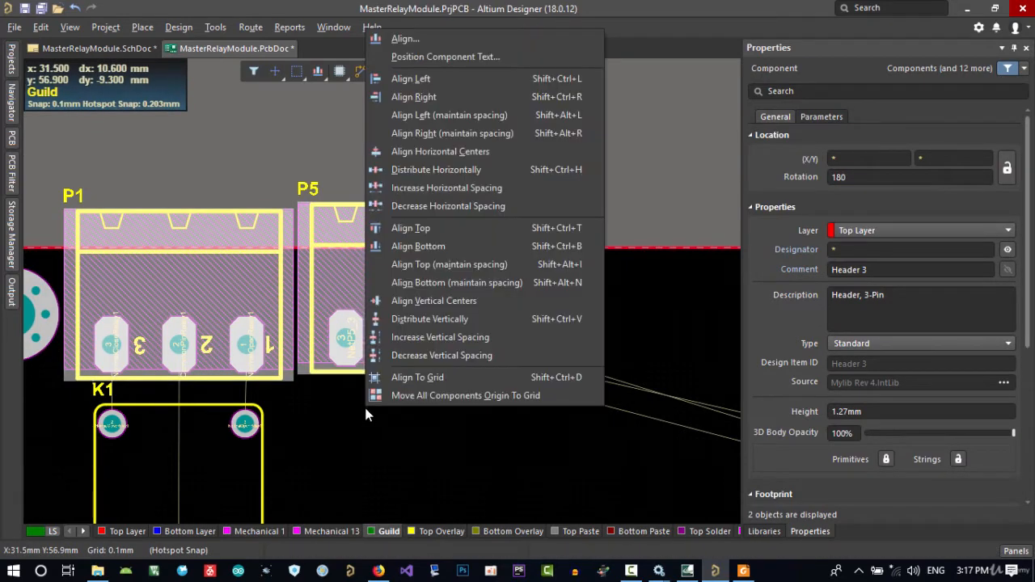
{"action": "left_click", "coordinate": [428, 248]}
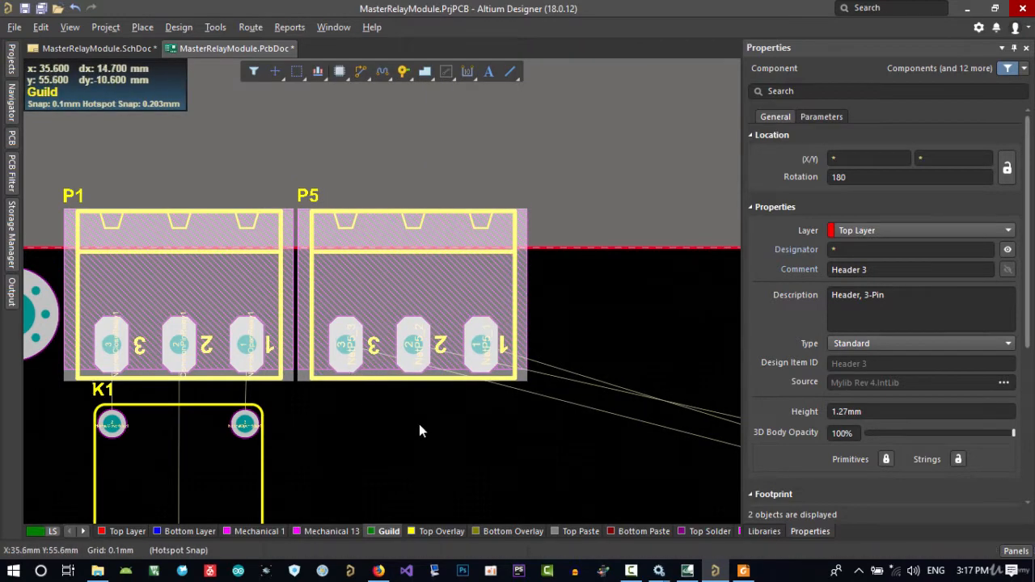
{"action": "left_click", "coordinate": [421, 440]}
Examine the gap between the P1 and P5 connector bodies in 3D and return to the 2D layout
{"action": "key", "text": "3"}
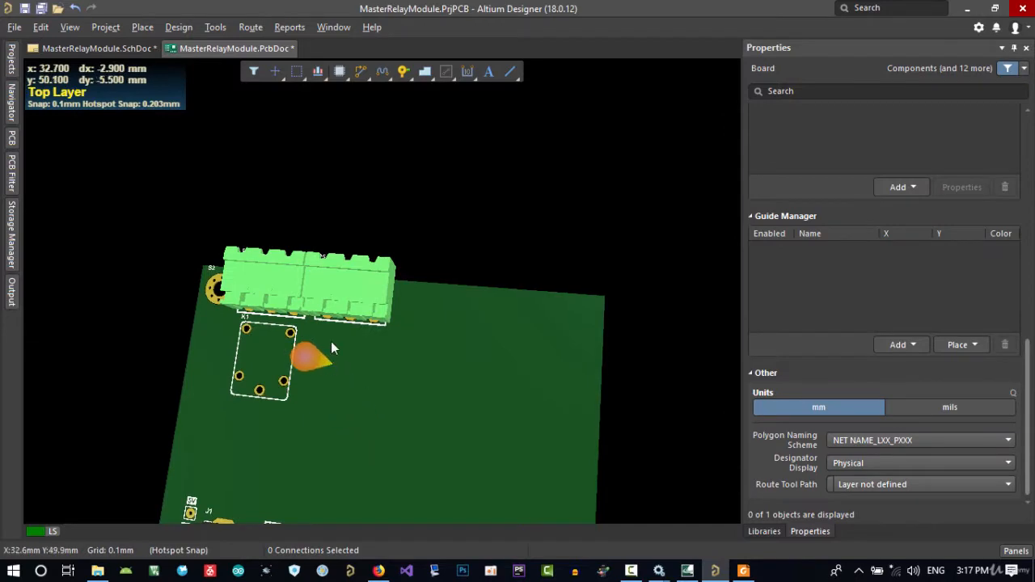
{"action": "right_click_drag", "start_coordinate": [367, 370], "coordinate": [442, 404], "text": "shift"}
{"action": "scroll", "coordinate": [336, 293], "scroll_direction": "up", "scroll_amount": 5, "text": "ctrl"}
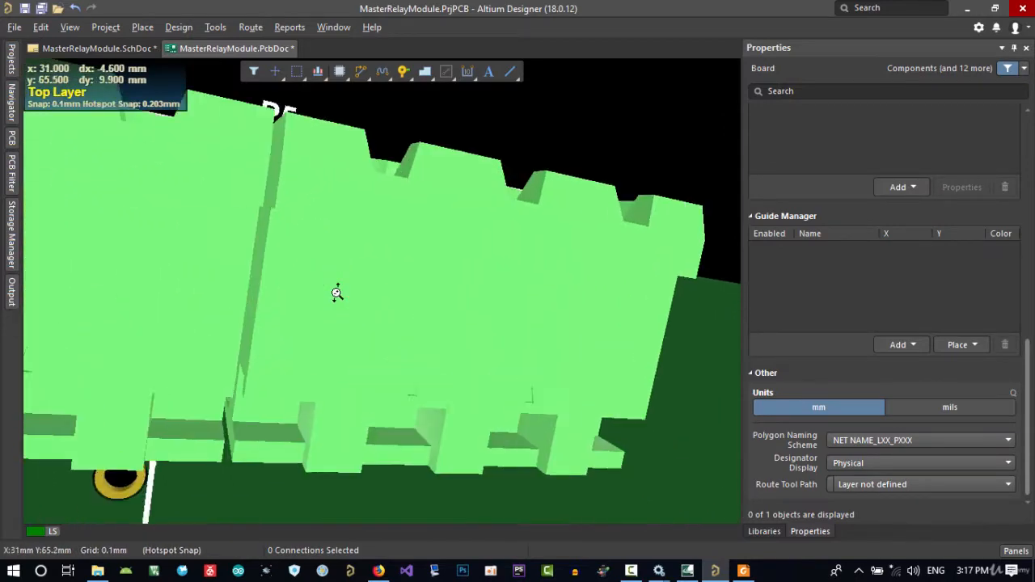
{"action": "middle_click_drag", "start_coordinate": [336, 293], "coordinate": [340, 280]}
{"action": "right_click_drag", "start_coordinate": [432, 346], "coordinate": [469, 350]}
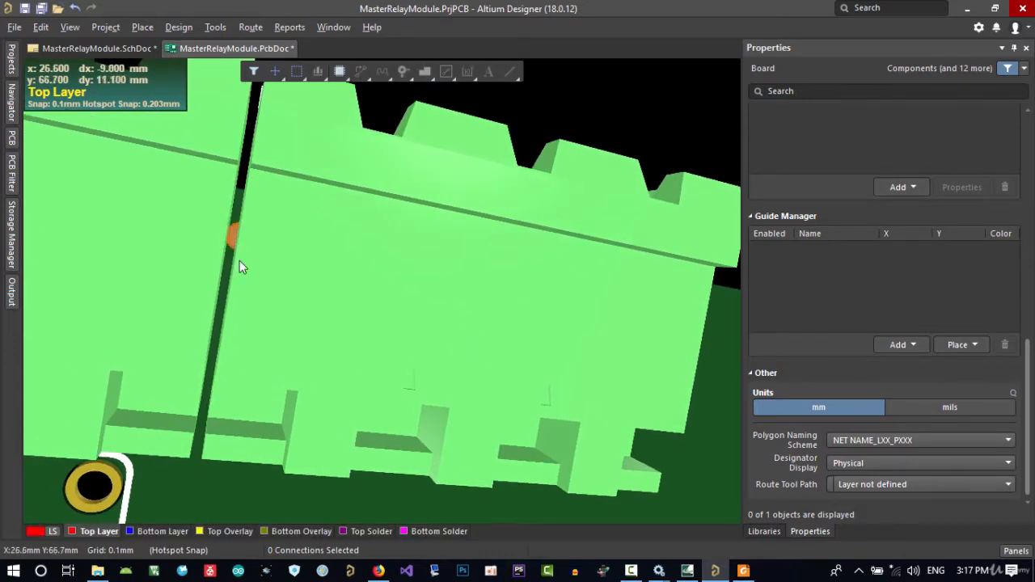
{"action": "key", "text": "2"}
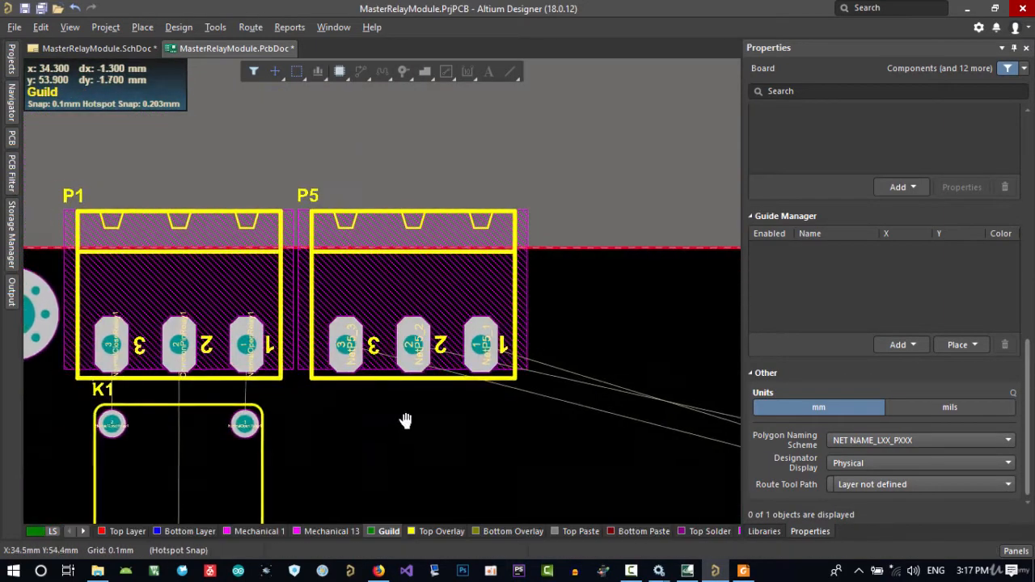
Move relay K2 onto the board beside K1 and rotate it to 270 degrees, at about X 34.7 mm, Y 46.1 mm
{"action": "scroll", "coordinate": [364, 371], "scroll_direction": "down", "scroll_amount": 8, "text": "ctrl"}
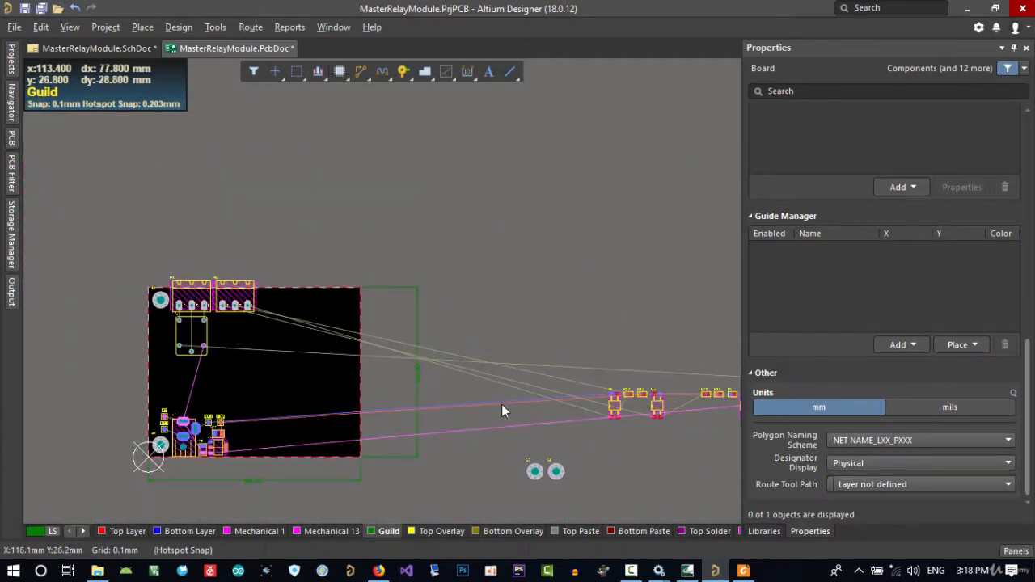
{"action": "left_click_drag", "start_coordinate": [713, 388], "coordinate": [217, 319]}
{"action": "scroll", "coordinate": [185, 215], "scroll_direction": "up", "scroll_amount": 3, "text": "ctrl"}
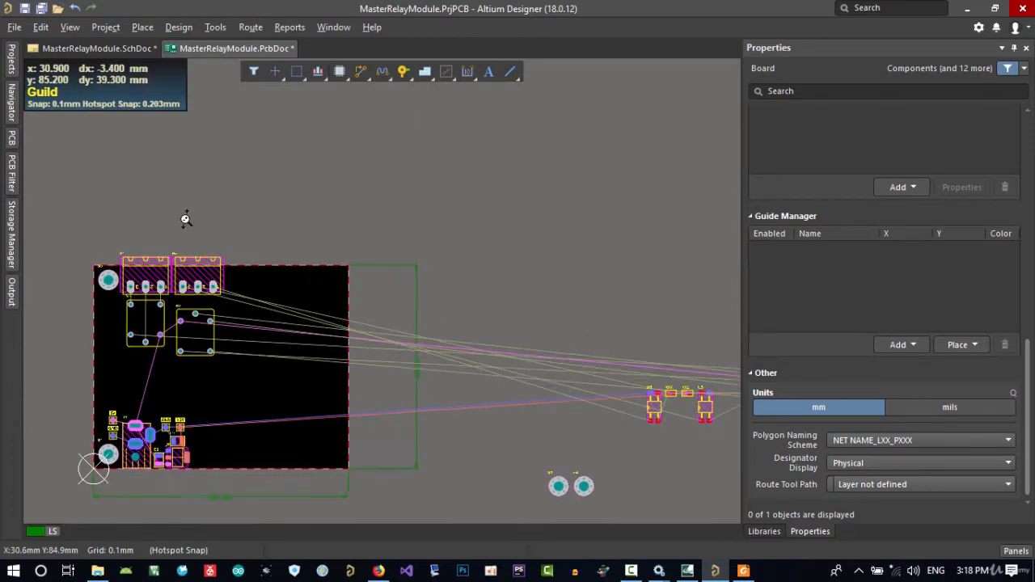
{"action": "scroll", "coordinate": [199, 372], "scroll_direction": "up", "scroll_amount": 3, "text": "ctrl"}
{"action": "right_click_drag", "start_coordinate": [197, 370], "coordinate": [337, 367]}
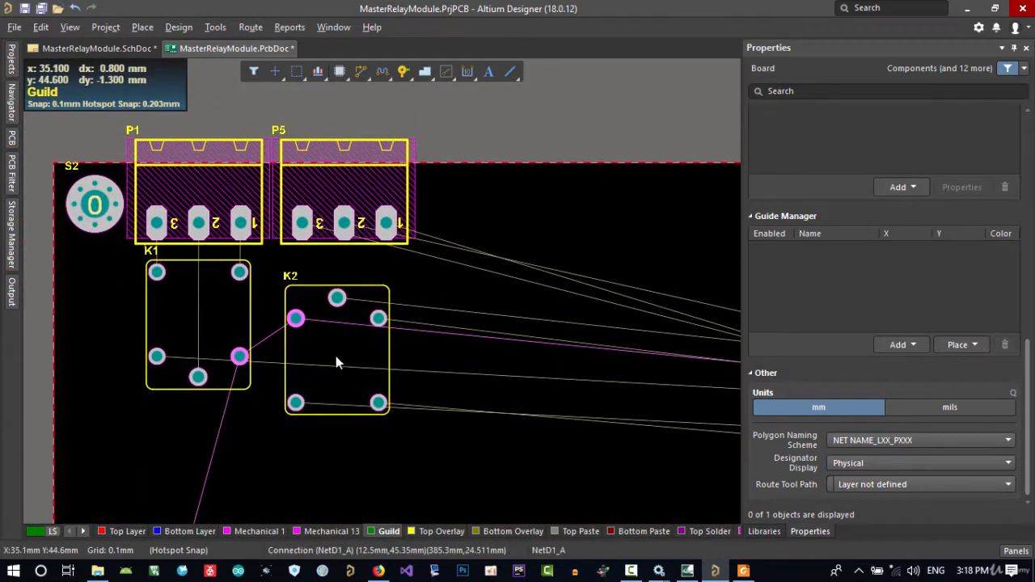
{"action": "left_click_drag", "start_coordinate": [337, 360], "coordinate": [345, 356]}
{"action": "key", "text": "space"}
{"action": "key", "text": "space"}
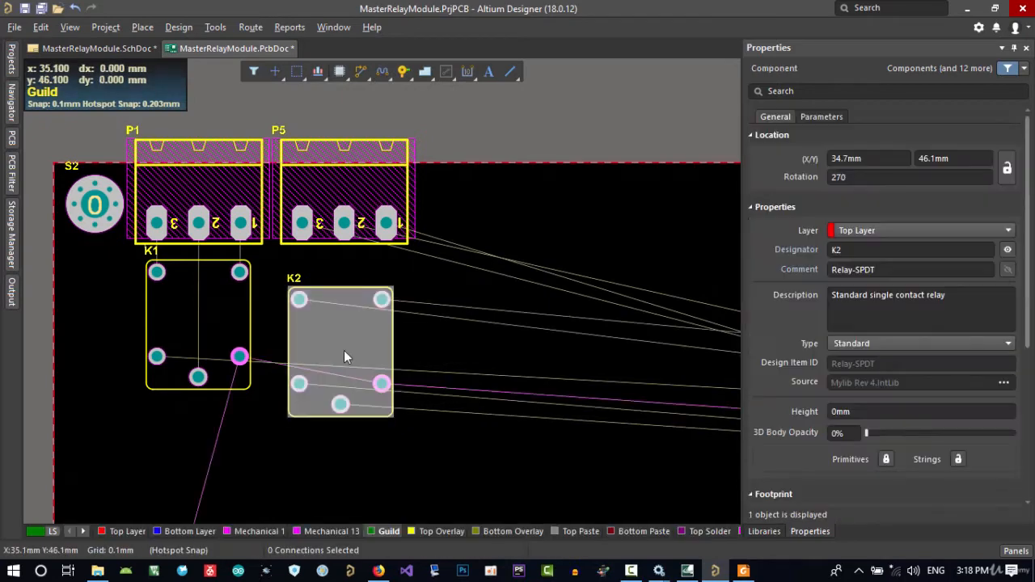
Bring connector P3 from the unplaced components to just above the board's upper edge
{"action": "right_click_drag", "start_coordinate": [506, 374], "coordinate": [186, 351]}
{"action": "right_click_drag", "start_coordinate": [518, 370], "coordinate": [182, 321]}
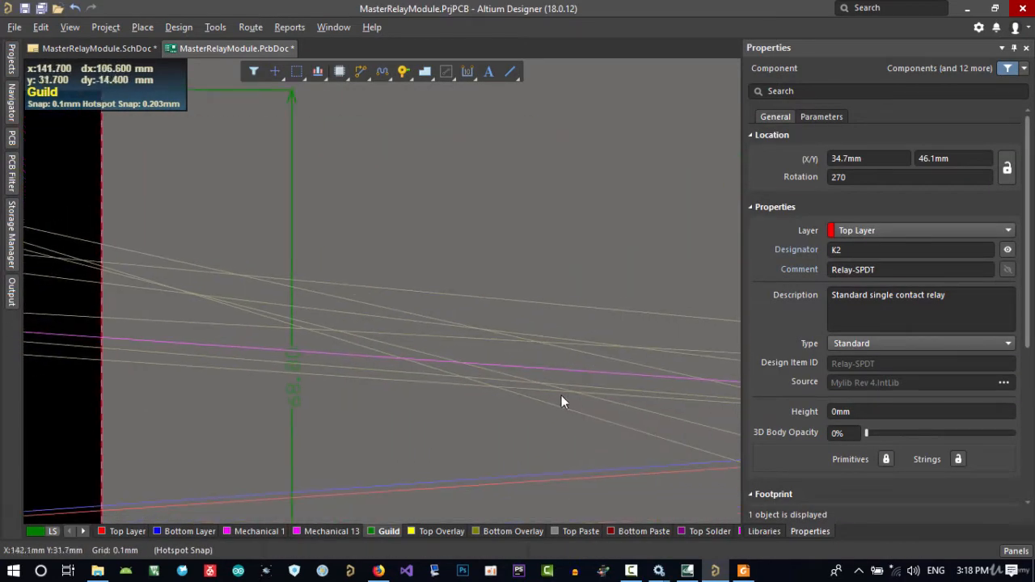
{"action": "right_click_drag", "start_coordinate": [669, 458], "coordinate": [275, 362]}
{"action": "scroll", "coordinate": [275, 363], "scroll_direction": "down", "scroll_amount": 6, "text": "ctrl"}
{"action": "scroll", "coordinate": [275, 363], "scroll_direction": "up", "scroll_amount": 4, "text": "ctrl"}
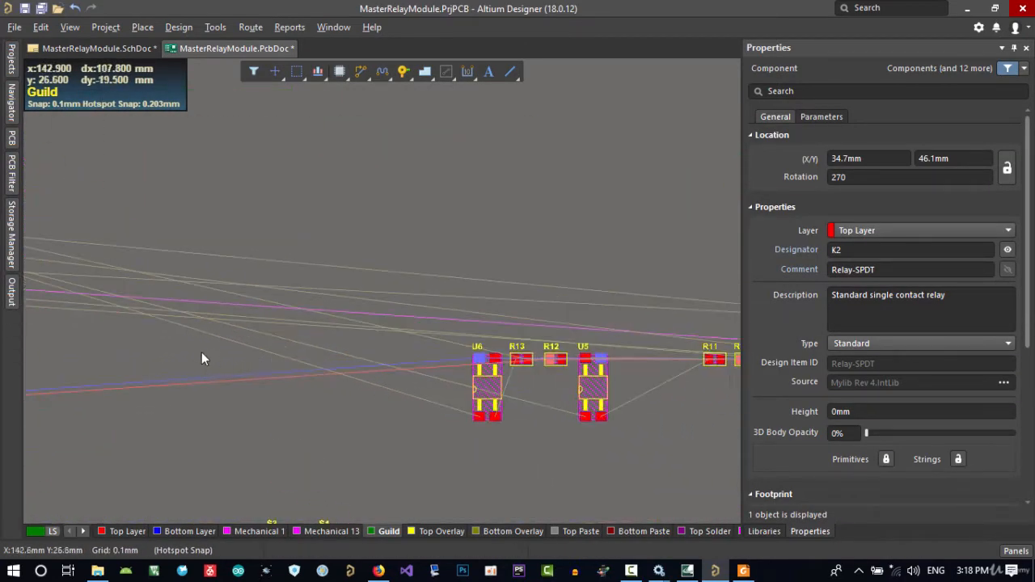
{"action": "right_click_drag", "start_coordinate": [195, 356], "coordinate": [486, 409]}
{"action": "right_click_drag", "start_coordinate": [386, 412], "coordinate": [419, 430]}
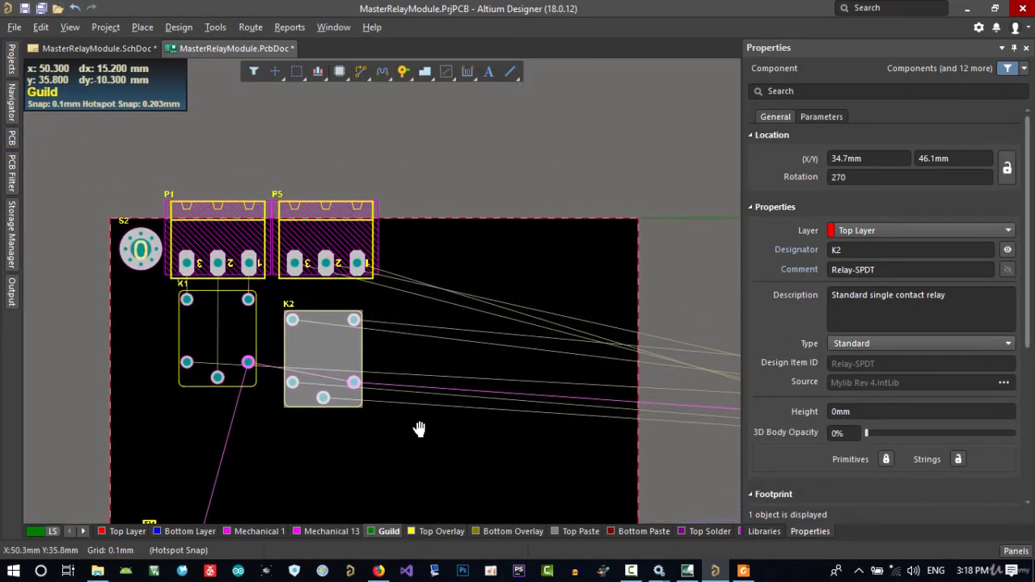
{"action": "right_click_drag", "start_coordinate": [553, 437], "coordinate": [104, 397]}
{"action": "right_click_drag", "start_coordinate": [465, 396], "coordinate": [153, 401]}
{"action": "right_click_drag", "start_coordinate": [495, 397], "coordinate": [144, 333]}
{"action": "scroll", "coordinate": [259, 369], "scroll_direction": "down", "scroll_amount": 2, "text": "ctrl"}
{"action": "right_click_drag", "start_coordinate": [72, 389], "coordinate": [94, 372]}
{"action": "left_click_drag", "start_coordinate": [411, 383], "coordinate": [208, 171]}
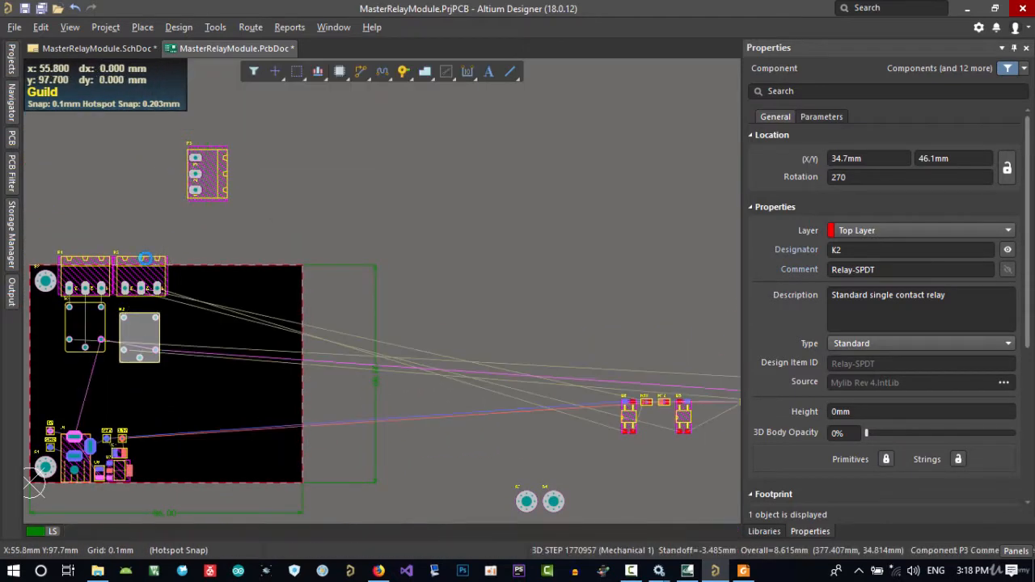
Move P5 off the board and place P3 beside P1 in its stead, rotated to 180 degrees
{"action": "left_click_drag", "start_coordinate": [145, 283], "coordinate": [511, 273]}
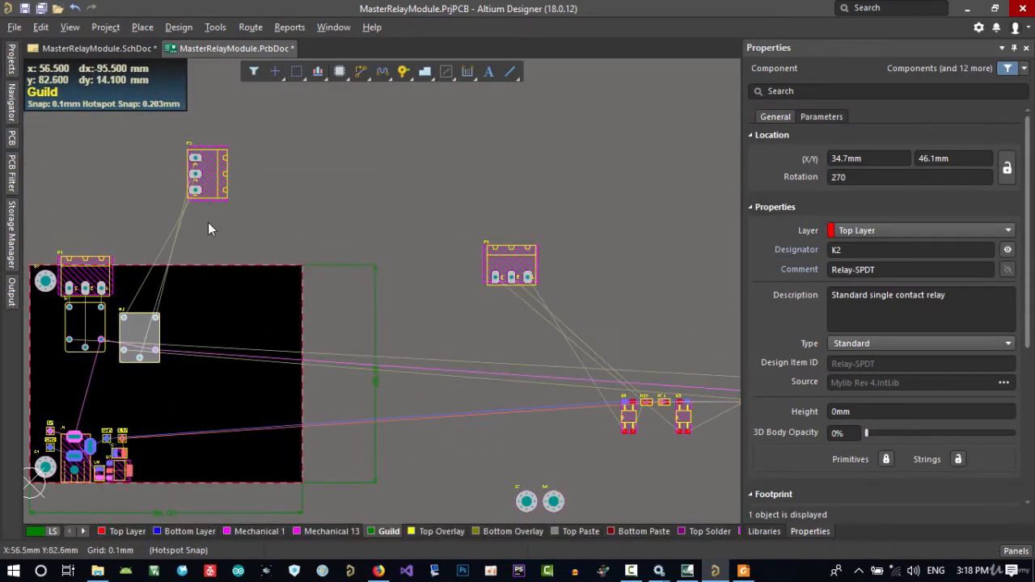
{"action": "right_click_drag", "start_coordinate": [208, 223], "coordinate": [277, 233]}
{"action": "scroll", "coordinate": [286, 215], "scroll_direction": "up", "scroll_amount": 2, "text": "ctrl"}
{"action": "right_click_drag", "start_coordinate": [247, 264], "coordinate": [398, 258]}
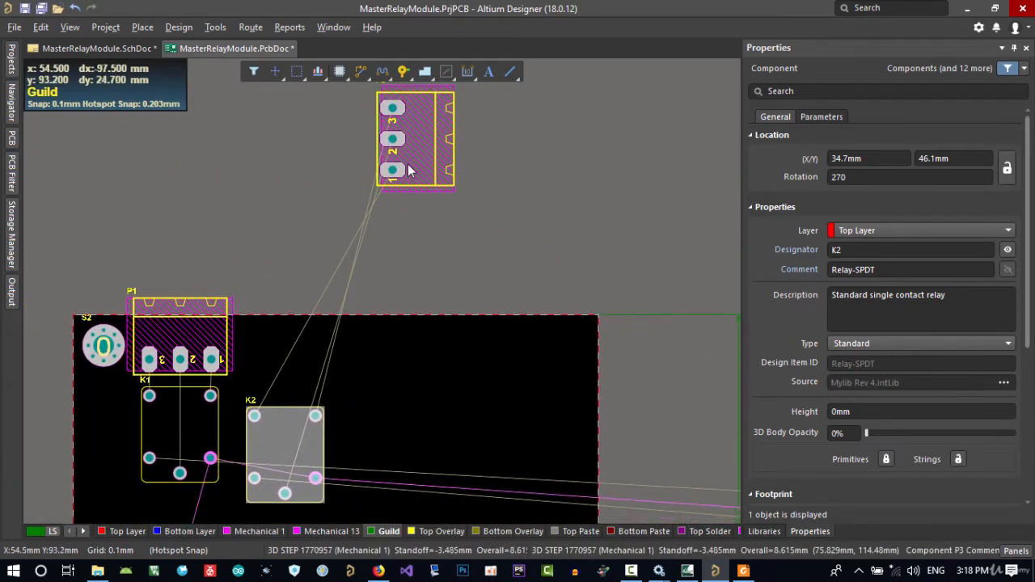
{"action": "left_click_drag", "start_coordinate": [408, 166], "coordinate": [324, 365]}
{"action": "key", "text": "space"}
{"action": "scroll", "coordinate": [248, 337], "scroll_direction": "up", "scroll_amount": 2, "text": "ctrl"}
{"action": "right_click_drag", "start_coordinate": [279, 353], "coordinate": [408, 215]}
{"action": "right_click_drag", "start_coordinate": [367, 362], "coordinate": [427, 428]}
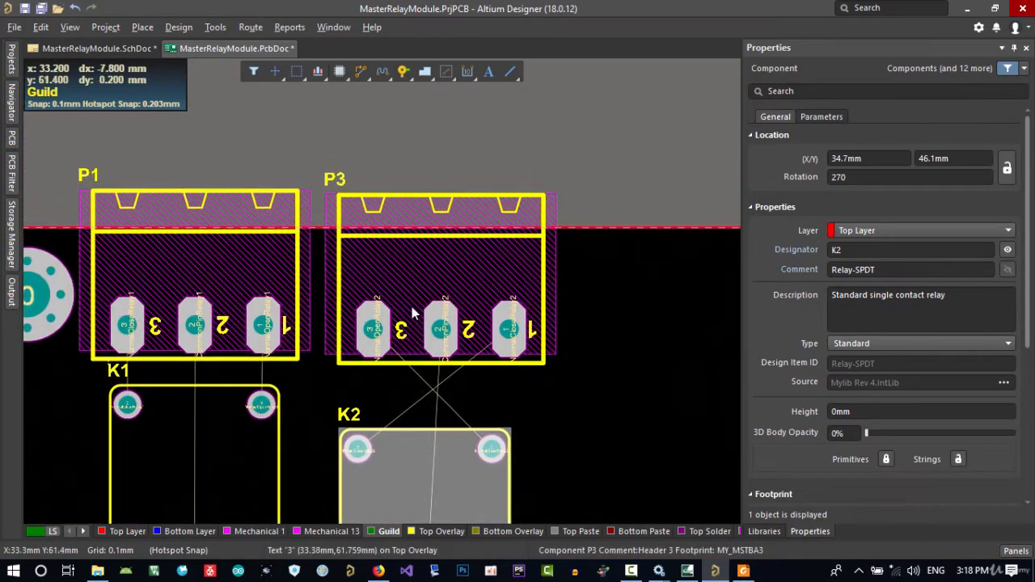
{"action": "left_click_drag", "start_coordinate": [441, 285], "coordinate": [431, 275]}
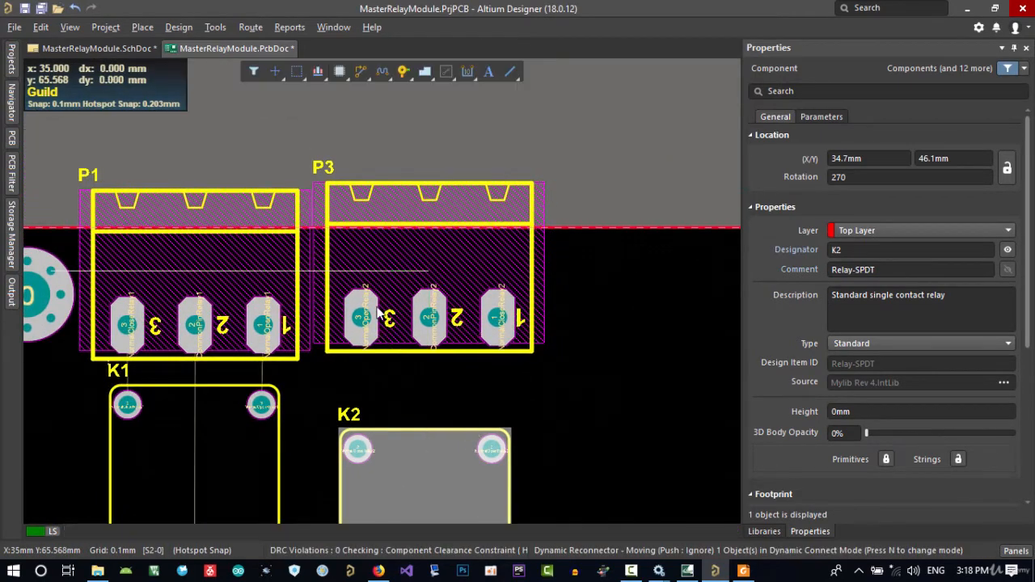
Align the bottom edges of connectors P1 and P3
{"action": "left_click", "coordinate": [358, 270]}
{"action": "left_click", "coordinate": [265, 268], "text": "shift"}
{"action": "key", "text": "a"}
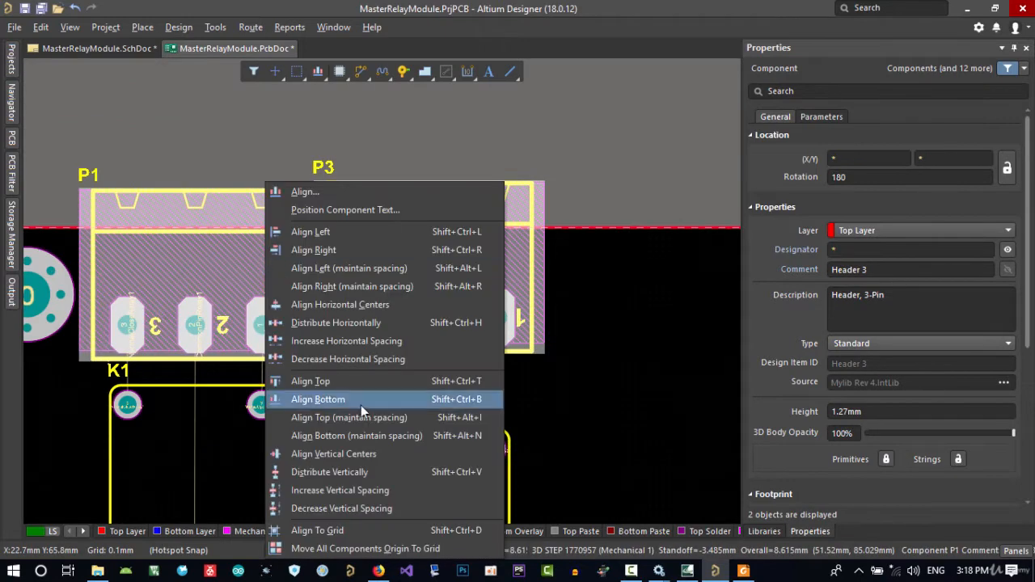
{"action": "left_click", "coordinate": [356, 400]}
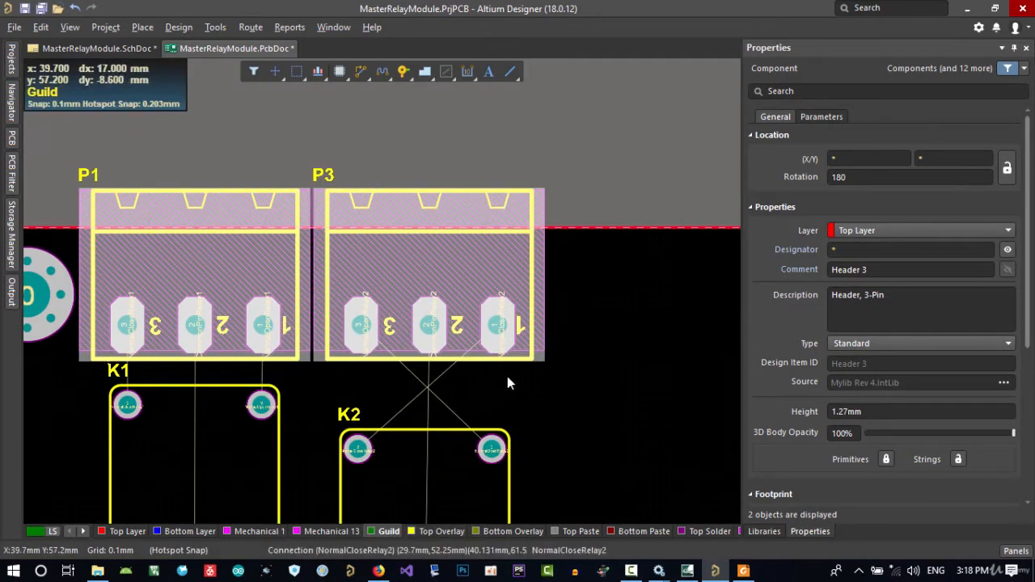
{"action": "left_click", "coordinate": [589, 351]}
Try nudging P3 horizontally by a grid step toward P1 and back
{"action": "left_click", "coordinate": [537, 347]}
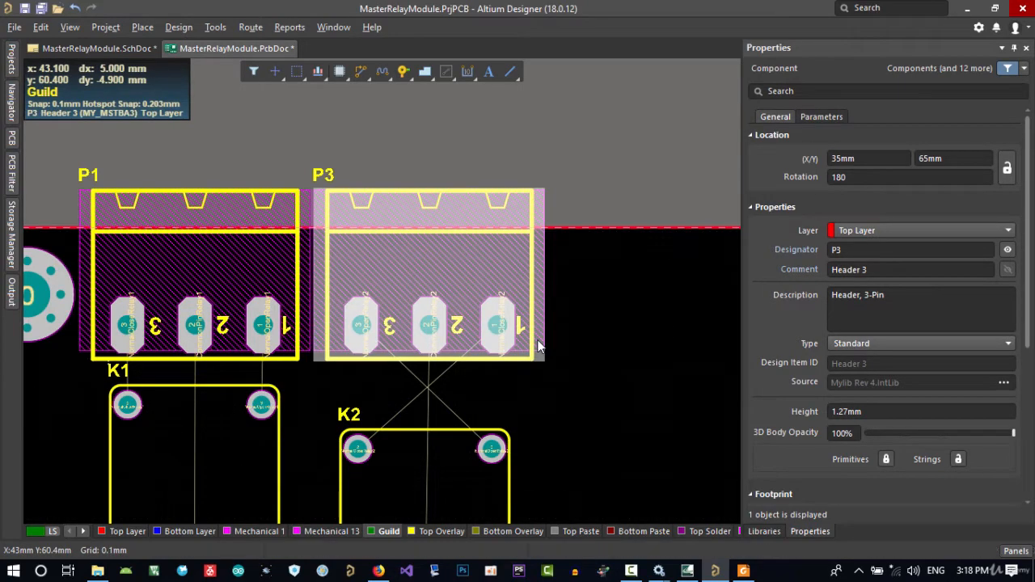
{"action": "key", "text": "ctrl+Left"}
{"action": "key", "text": "ctrl+Right"}
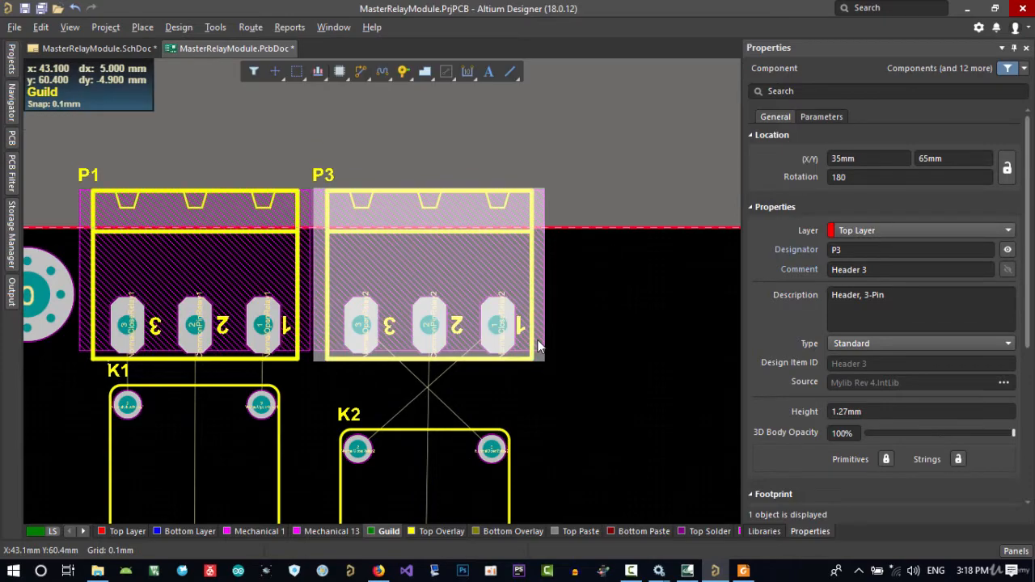
{"action": "left_click", "coordinate": [564, 301]}
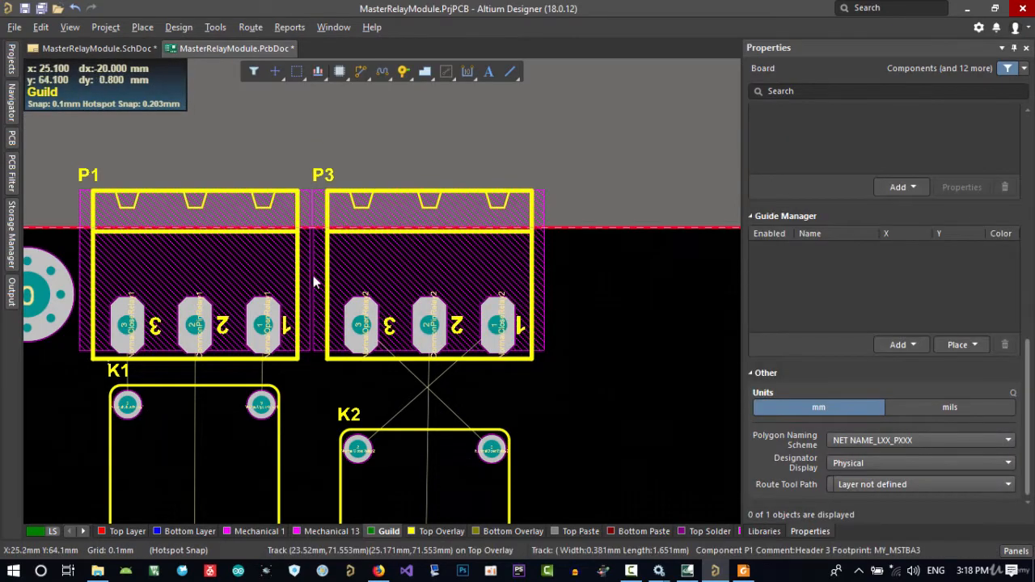
Cross probe connector P3 from the PCB layout to its symbol in MasterRelayModule.SchDoc
{"action": "right_click_drag", "start_coordinate": [573, 429], "coordinate": [562, 410]}
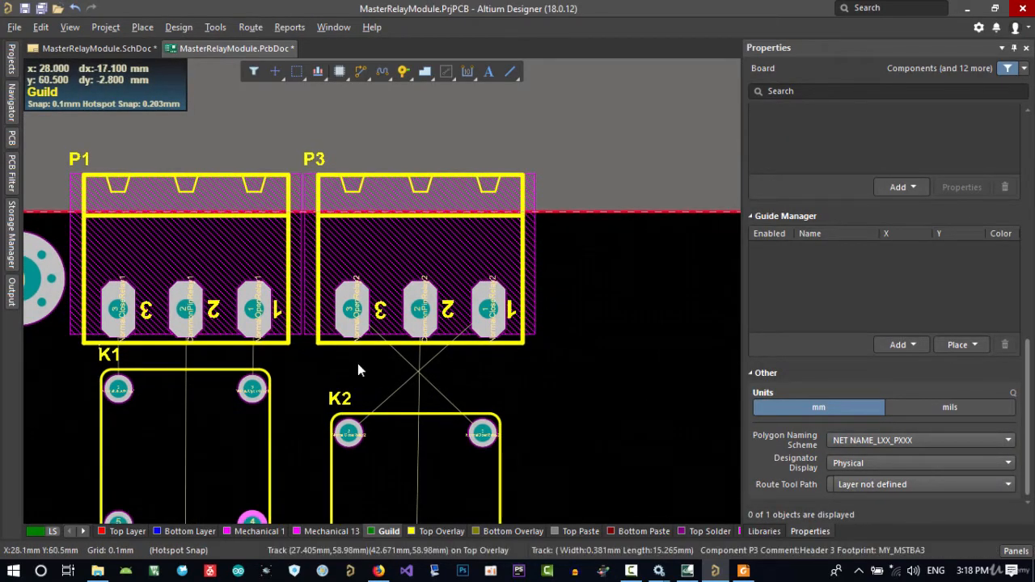
{"action": "right_click_drag", "start_coordinate": [603, 466], "coordinate": [592, 387]}
{"action": "left_click", "coordinate": [430, 431]}
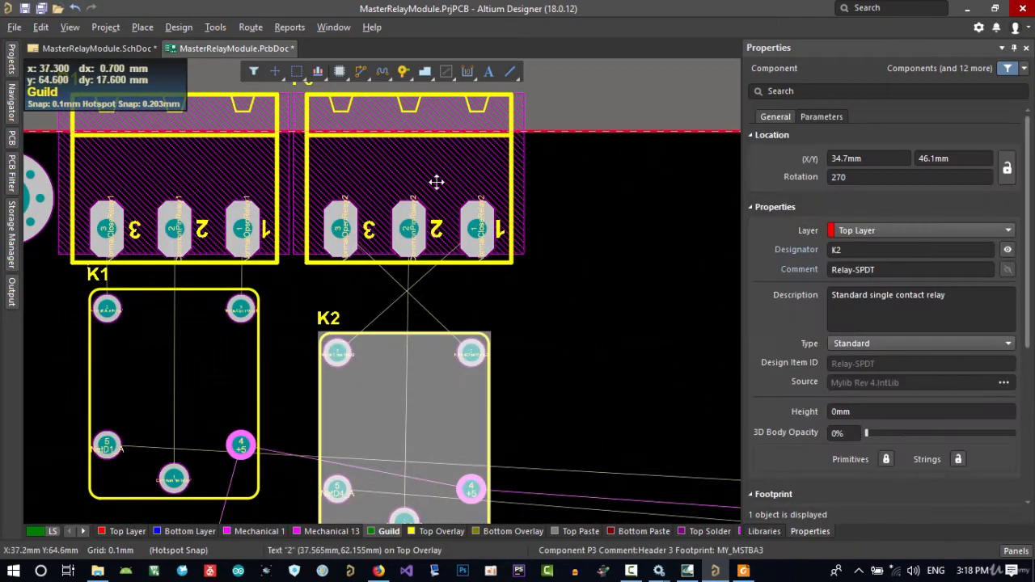
{"action": "left_click", "coordinate": [428, 178]}
{"action": "scroll", "coordinate": [582, 272], "scroll_direction": "up", "scroll_amount": 2}
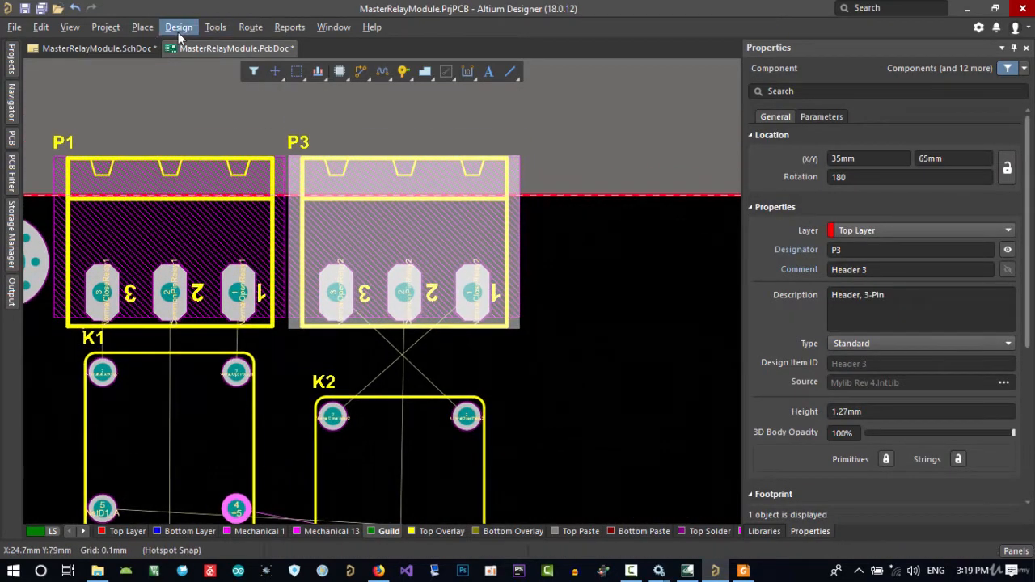
{"action": "left_click", "coordinate": [215, 27]}
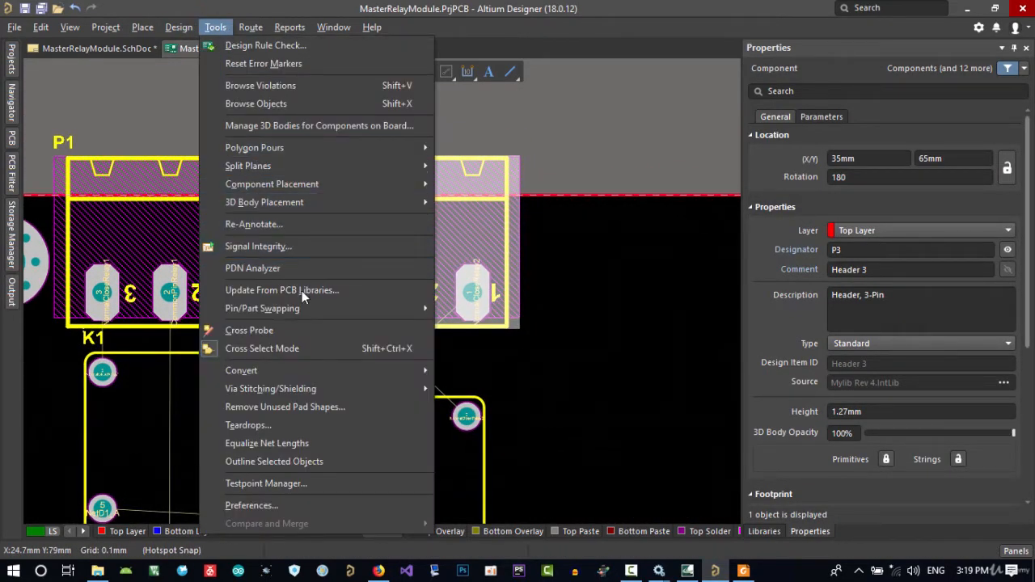
{"action": "left_click", "coordinate": [292, 332]}
{"action": "left_click", "coordinate": [411, 255]}
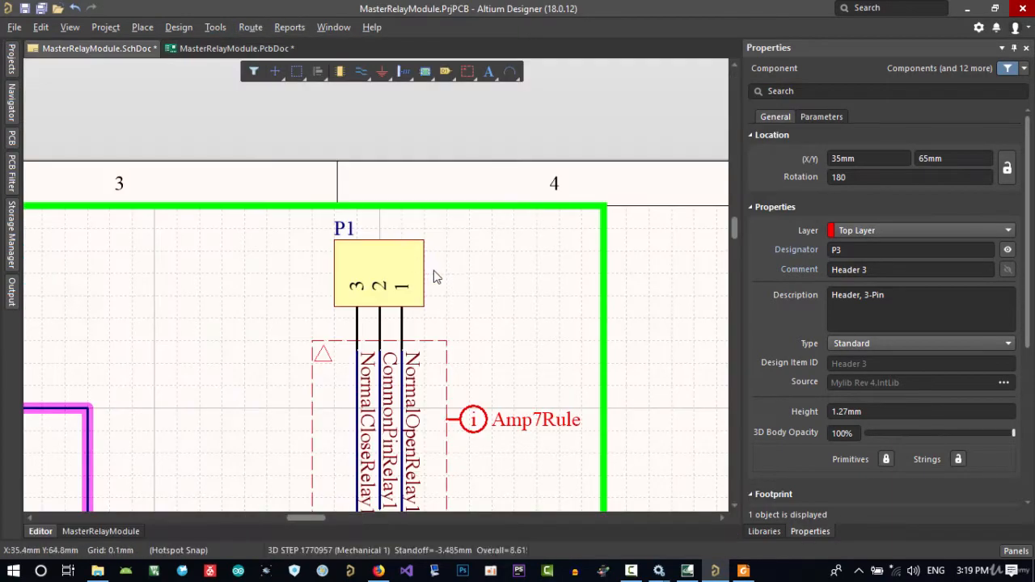
{"action": "left_click", "coordinate": [131, 49]}
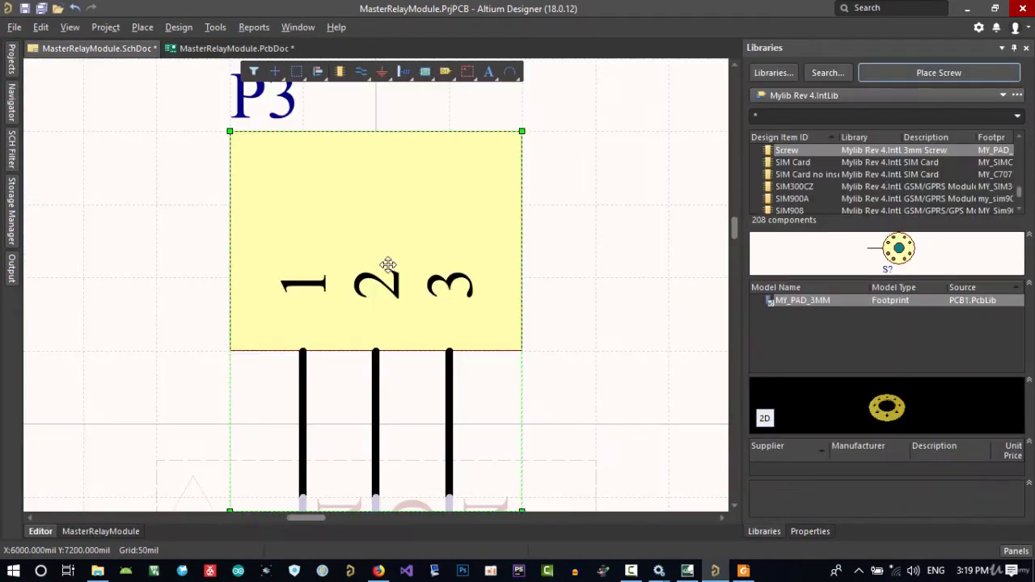
Mirror the P3 symbol horizontally so its pins run 3, 2, 1 above the relay 2 net wires
{"action": "scroll", "coordinate": [388, 266], "scroll_direction": "down", "scroll_amount": 3, "text": "ctrl"}
{"action": "right_click_drag", "start_coordinate": [493, 282], "coordinate": [435, 303]}
{"action": "left_click", "coordinate": [438, 331]}
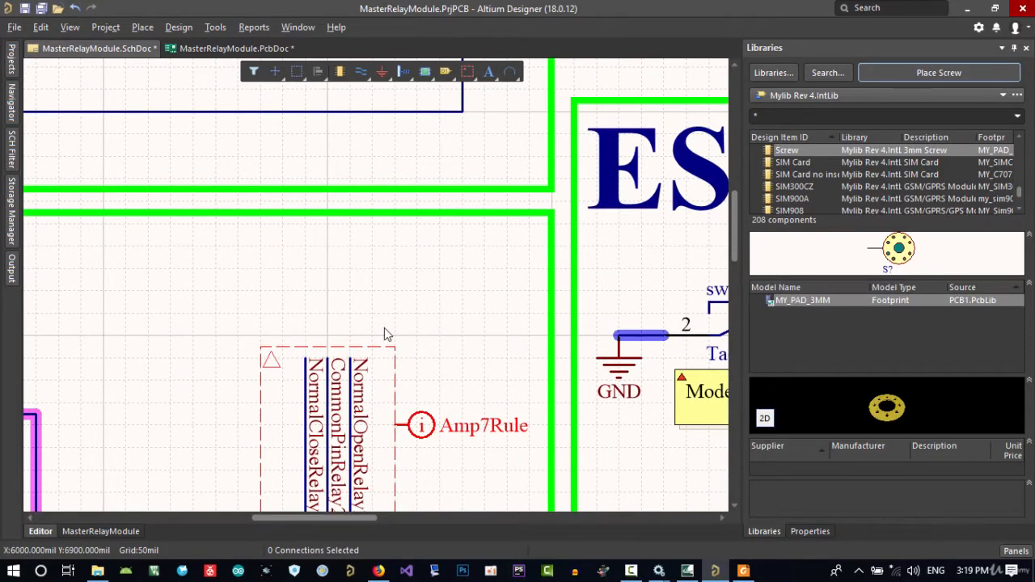
{"action": "left_click_drag", "start_coordinate": [385, 327], "coordinate": [332, 355]}
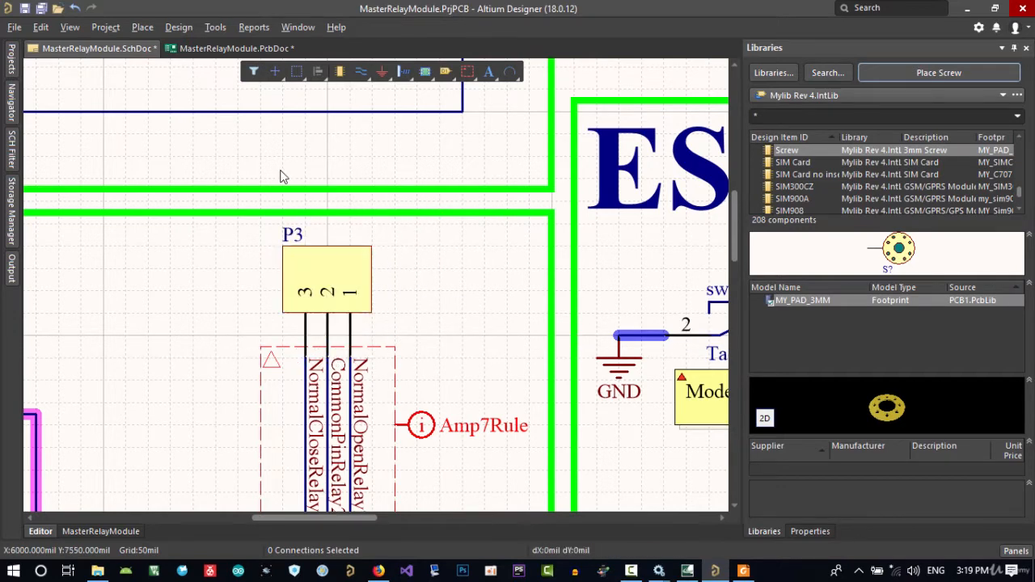
Update MasterRelayModule.PcbDoc from the schematic, executing the engineering changes with the room addition disabled
{"action": "left_click", "coordinate": [179, 27]}
{"action": "left_click", "coordinate": [187, 42]}
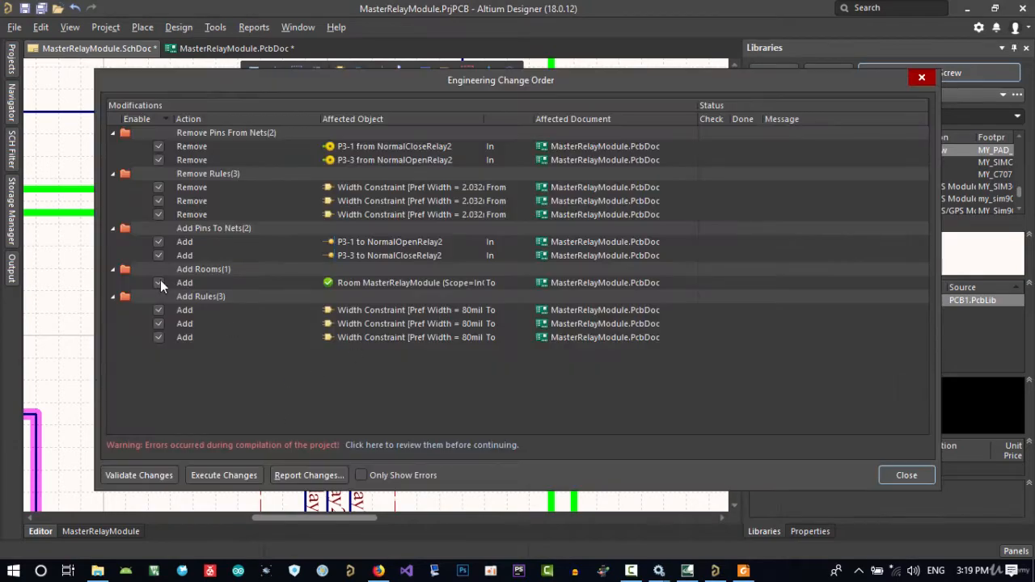
{"action": "left_click", "coordinate": [158, 283]}
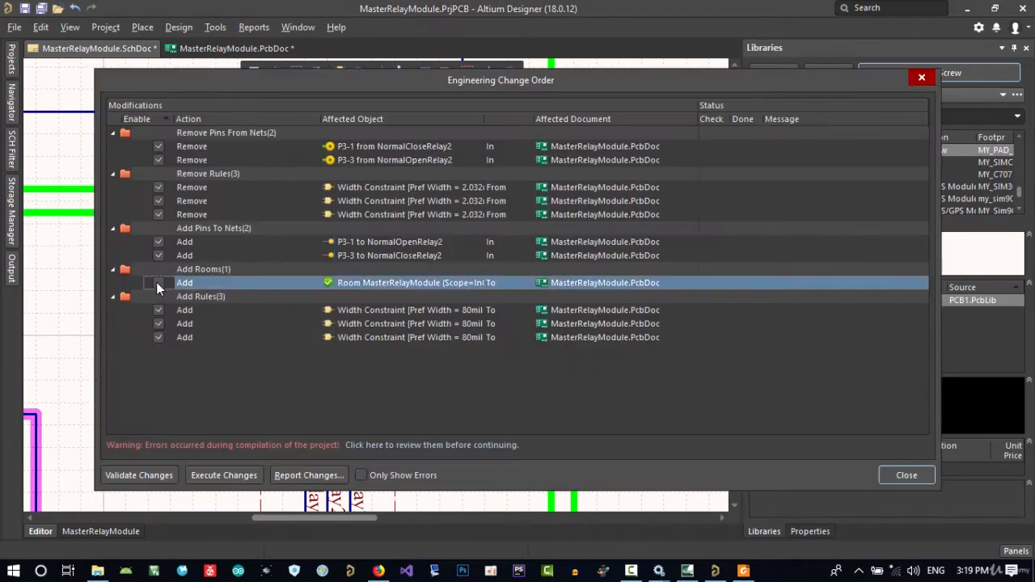
{"action": "left_click", "coordinate": [226, 475]}
{"action": "left_click", "coordinate": [903, 475]}
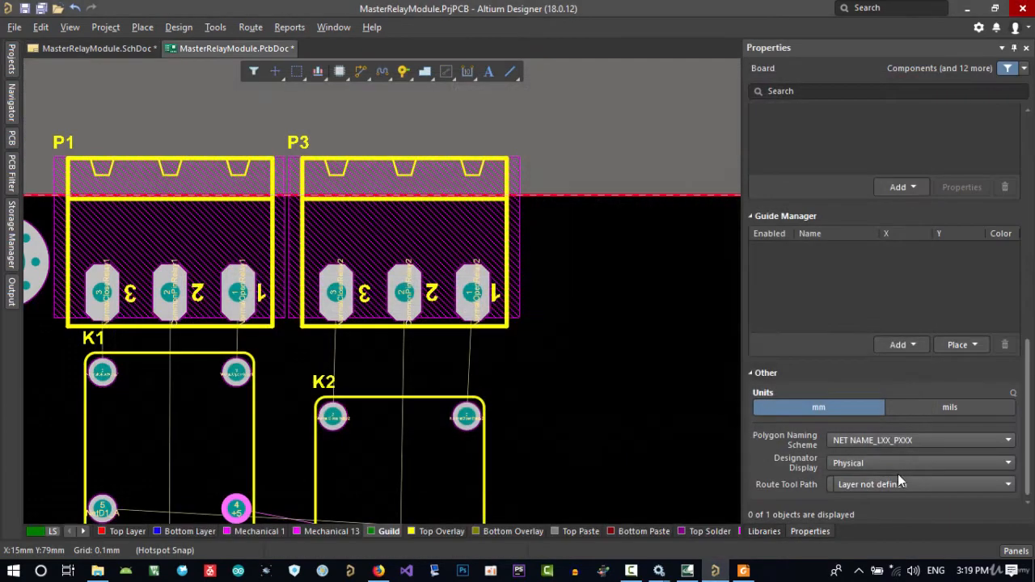
Align the top edge of relay K2 with the top edge of relay K1
{"action": "scroll", "coordinate": [497, 282], "scroll_direction": "up", "scroll_amount": 2, "text": "ctrl"}
{"action": "left_click", "coordinate": [421, 379]}
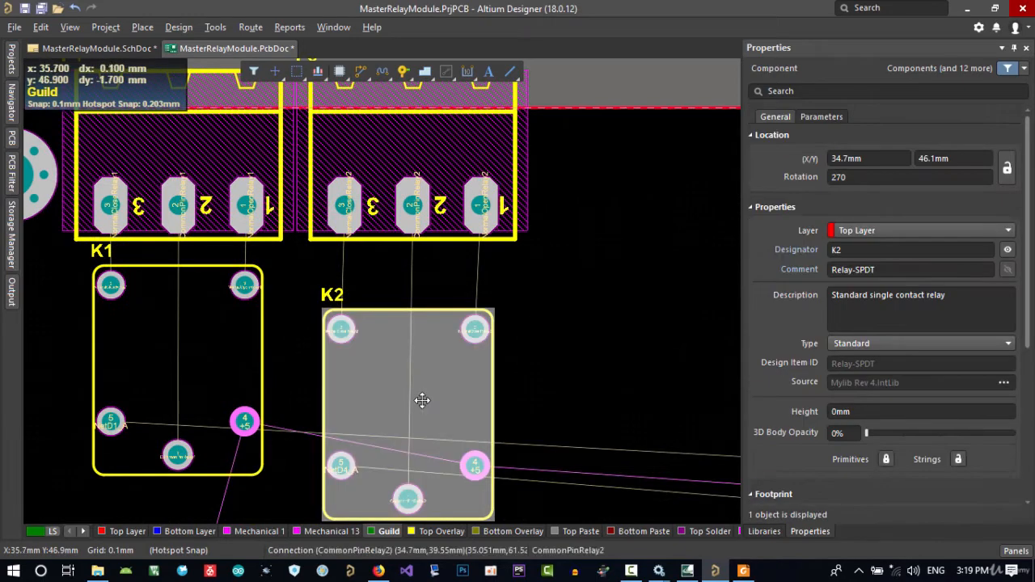
{"action": "left_click", "coordinate": [199, 353], "text": "shift"}
{"action": "key", "text": "a"}
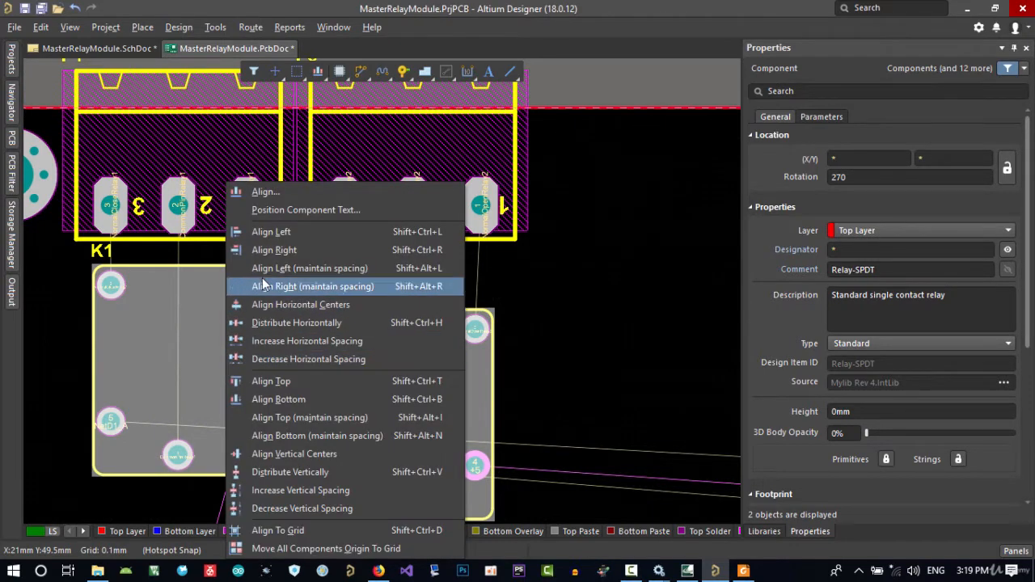
{"action": "left_click", "coordinate": [279, 383]}
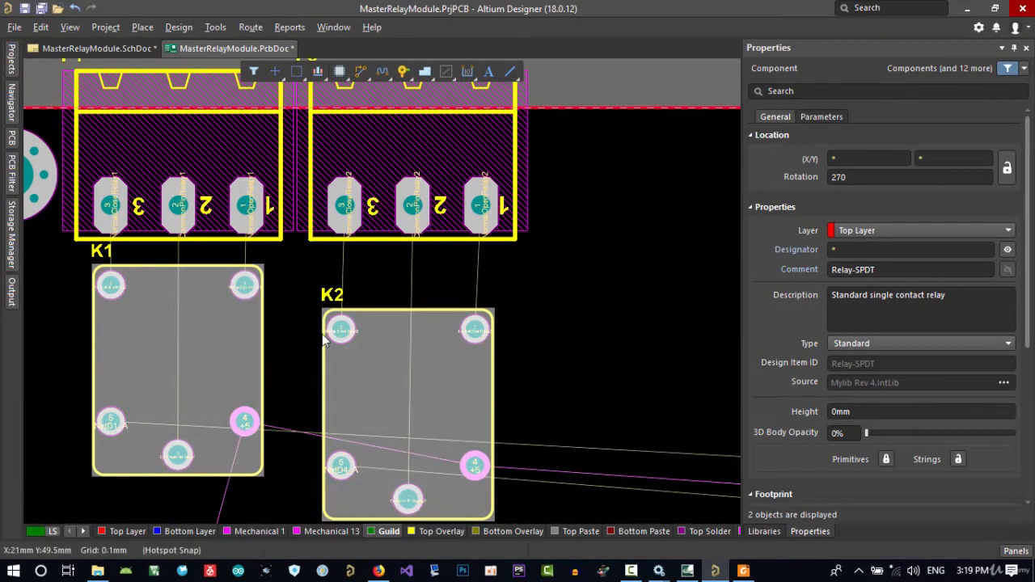
{"action": "left_click", "coordinate": [556, 304]}
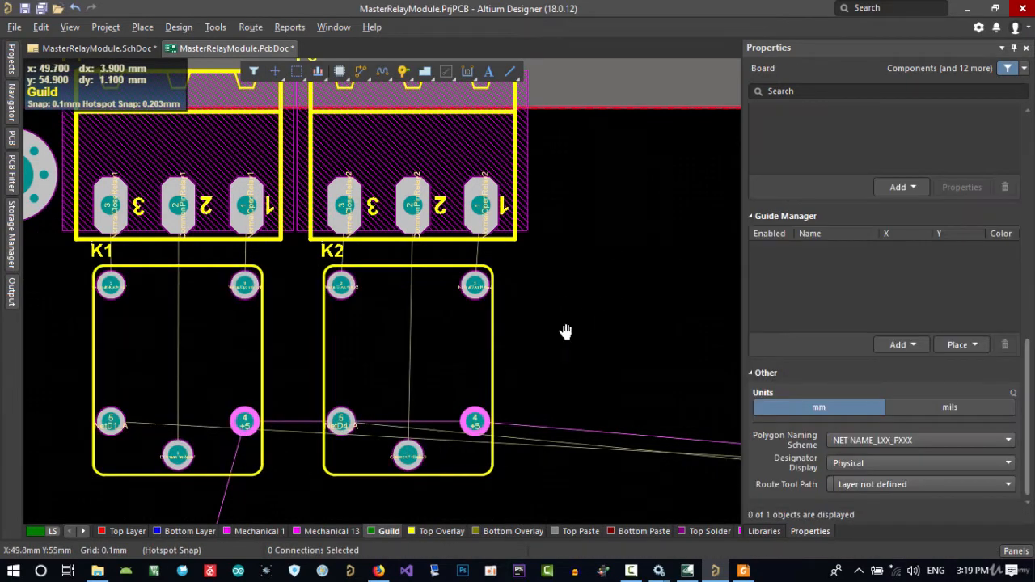
Align the horizontal centers of relay K2 and connector P3, using P3 as the reference
{"action": "right_click_drag", "start_coordinate": [566, 335], "coordinate": [494, 379]}
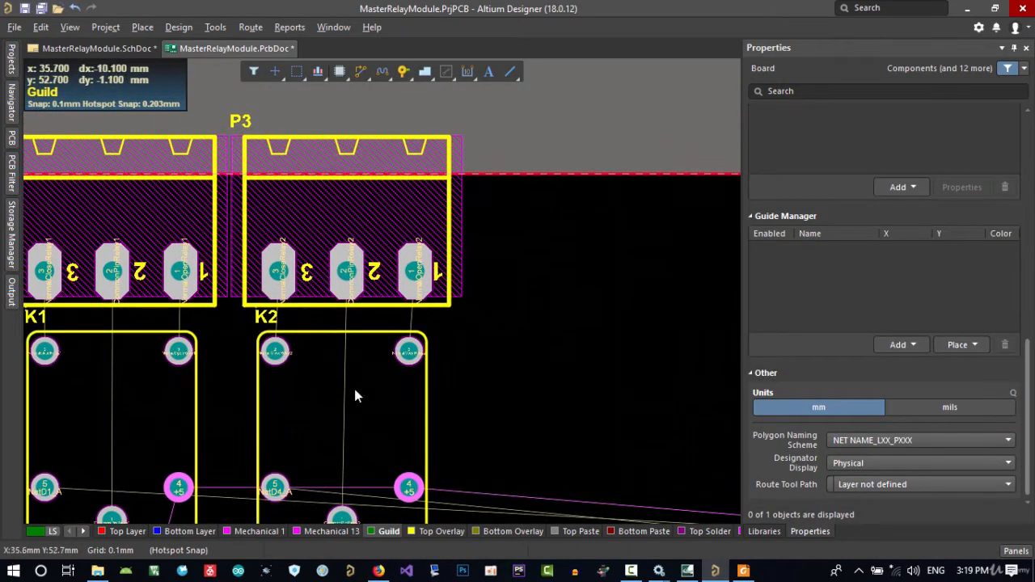
{"action": "left_click", "coordinate": [352, 385]}
{"action": "left_click", "coordinate": [383, 225], "text": "shift"}
{"action": "key", "text": "a"}
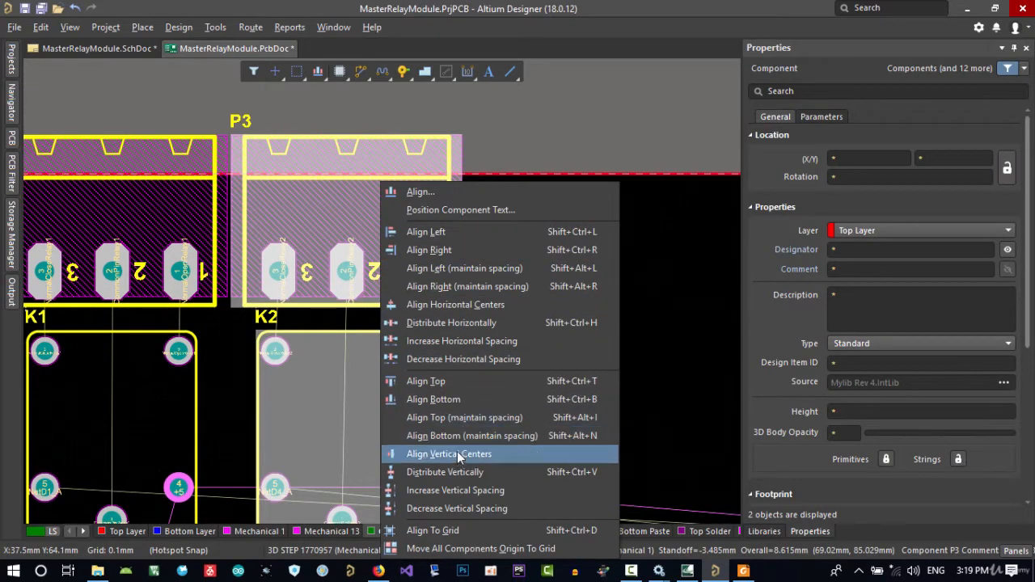
{"action": "left_click", "coordinate": [458, 305]}
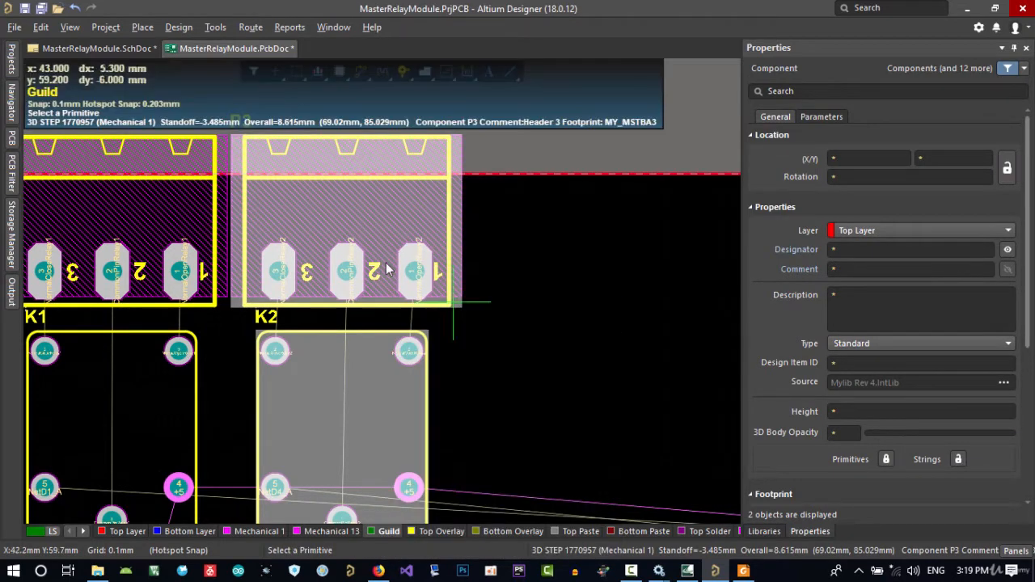
{"action": "left_click", "coordinate": [360, 220]}
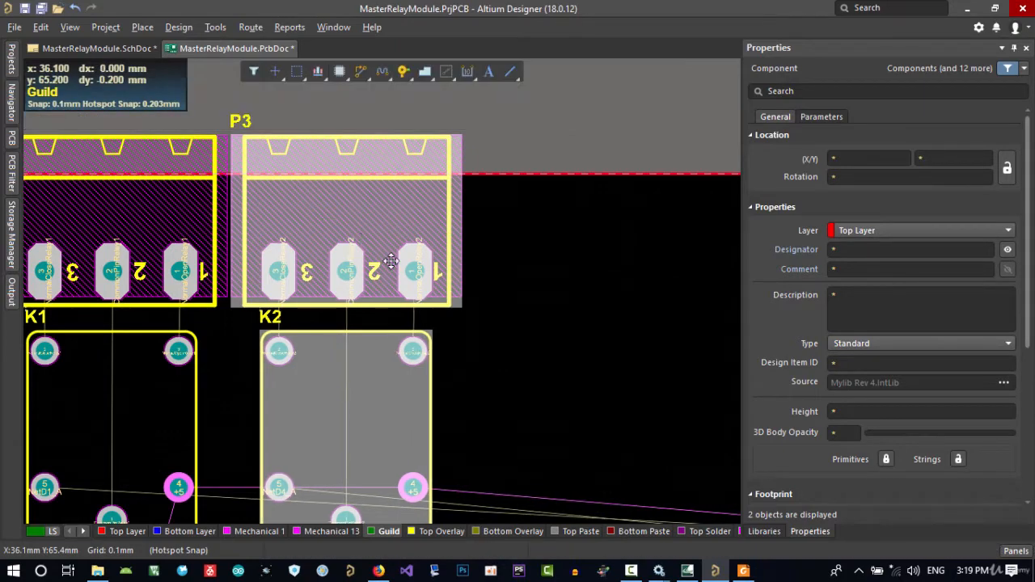
{"action": "right_click_drag", "start_coordinate": [503, 369], "coordinate": [487, 282]}
{"action": "left_click", "coordinate": [490, 297]}
Inspect the placed connectors and relays in the 3D view and return to the 2D layout
{"action": "scroll", "coordinate": [465, 335], "scroll_direction": "down", "scroll_amount": 4, "text": "ctrl"}
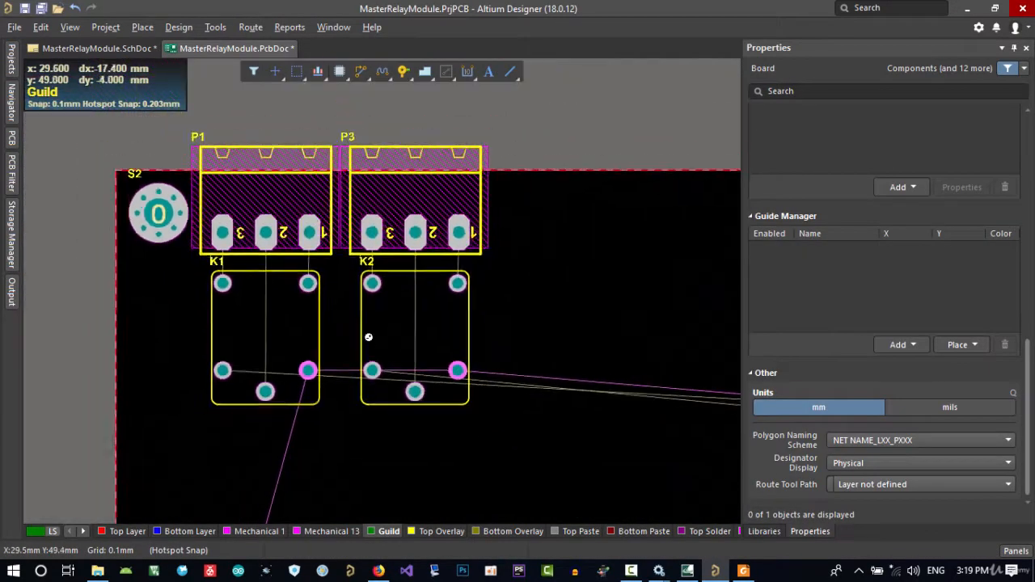
{"action": "scroll", "coordinate": [524, 343], "scroll_direction": "down", "scroll_amount": 4, "text": "ctrl"}
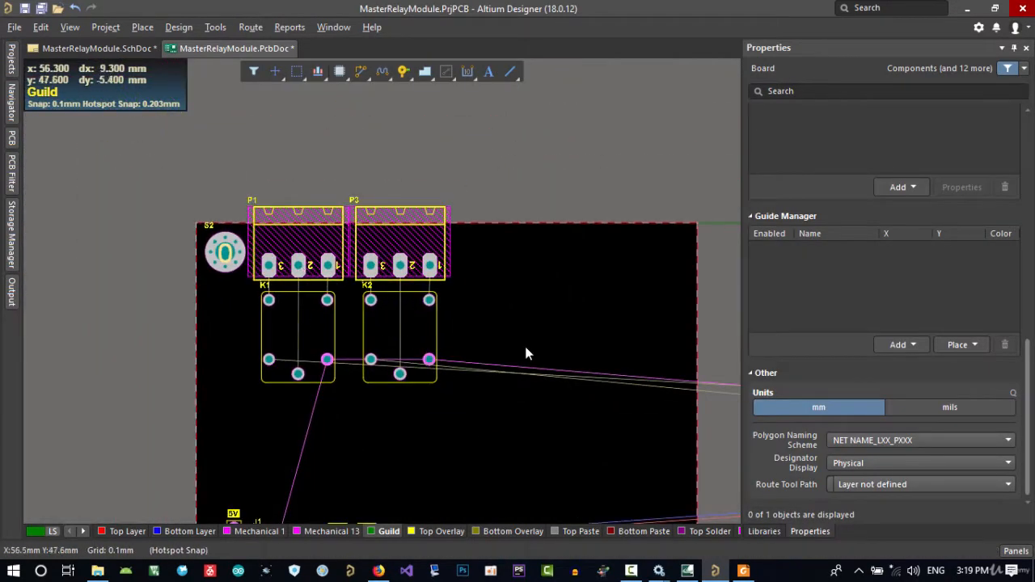
{"action": "key", "text": "3"}
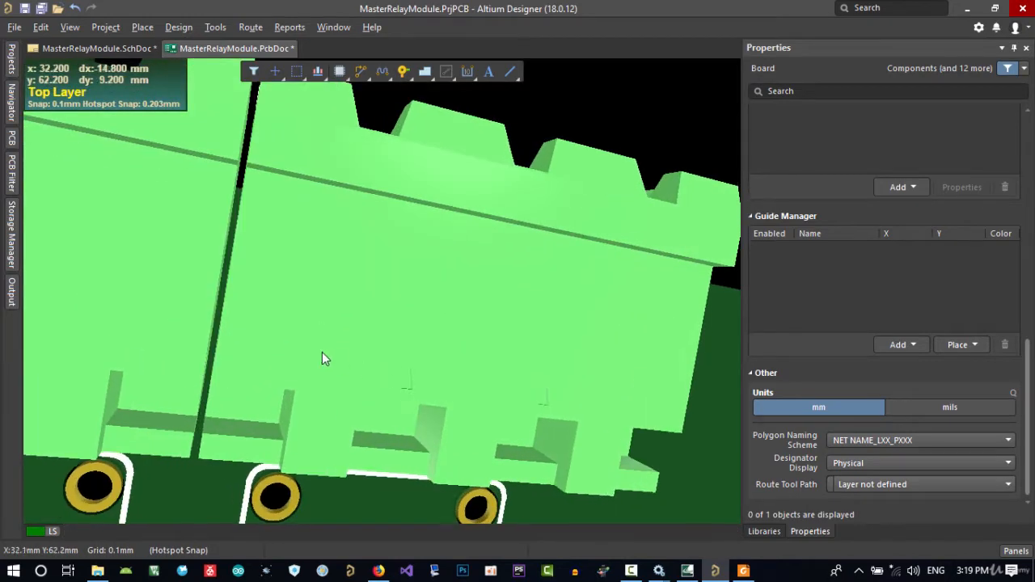
{"action": "scroll", "coordinate": [297, 330], "scroll_direction": "down", "scroll_amount": 4, "text": "ctrl"}
{"action": "right_click_drag", "start_coordinate": [307, 350], "coordinate": [359, 342]}
{"action": "key", "text": "2"}
Move connector P5 onto the board's upper edge beside P3, on the side away from P1
{"action": "scroll", "coordinate": [376, 328], "scroll_direction": "down", "scroll_amount": 3, "text": "ctrl"}
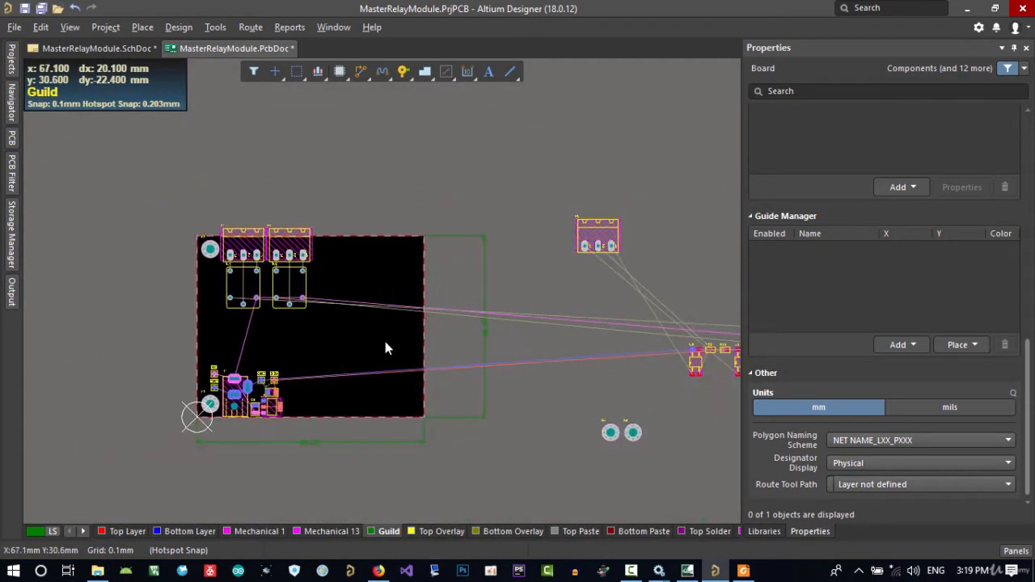
{"action": "right_click_drag", "start_coordinate": [506, 281], "coordinate": [329, 279]}
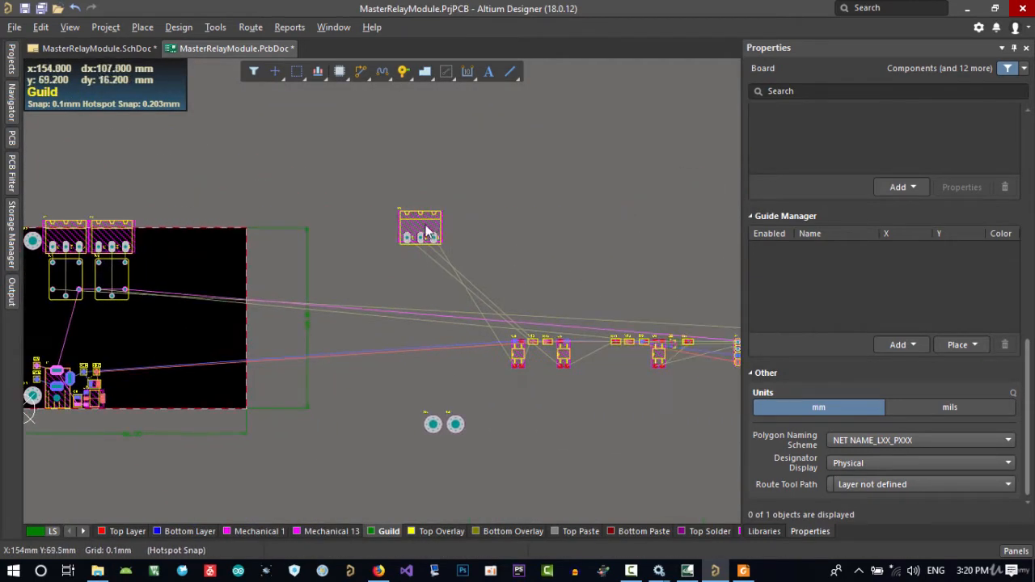
{"action": "left_click_drag", "start_coordinate": [420, 240], "coordinate": [161, 246]}
{"action": "scroll", "coordinate": [154, 247], "scroll_direction": "up", "scroll_amount": 5, "text": "ctrl"}
{"action": "right_click_drag", "start_coordinate": [147, 243], "coordinate": [325, 325]}
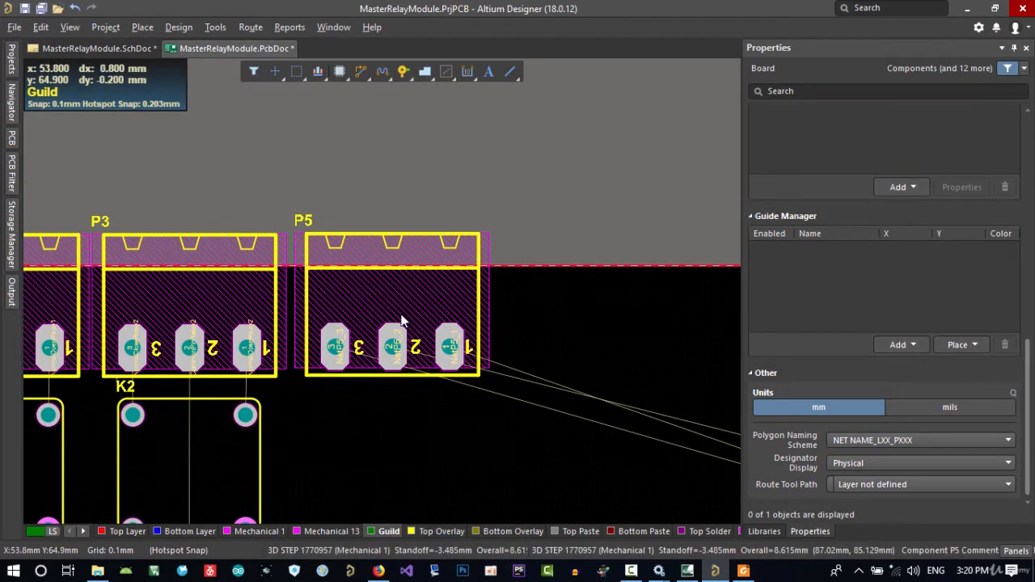
{"action": "right_click_drag", "start_coordinate": [409, 402], "coordinate": [413, 287]}
{"action": "scroll", "coordinate": [403, 336], "scroll_direction": "down", "scroll_amount": 4, "text": "ctrl"}
{"action": "right_click_drag", "start_coordinate": [415, 380], "coordinate": [426, 369]}
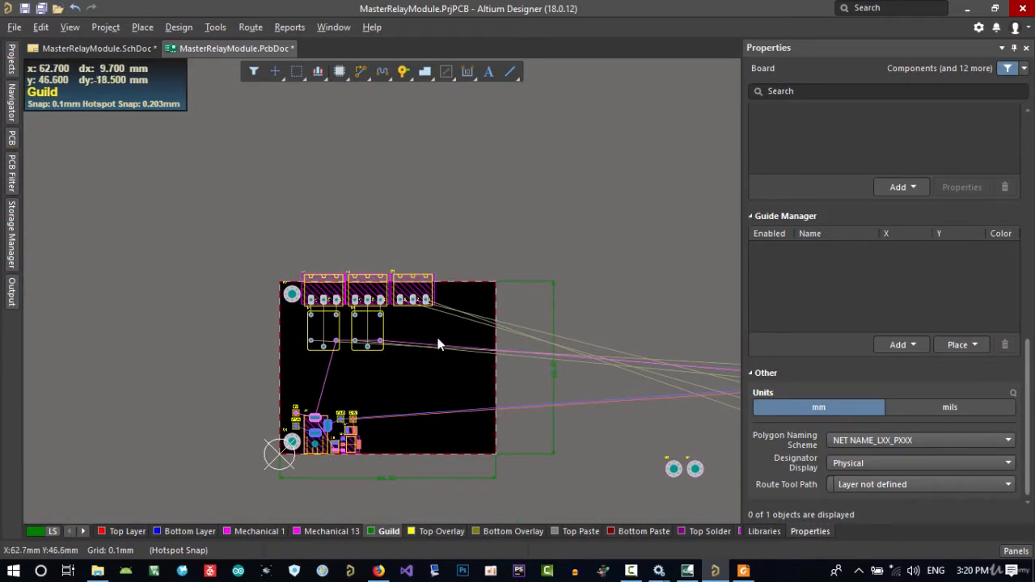
Align the bottom edge of connector P5 with that of connector P3
{"action": "scroll", "coordinate": [425, 323], "scroll_direction": "up", "scroll_amount": 4, "text": "ctrl"}
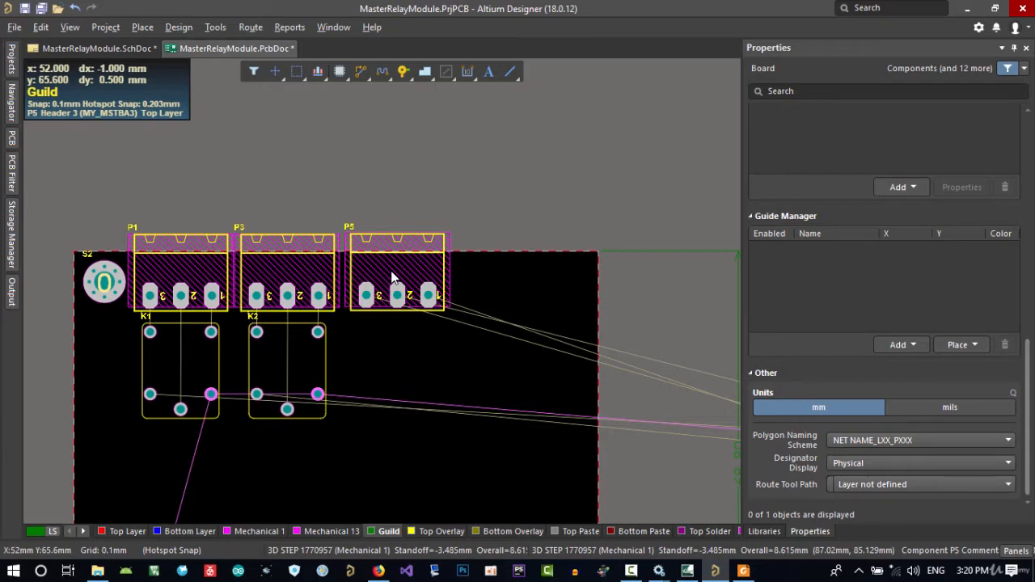
{"action": "scroll", "coordinate": [384, 280], "scroll_direction": "up", "scroll_amount": 5, "text": "ctrl"}
{"action": "mouse_move", "coordinate": [382, 292]}
{"action": "left_mouse_down"}
{"action": "mouse_move", "coordinate": [414, 255]}
{"action": "mouse_move", "coordinate": [395, 277]}
{"action": "left_mouse_up"}
{"action": "left_click", "coordinate": [239, 276], "text": "shift"}
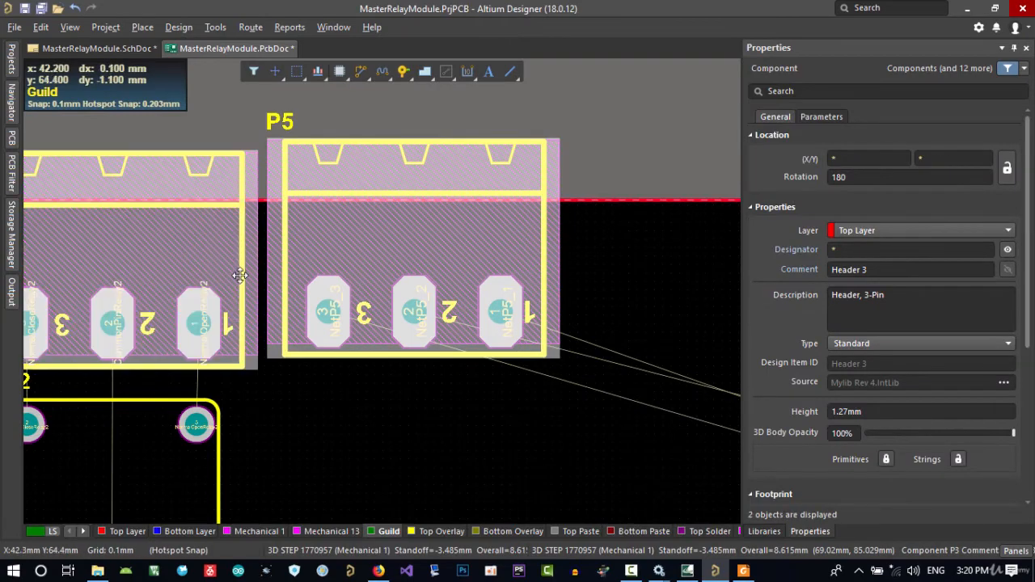
{"action": "right_click_drag", "start_coordinate": [277, 280], "coordinate": [445, 286]}
{"action": "key", "text": "a"}
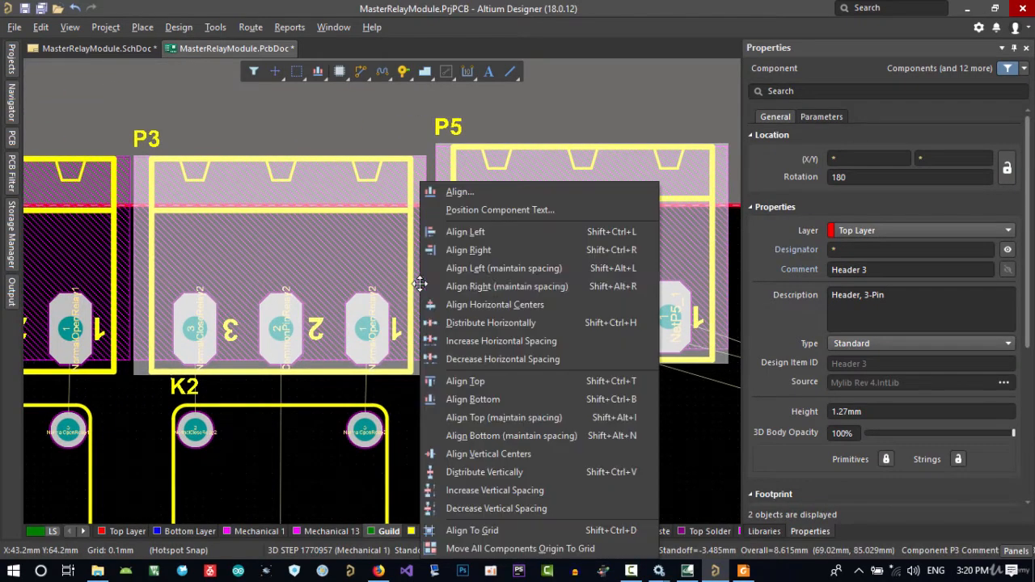
{"action": "left_click", "coordinate": [495, 397]}
{"action": "right_click_drag", "start_coordinate": [509, 414], "coordinate": [483, 418]}
{"action": "left_click", "coordinate": [453, 429]}
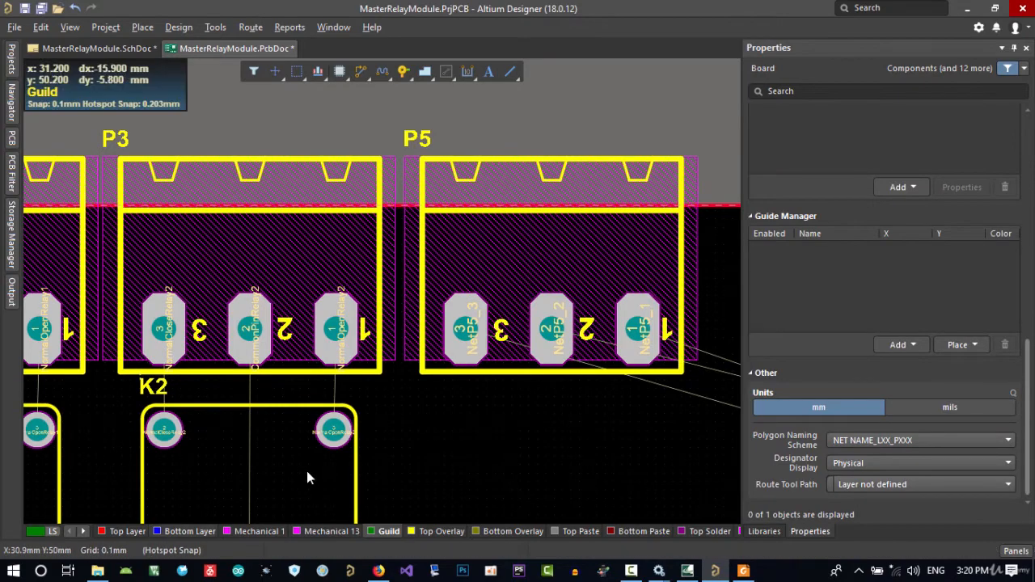
Set the snap grid to 0.025 mm and nudge connector P5 toward P3 to X 52.5 mm without a clearance violation
{"action": "key", "text": "g"}
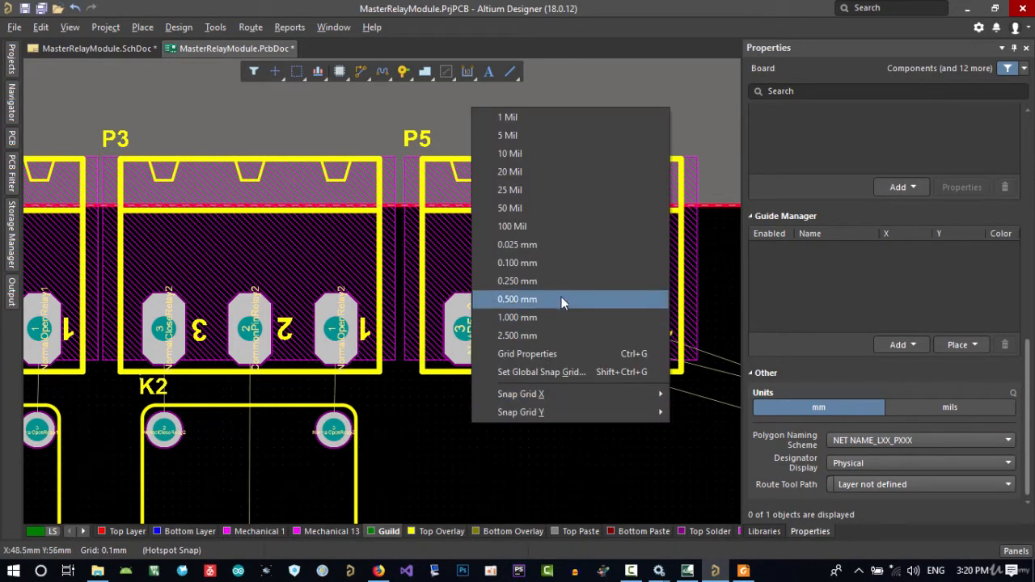
{"action": "left_click", "coordinate": [551, 245]}
{"action": "left_click", "coordinate": [536, 329]}
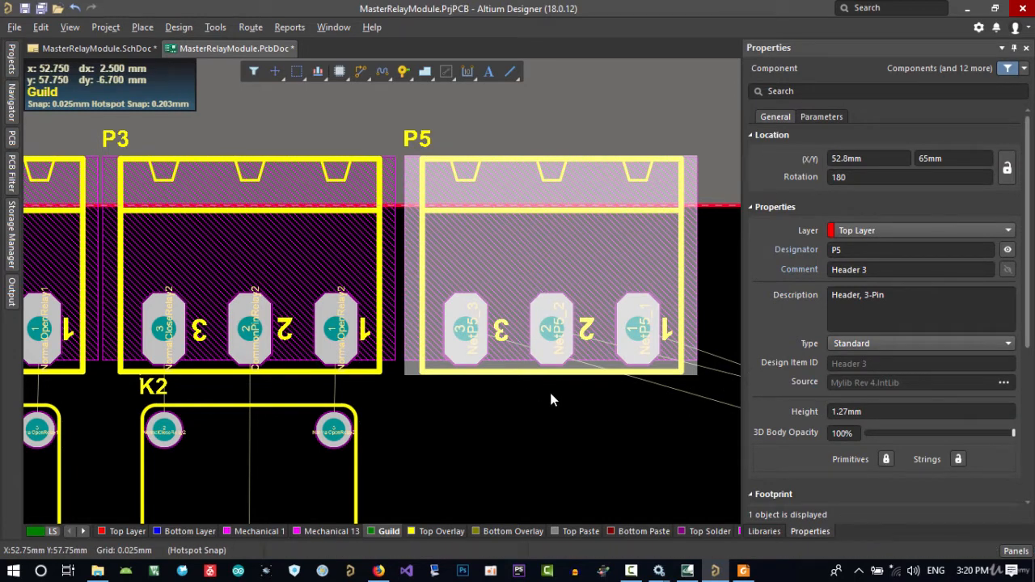
{"action": "key", "text": "ctrl+Left"}
{"action": "key", "text": "ctrl+Left"}
{"action": "key", "text": "ctrl+Left"}
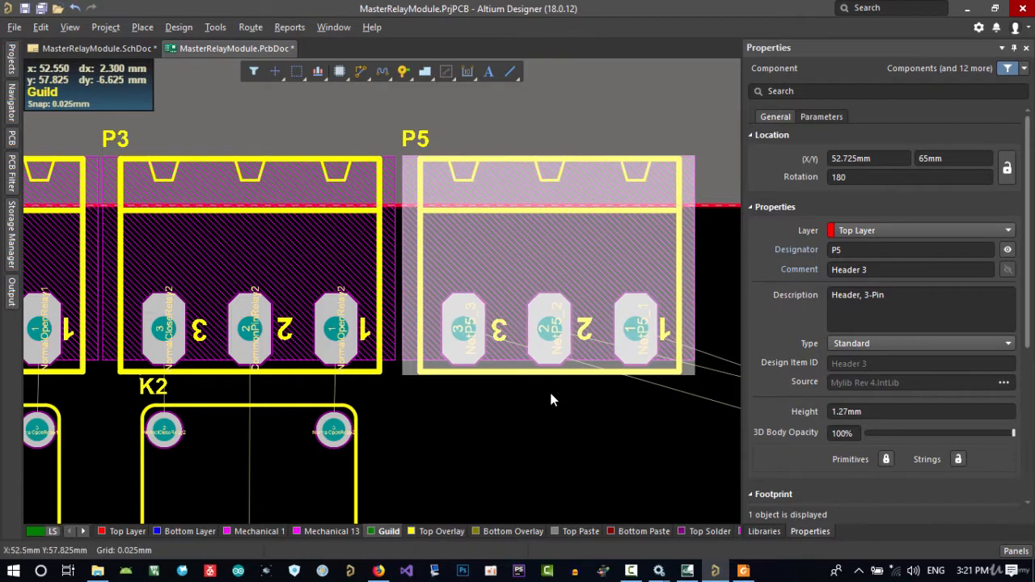
{"action": "key", "text": "ctrl+Left"}
{"action": "key", "text": "ctrl+Left"}
{"action": "key", "text": "ctrl+Left"}
{"action": "key", "text": "ctrl+Left"}
{"action": "key", "text": "ctrl+Left"}
{"action": "key", "text": "ctrl+Left"}
{"action": "key", "text": "ctrl+Left"}
{"action": "key", "text": "ctrl+Left"}
{"action": "key", "text": "ctrl+Left"}
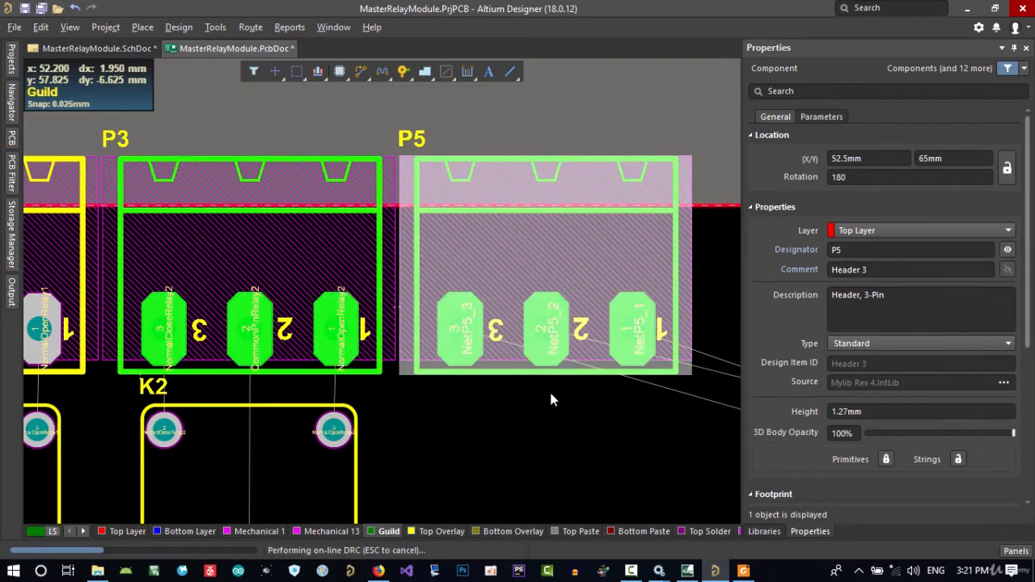
{"action": "key", "text": "ctrl+Left"}
{"action": "key", "text": "ctrl+Left"}
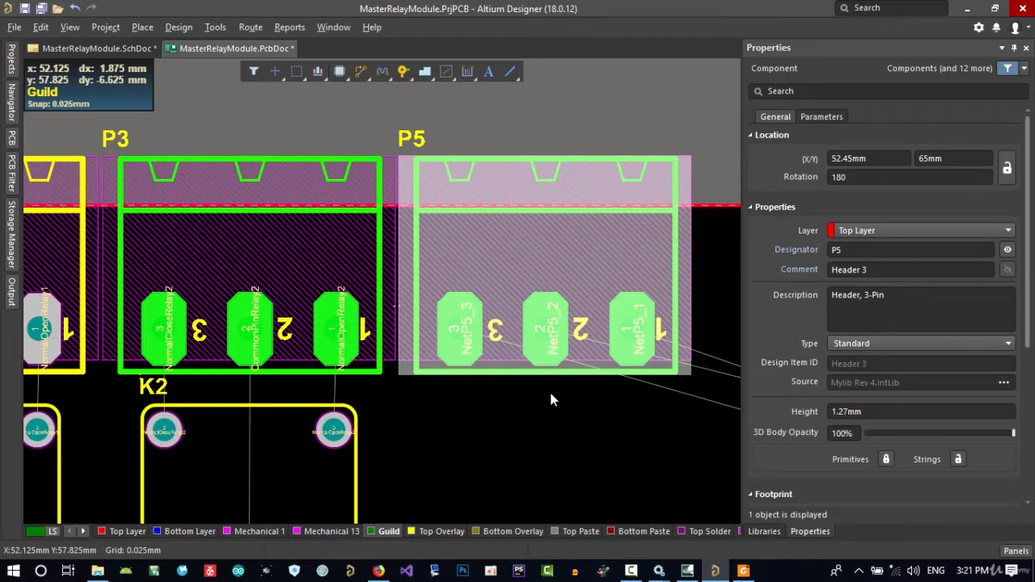
{"action": "key", "text": "ctrl+Right"}
{"action": "key", "text": "ctrl+Right"}
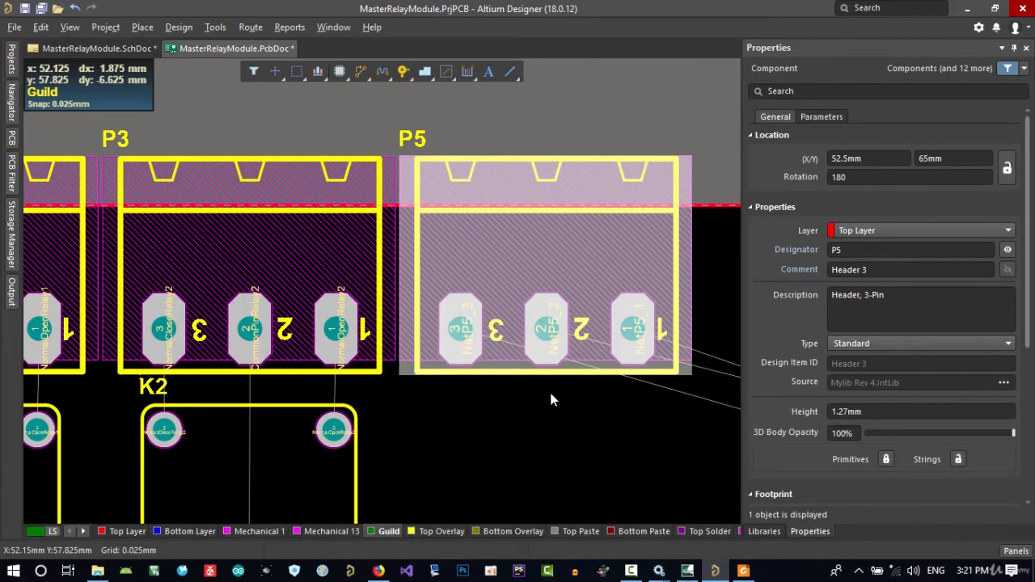
{"action": "left_click", "coordinate": [505, 432]}
{"action": "left_click", "coordinate": [331, 246]}
{"action": "right_click_drag", "start_coordinate": [503, 434], "coordinate": [380, 403]}
{"action": "left_click", "coordinate": [383, 395]}
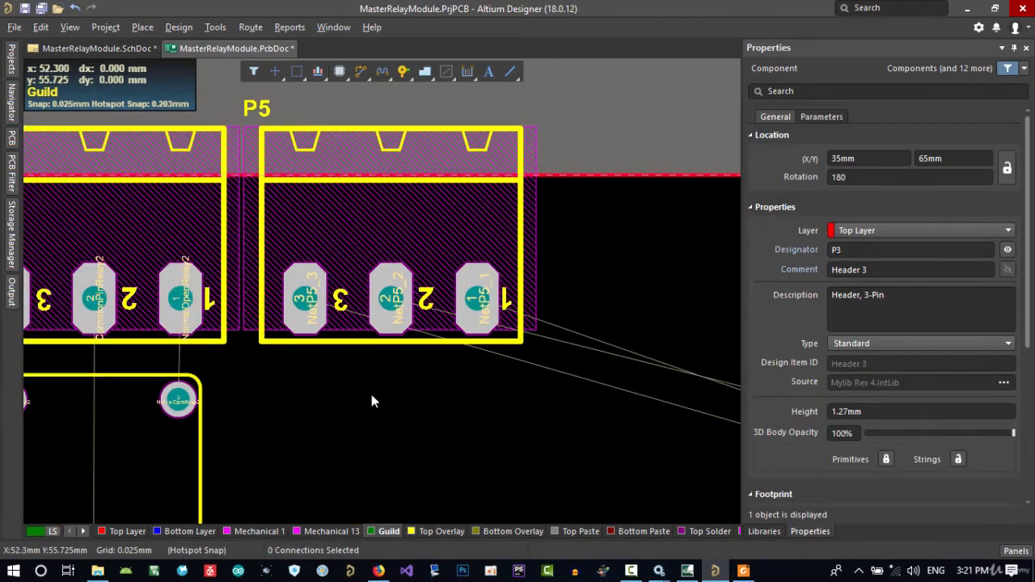
Examine the row of connectors P1, P3 and P5 and the connections to the unplaced components beside the board
{"action": "scroll", "coordinate": [324, 370], "scroll_direction": "down", "scroll_amount": 3, "text": "ctrl"}
{"action": "right_click_drag", "start_coordinate": [295, 407], "coordinate": [468, 401]}
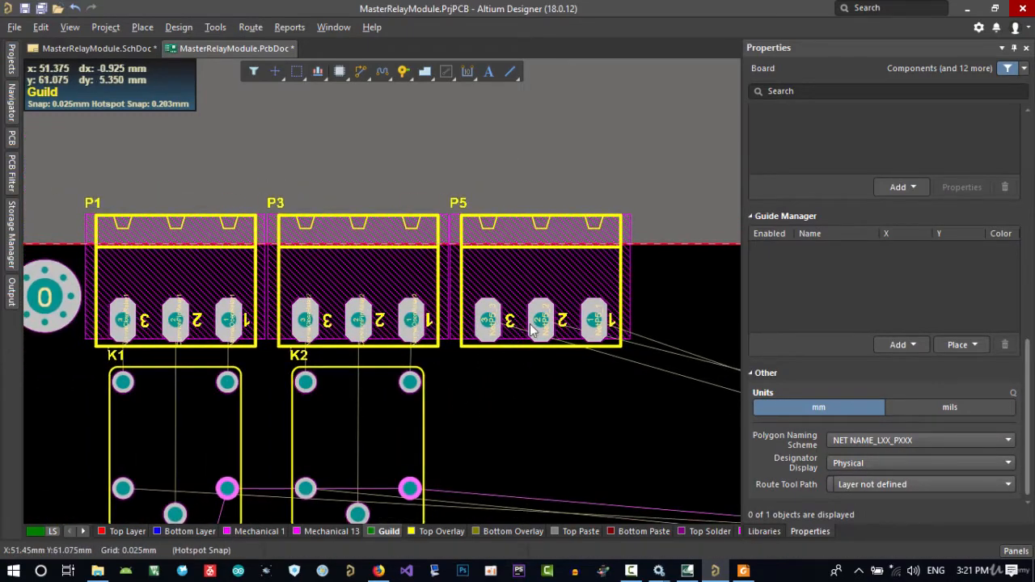
{"action": "right_click_drag", "start_coordinate": [588, 378], "coordinate": [373, 245]}
{"action": "right_click_drag", "start_coordinate": [511, 390], "coordinate": [441, 367]}
{"action": "scroll", "coordinate": [444, 374], "scroll_direction": "down", "scroll_amount": 5, "text": "ctrl"}
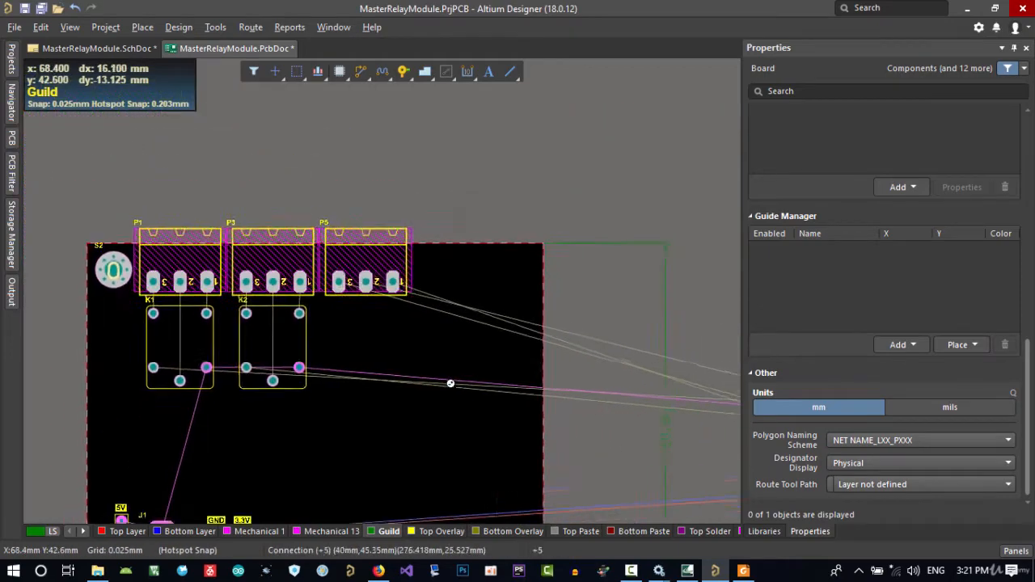
{"action": "right_click_drag", "start_coordinate": [589, 428], "coordinate": [396, 292]}
{"action": "right_click_drag", "start_coordinate": [582, 364], "coordinate": [334, 346]}
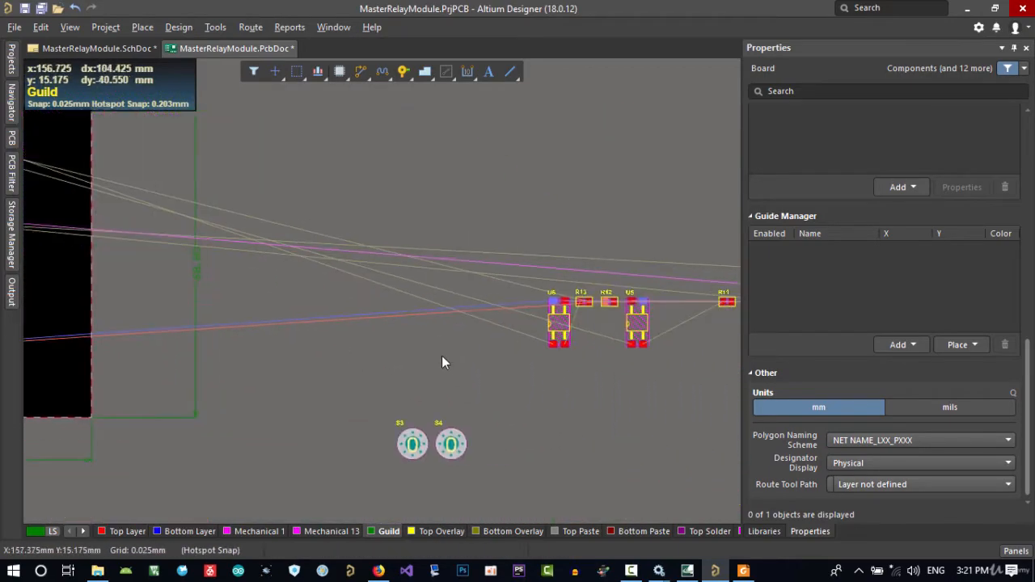
{"action": "scroll", "coordinate": [442, 356], "scroll_direction": "down", "scroll_amount": 3, "text": "ctrl"}
{"action": "right_click_drag", "start_coordinate": [444, 359], "coordinate": [400, 353]}
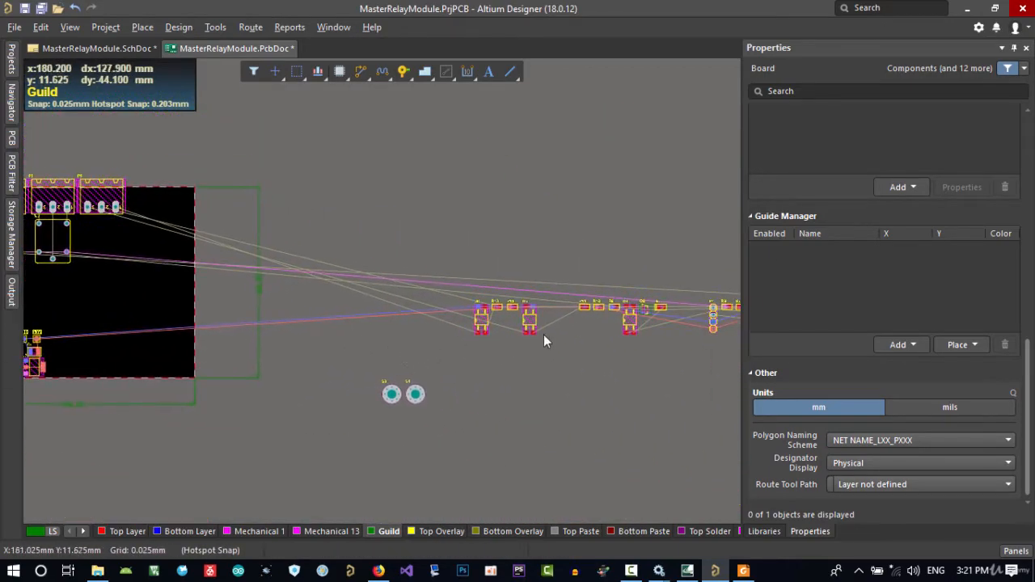
{"action": "left_click", "coordinate": [670, 285]}
{"action": "right_click_drag", "start_coordinate": [571, 377], "coordinate": [663, 382]}
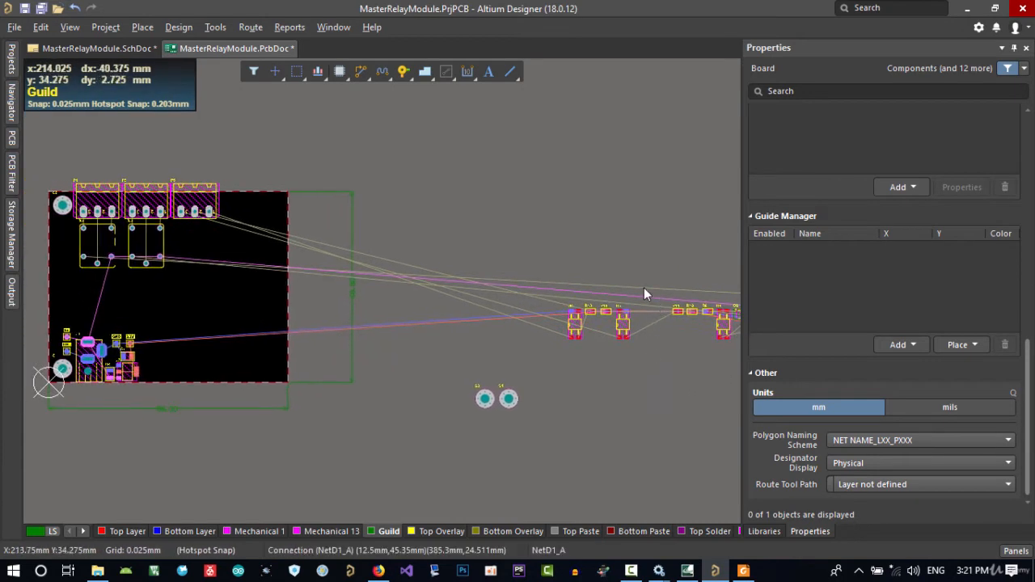
Move the group of optocouplers U5 and U6 with resistors R12 and R13 to the free area just beside the board's upper half
{"action": "left_click_drag", "start_coordinate": [645, 293], "coordinate": [190, 260]}
{"action": "right_click_drag", "start_coordinate": [508, 378], "coordinate": [314, 349]}
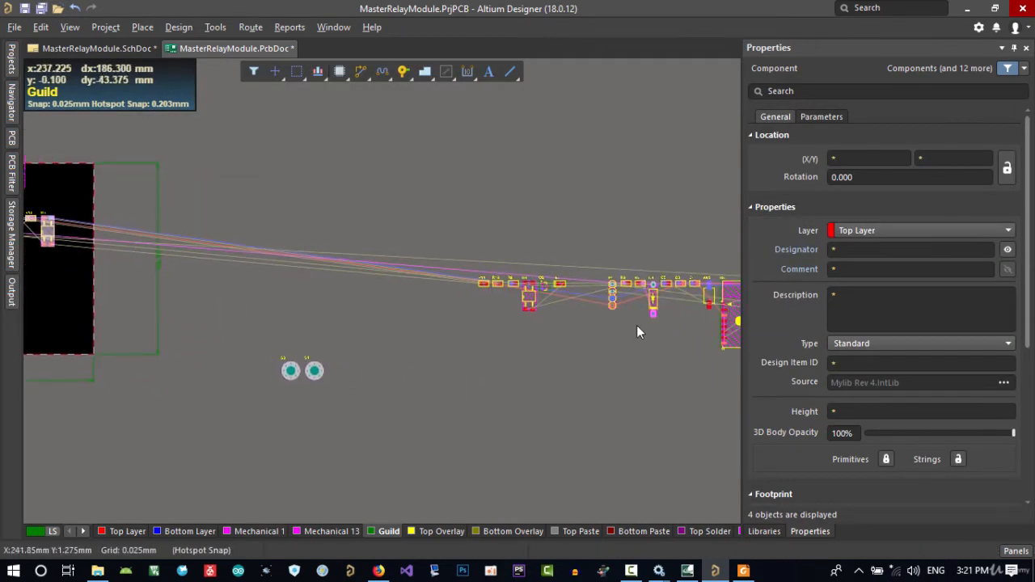
{"action": "right_click_drag", "start_coordinate": [637, 326], "coordinate": [427, 320]}
{"action": "right_click_drag", "start_coordinate": [558, 355], "coordinate": [689, 347]}
{"action": "right_click_drag", "start_coordinate": [328, 318], "coordinate": [573, 367]}
{"action": "right_click_drag", "start_coordinate": [268, 310], "coordinate": [327, 321]}
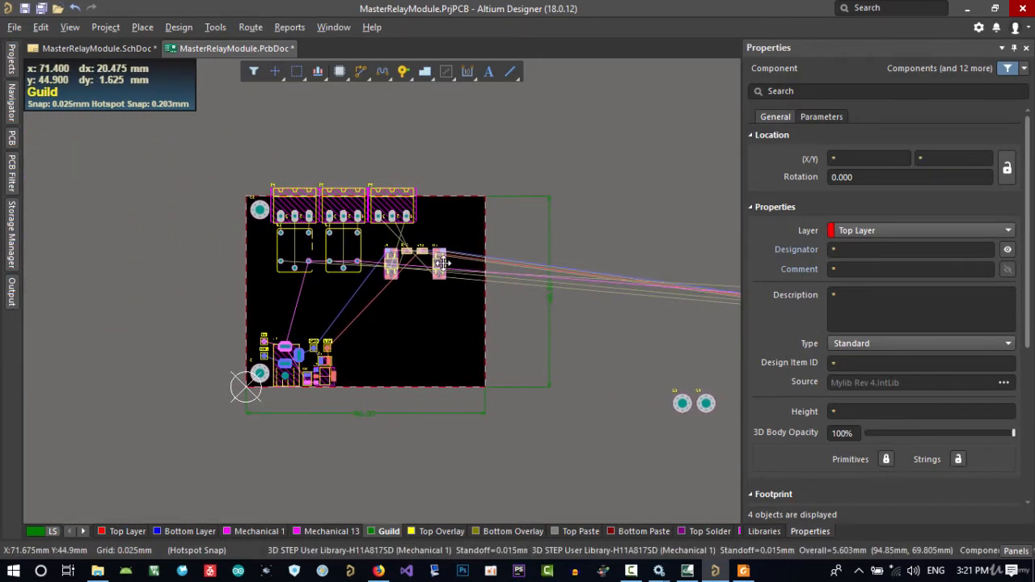
{"action": "left_click_drag", "start_coordinate": [441, 263], "coordinate": [694, 242]}
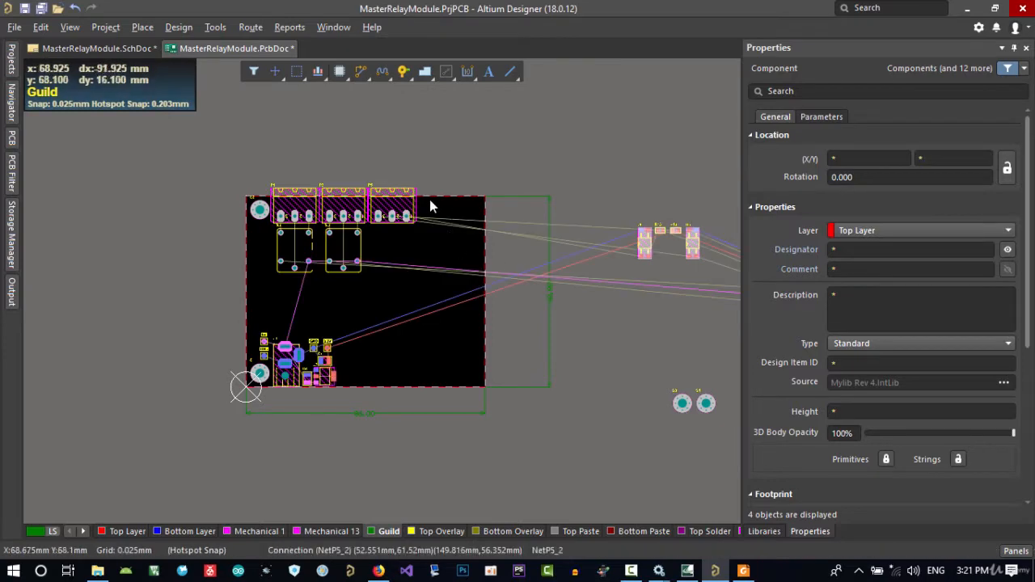
{"action": "scroll", "coordinate": [460, 225], "scroll_direction": "up", "scroll_amount": 2, "text": "ctrl"}
{"action": "right_click_drag", "start_coordinate": [426, 206], "coordinate": [389, 197]}
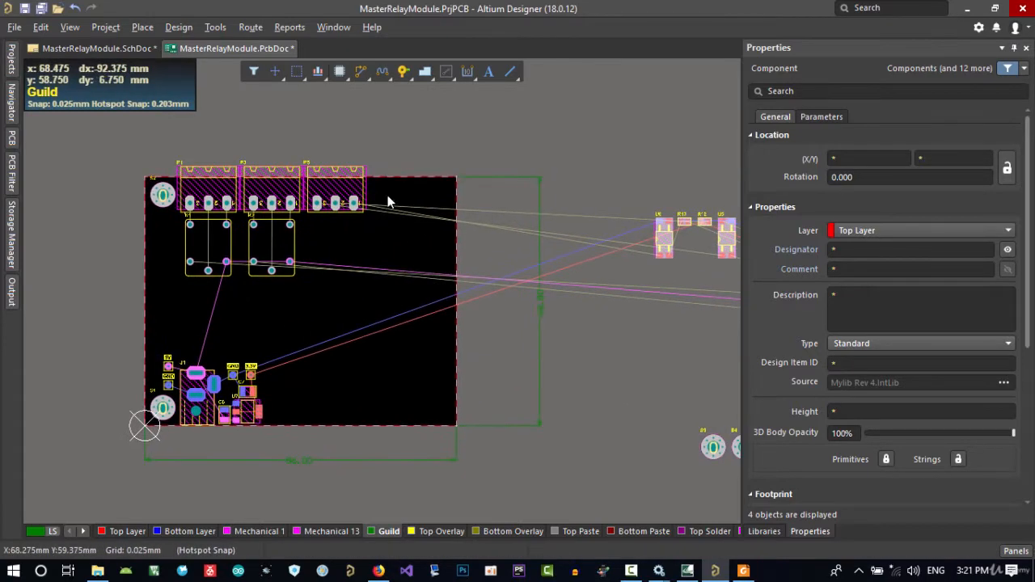
Move mounting screw S3 onto the board beside connector P5, at about X 67.9 mm, Y 62.3 mm
{"action": "right_click_drag", "start_coordinate": [651, 432], "coordinate": [616, 424]}
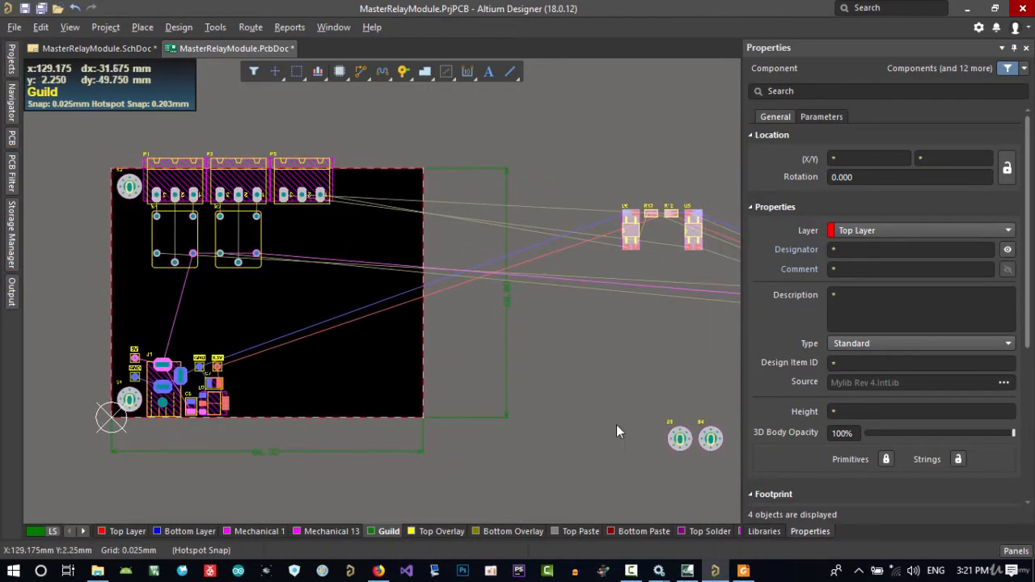
{"action": "left_click_drag", "start_coordinate": [678, 439], "coordinate": [360, 191]}
{"action": "scroll", "coordinate": [361, 193], "scroll_direction": "up", "scroll_amount": 3, "text": "ctrl"}
{"action": "left_click", "coordinate": [361, 197]}
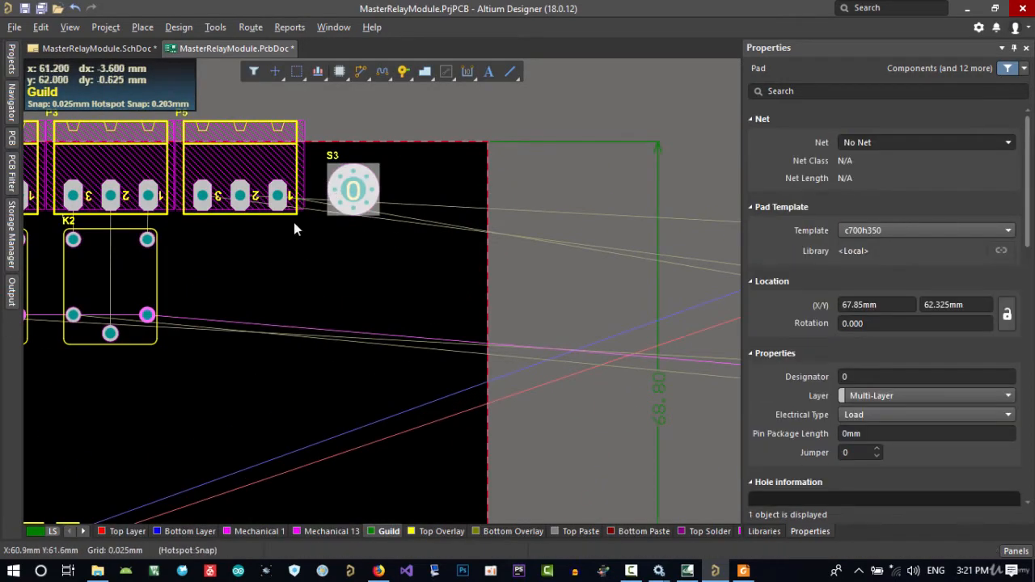
Try to align the tops of screws S2 and S3 using only their centre pads
{"action": "right_click_drag", "start_coordinate": [296, 224], "coordinate": [458, 254]}
{"action": "left_click", "coordinate": [72, 185]}
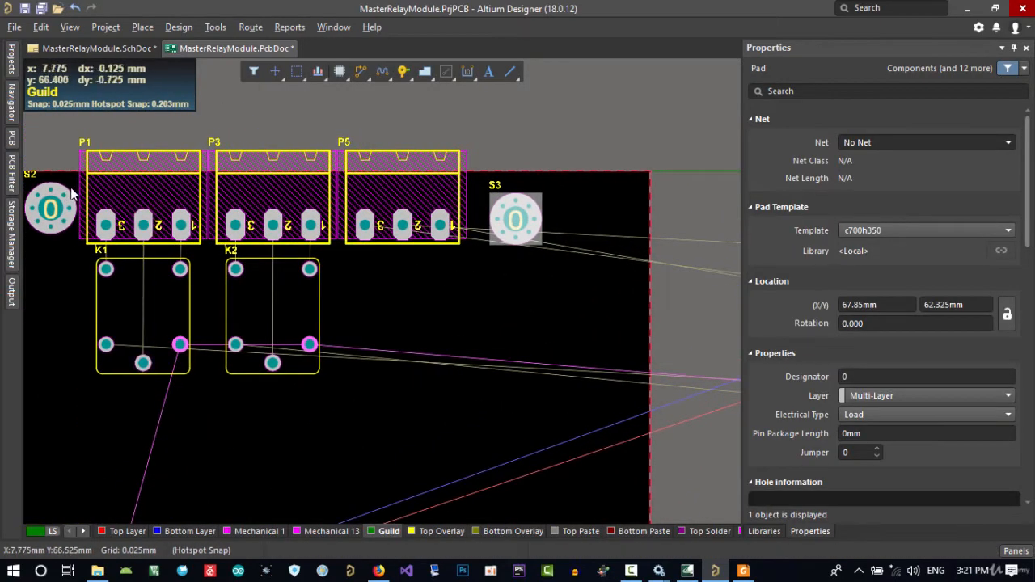
{"action": "left_click", "coordinate": [69, 194], "text": "shift"}
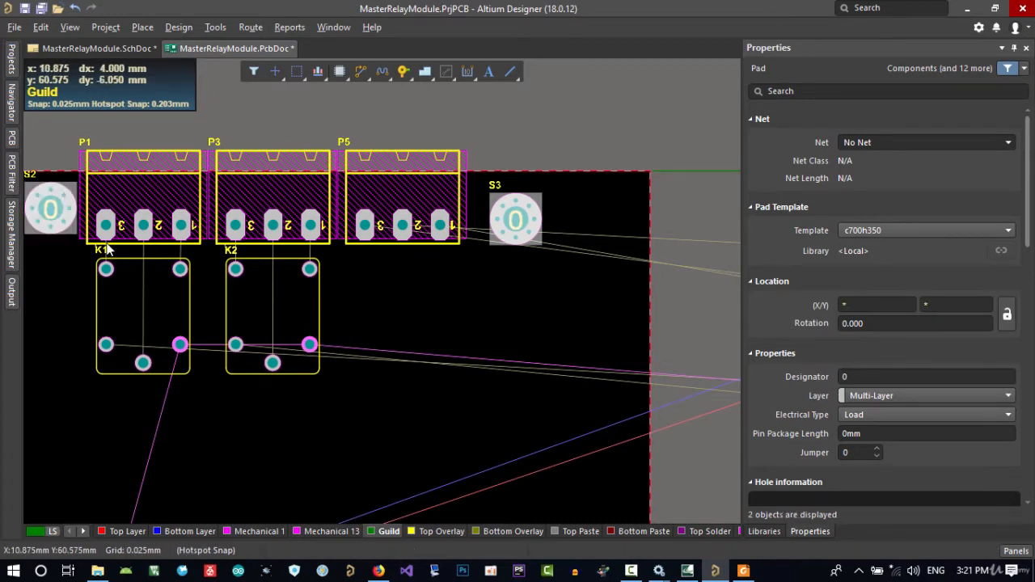
{"action": "key", "text": "a"}
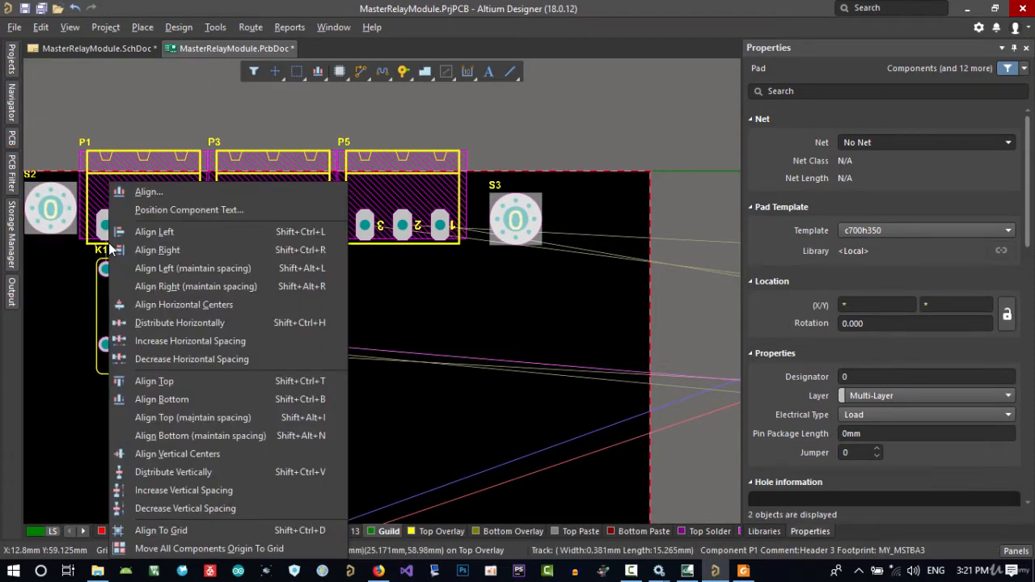
{"action": "left_click", "coordinate": [158, 381]}
{"action": "right_click_drag", "start_coordinate": [51, 280], "coordinate": [212, 304]}
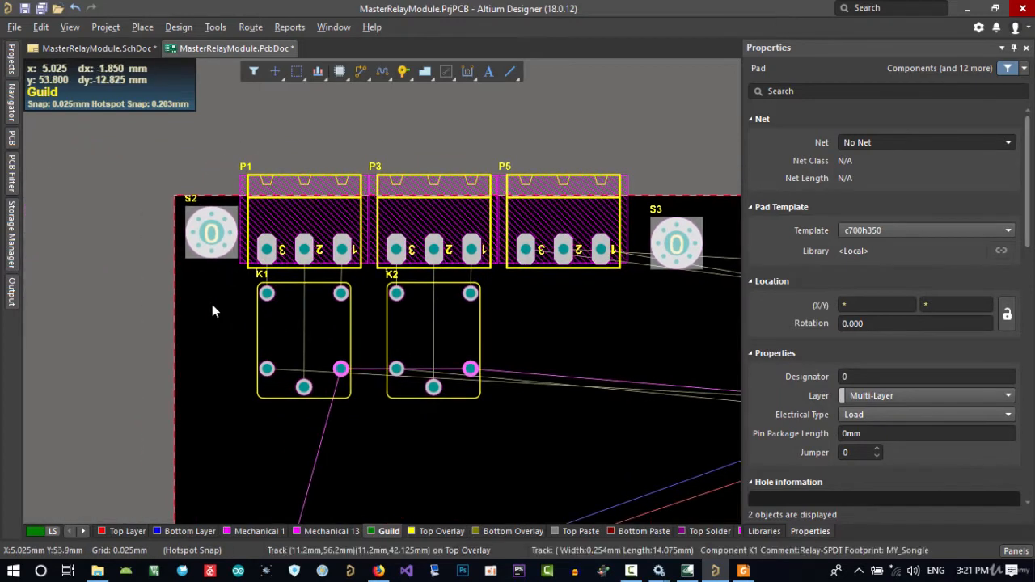
{"action": "left_click", "coordinate": [212, 304]}
Unlock the position of screw S2 and align the tops of components S2 and S3
{"action": "left_click", "coordinate": [232, 211]}
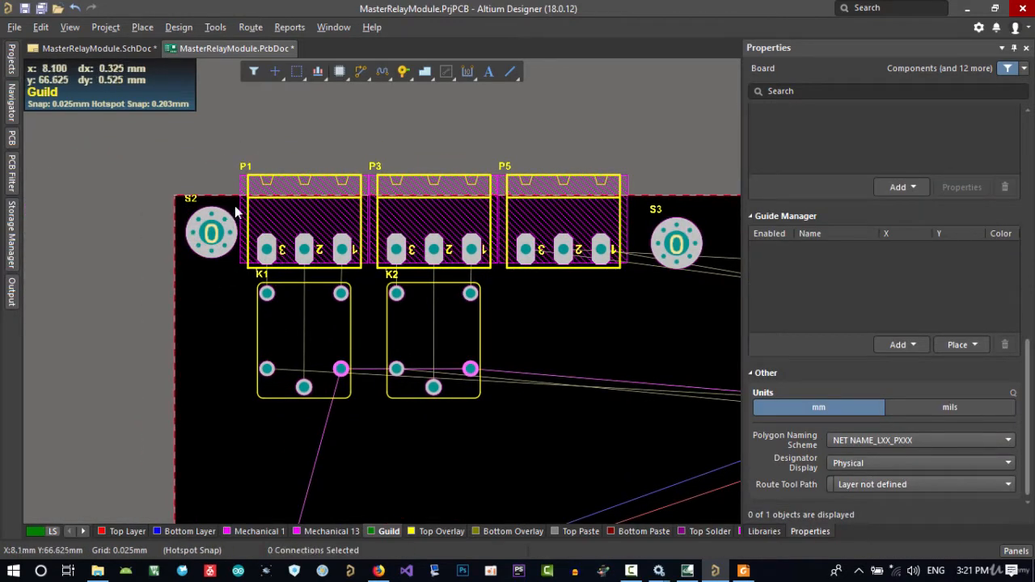
{"action": "left_click", "coordinate": [206, 267]}
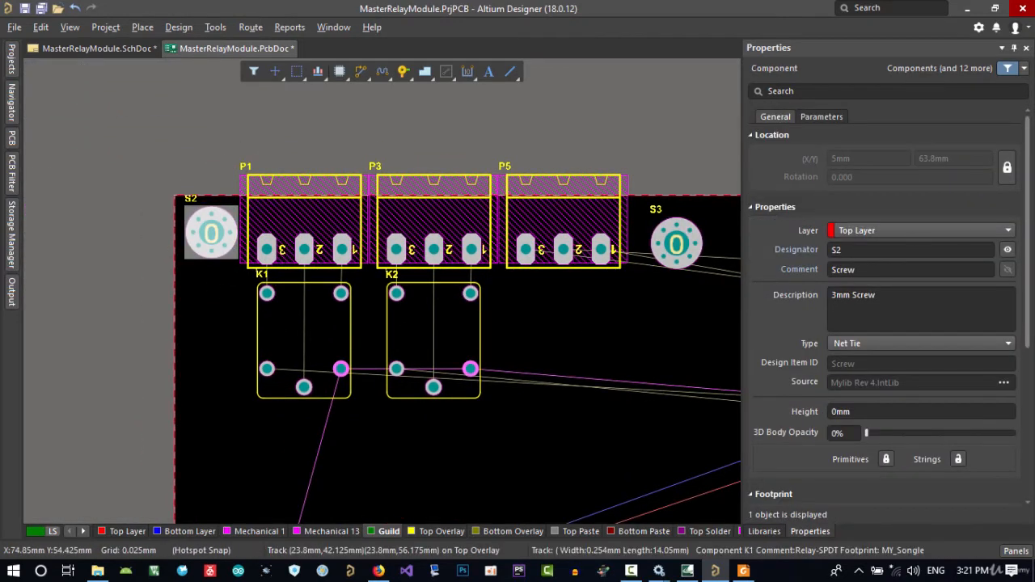
{"action": "left_click", "coordinate": [1007, 168]}
{"action": "scroll", "coordinate": [647, 302], "scroll_direction": "right", "scroll_amount": 1}
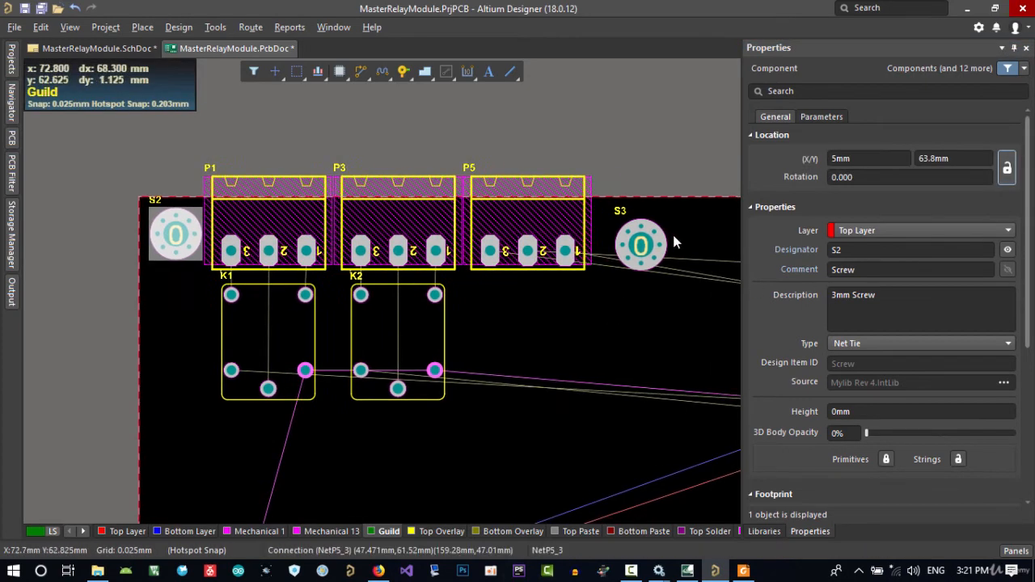
{"action": "left_click", "coordinate": [661, 232], "text": "shift"}
{"action": "key", "text": "a"}
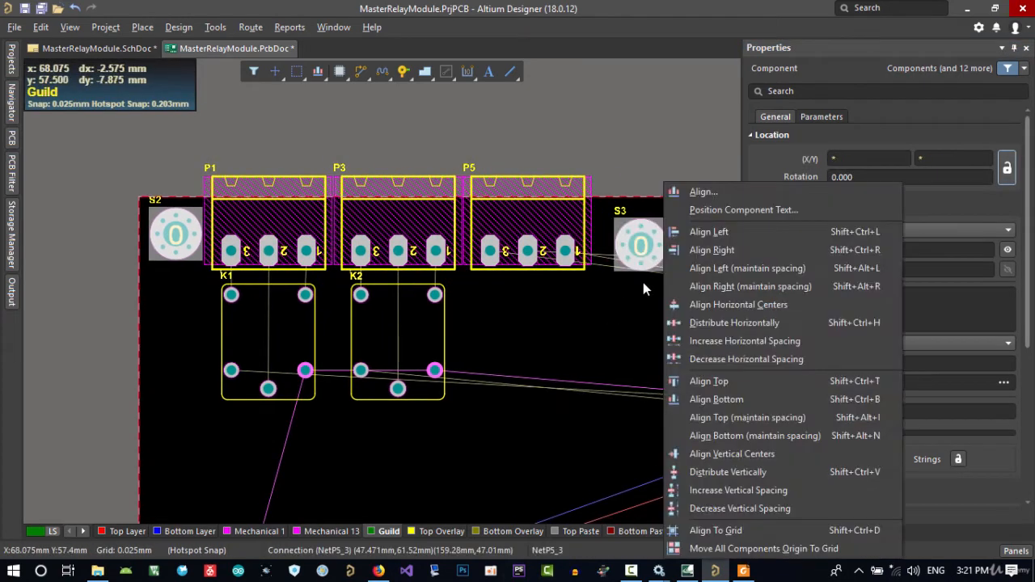
{"action": "left_click", "coordinate": [691, 385]}
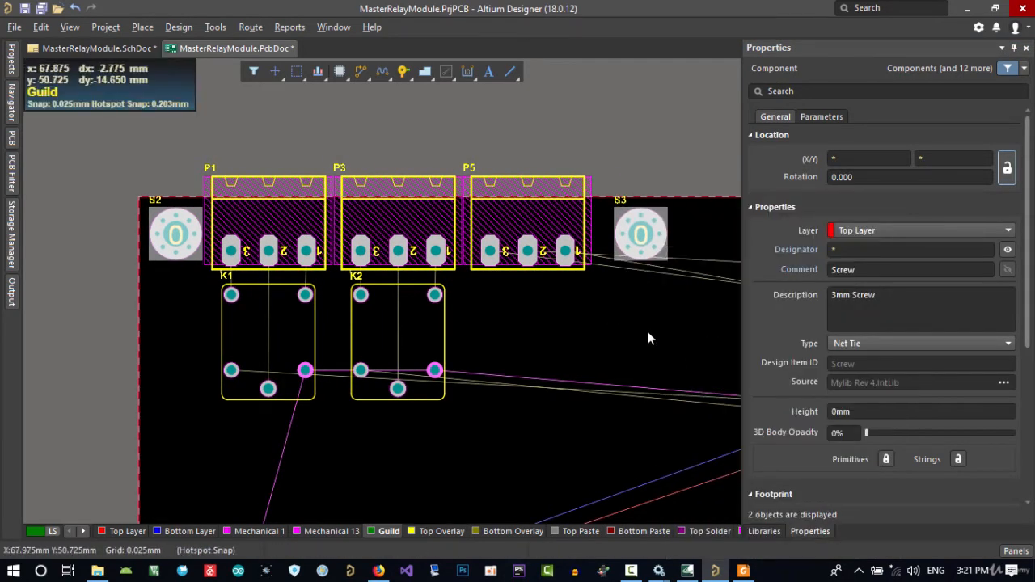
Move the board outline's right vertical track inward, close to screw S3, at about X 72.4 mm
{"action": "right_click_drag", "start_coordinate": [680, 323], "coordinate": [554, 312]}
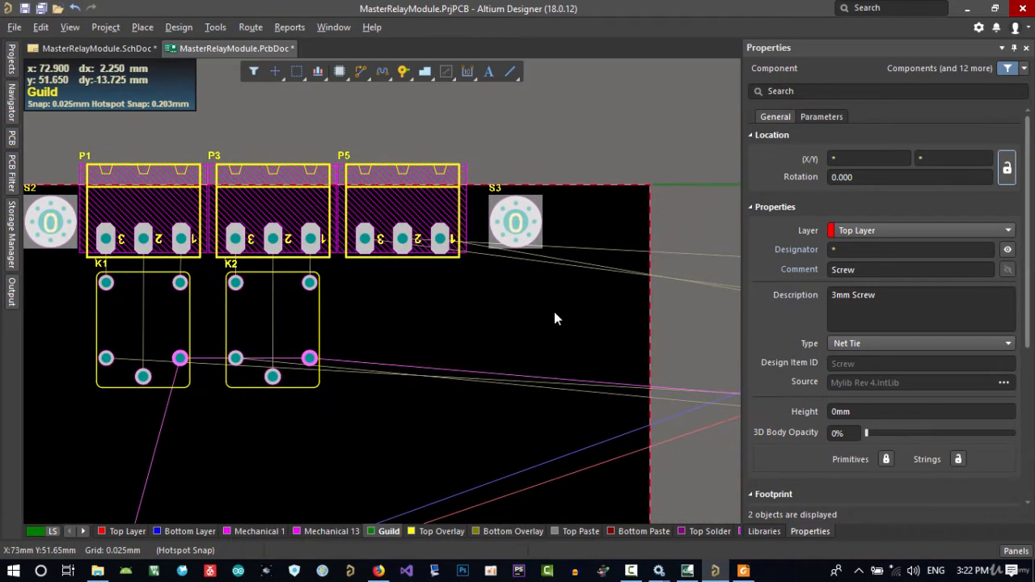
{"action": "left_click", "coordinate": [650, 300]}
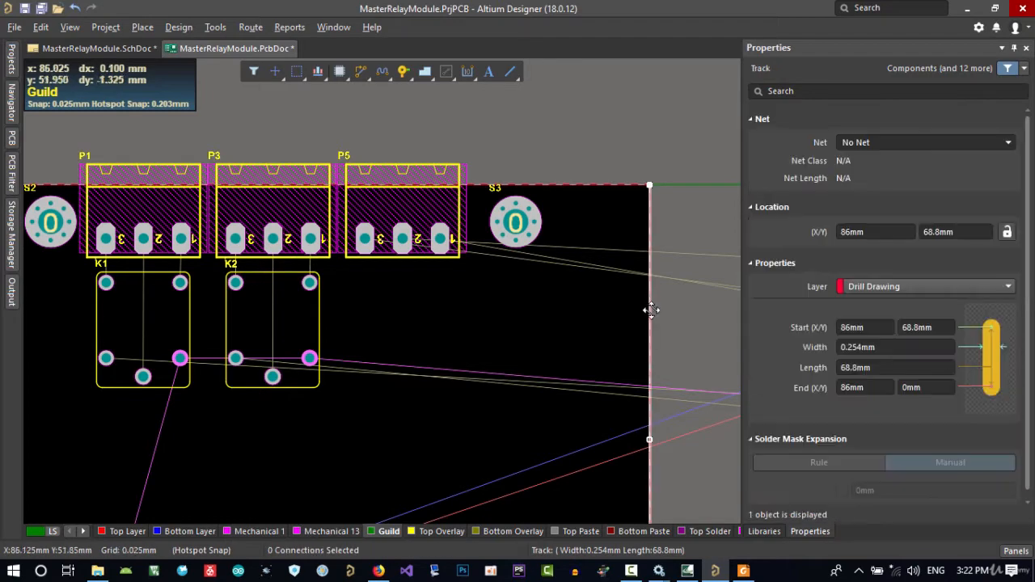
{"action": "left_click_drag", "start_coordinate": [651, 309], "coordinate": [550, 311]}
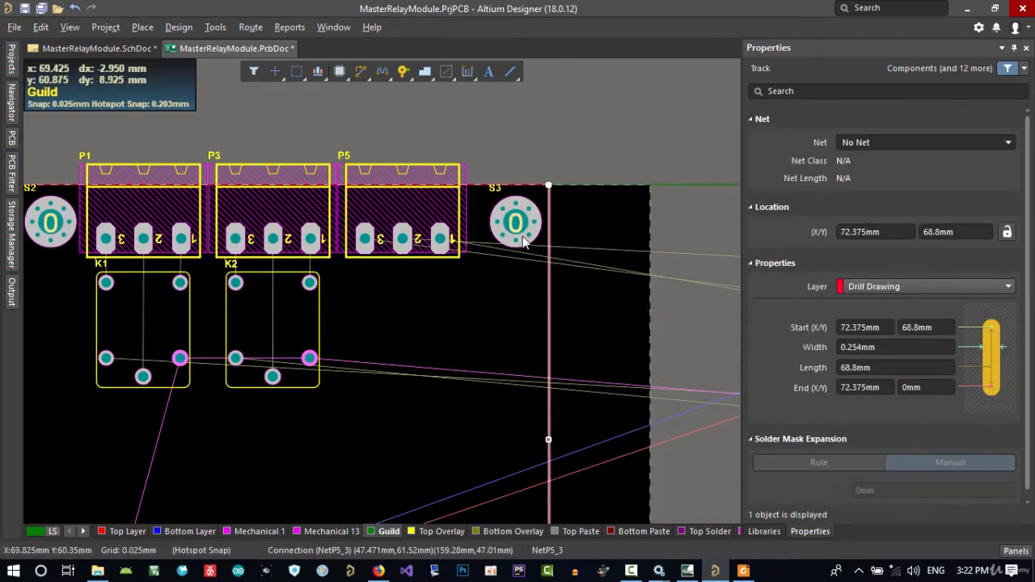
Move screw S3 closer to connector P5, at about X 65.4 mm, and shift the right outline track inward to X 70.65 mm
{"action": "left_click", "coordinate": [533, 260]}
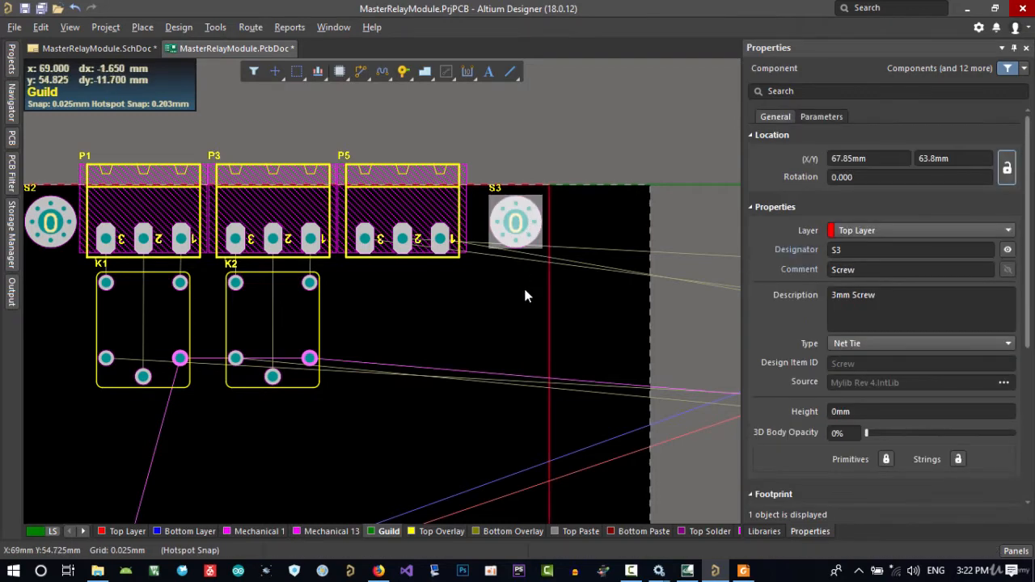
{"action": "left_click_drag", "start_coordinate": [515, 221], "coordinate": [498, 223]}
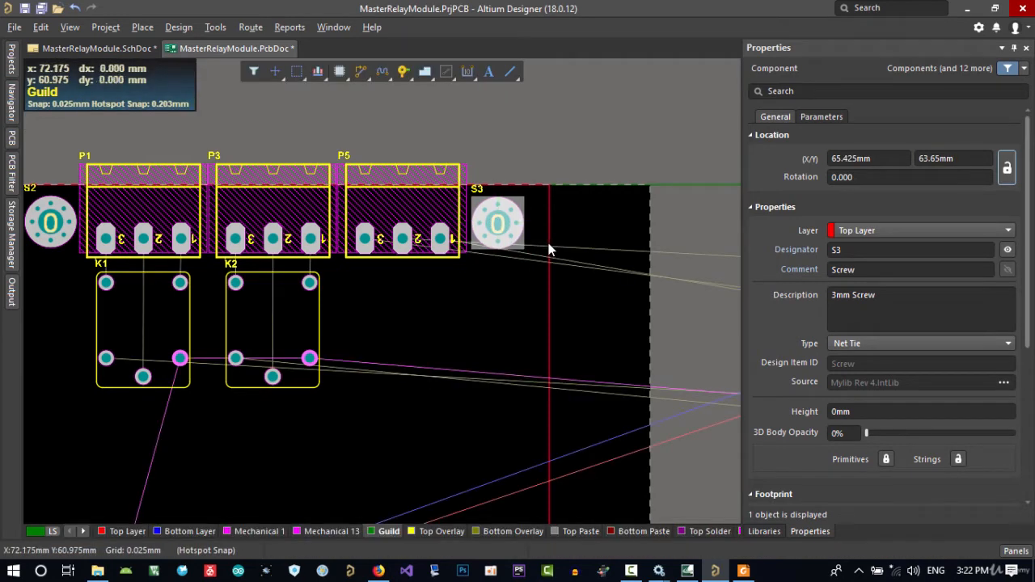
{"action": "left_click", "coordinate": [567, 242]}
{"action": "left_click", "coordinate": [546, 271]}
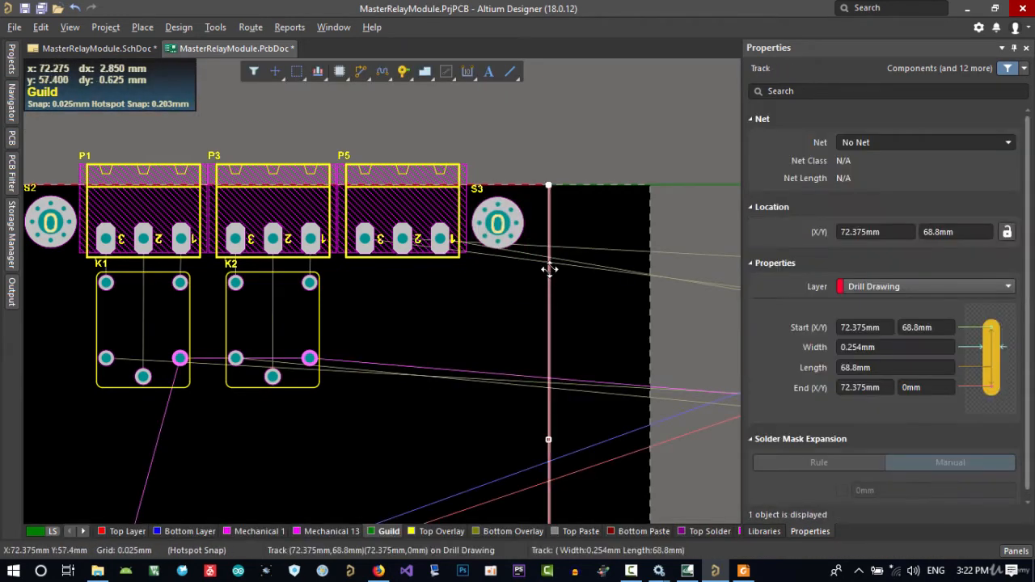
{"action": "left_click_drag", "start_coordinate": [542, 276], "coordinate": [536, 272]}
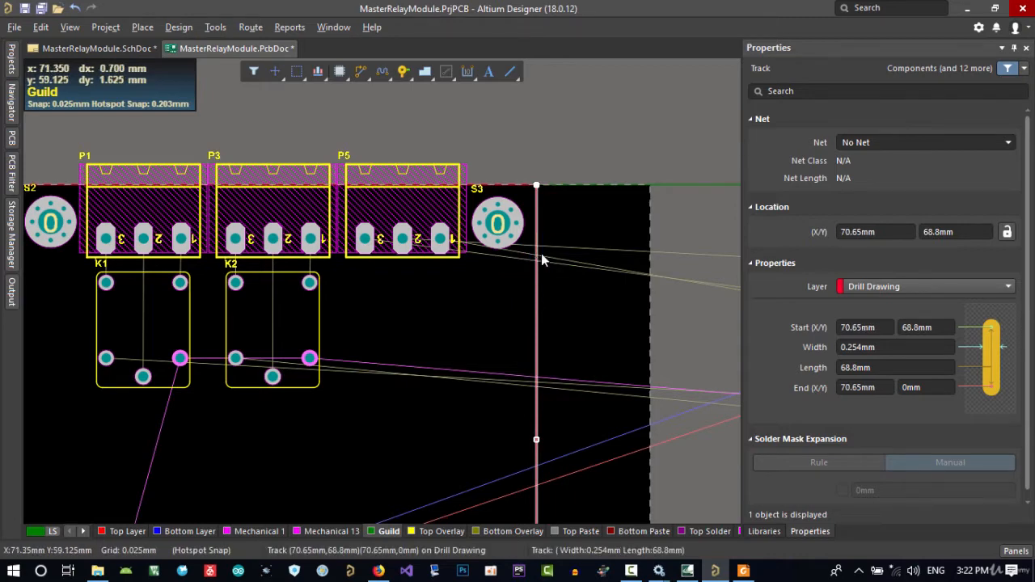
Set a new relative origin at the centre of screw S3
{"action": "scroll", "coordinate": [538, 224], "scroll_direction": "up", "scroll_amount": 2, "text": "ctrl"}
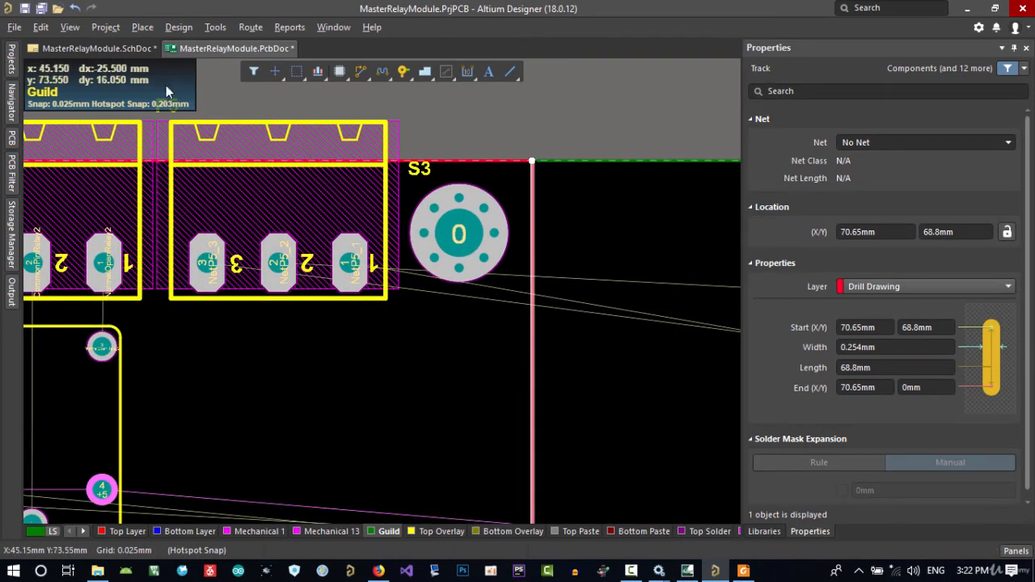
{"action": "left_click", "coordinate": [40, 28]}
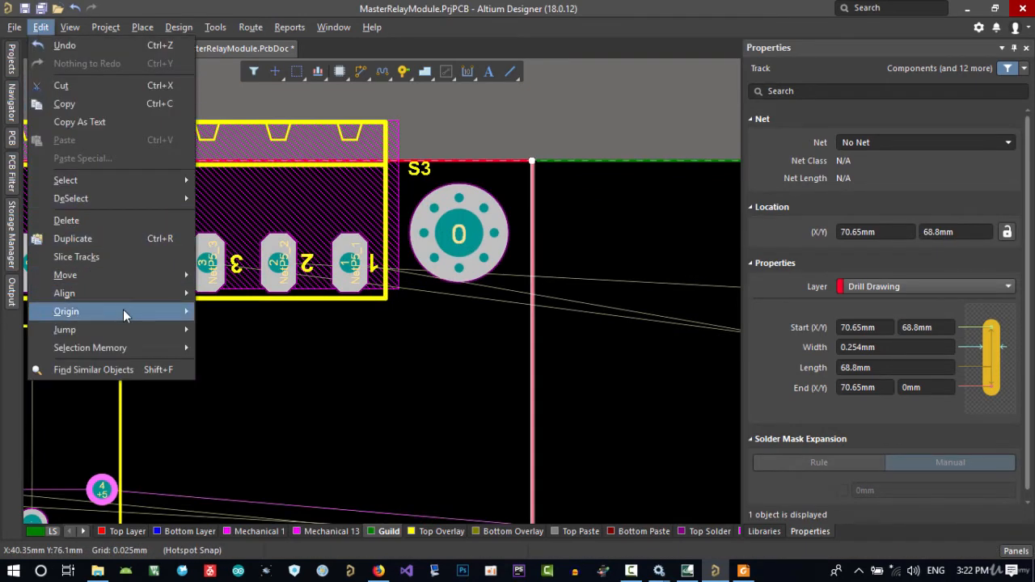
{"action": "mouse_move", "coordinate": [123, 309]}
{"action": "left_click", "coordinate": [230, 312]}
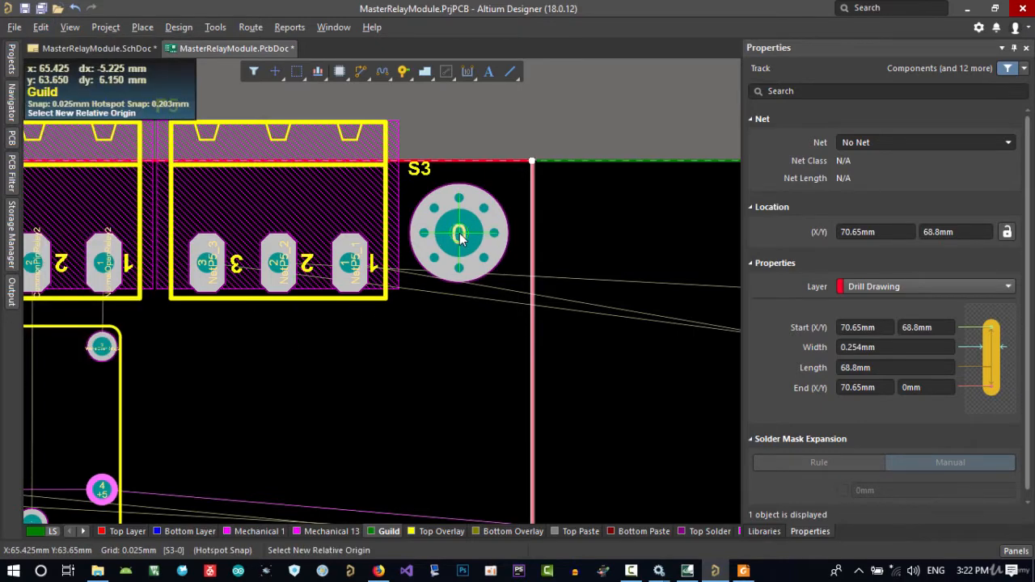
{"action": "left_click", "coordinate": [460, 235]}
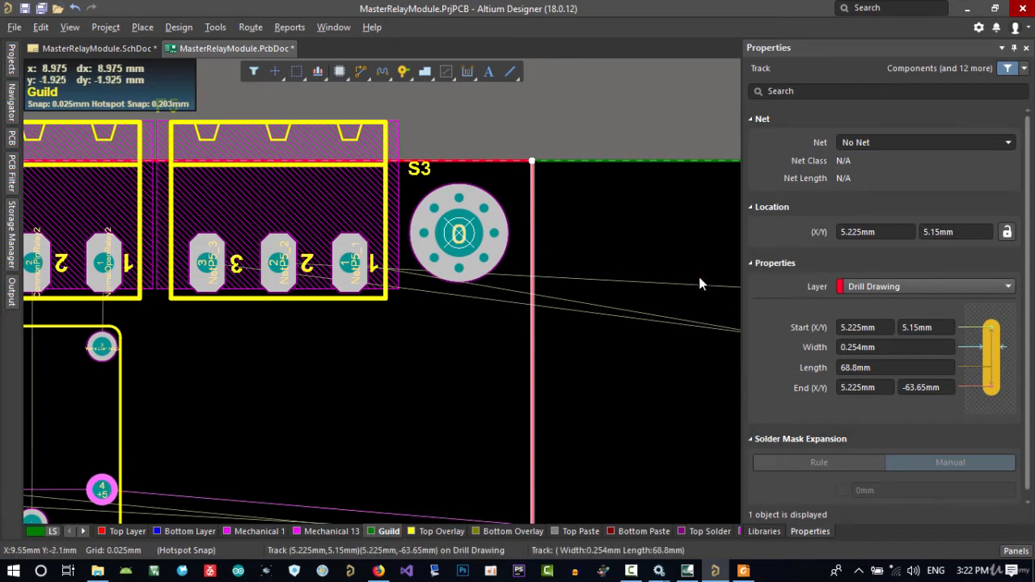
Set both the start and end X of the right outline track to 5 mm from the origin
{"action": "left_click", "coordinate": [874, 232]}
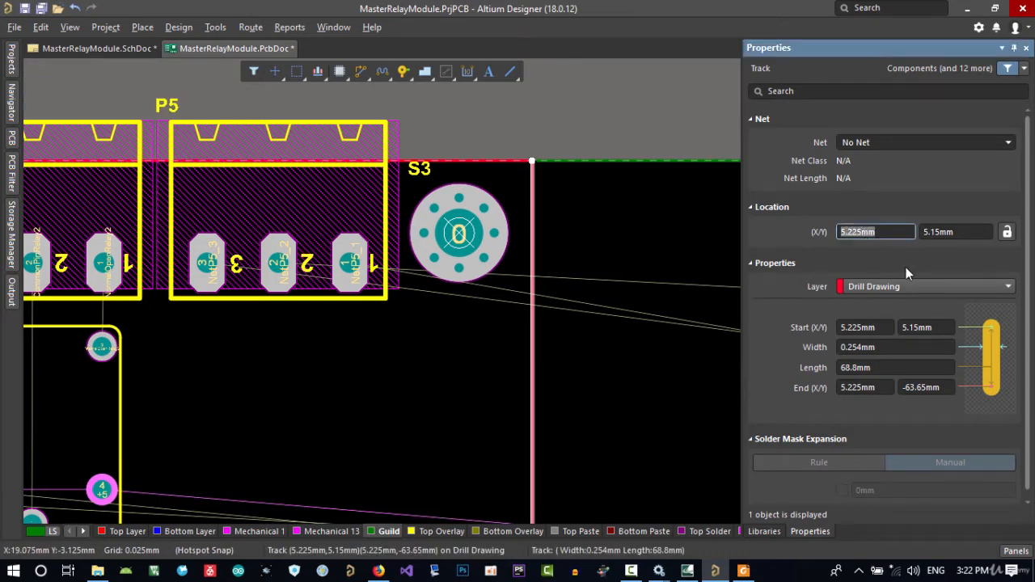
{"action": "type", "text": "5"}
{"action": "key", "text": "Return"}
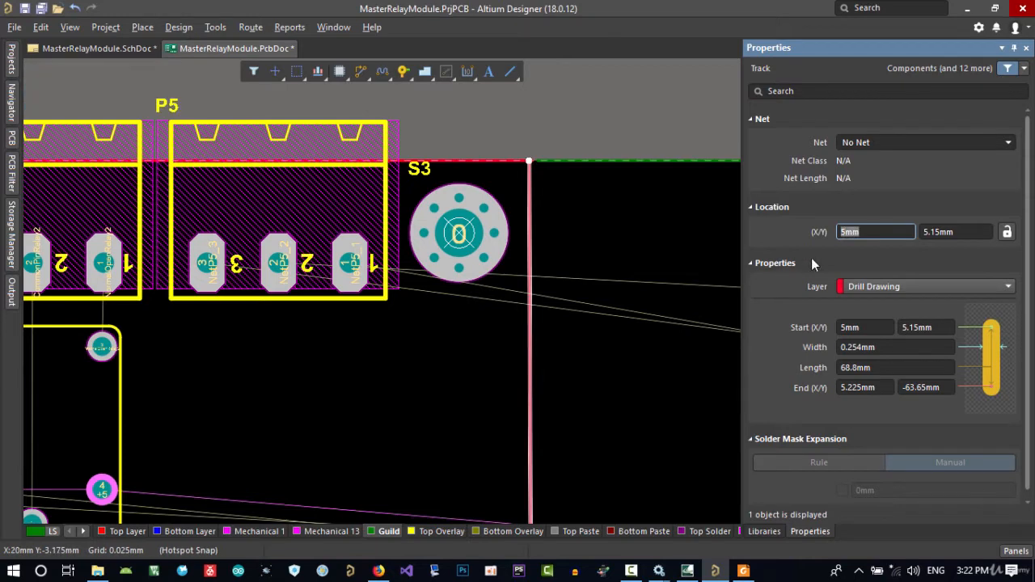
{"action": "scroll", "coordinate": [811, 257], "scroll_direction": "down", "scroll_amount": 1}
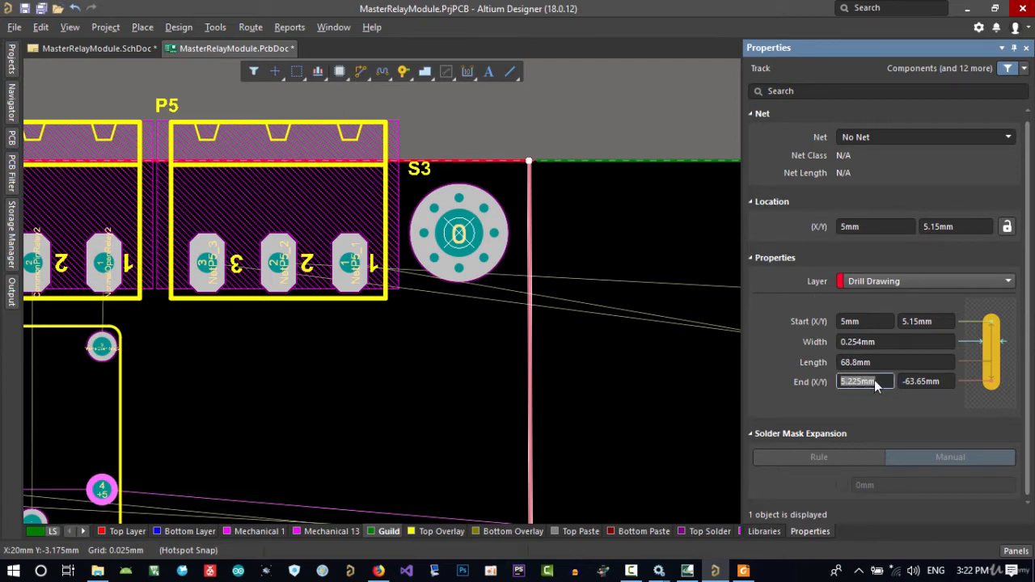
{"action": "key", "text": "Return"}
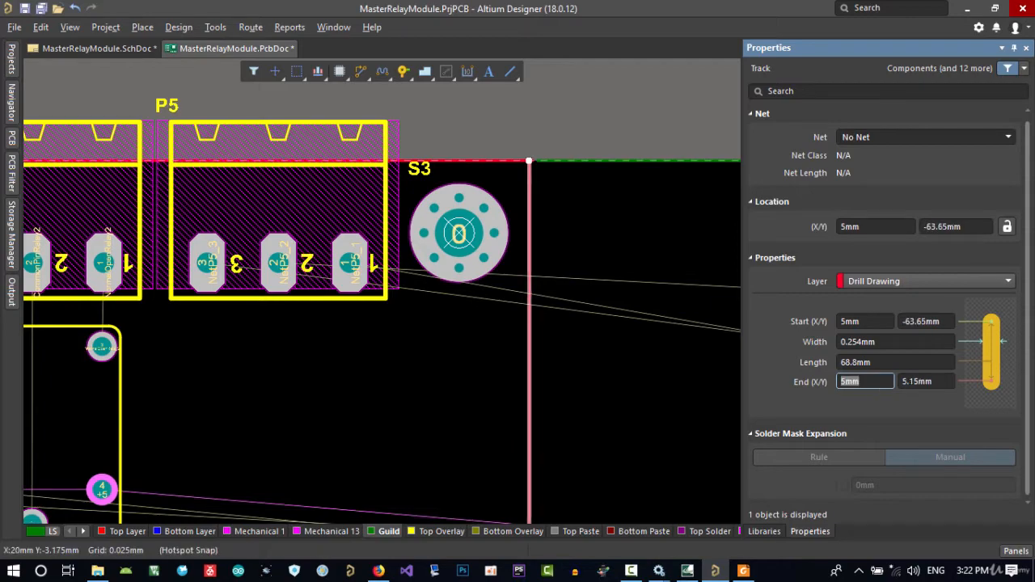
Shorten the upper outline track so its right end meets the vertical track at X 5 mm
{"action": "right_click_drag", "start_coordinate": [584, 445], "coordinate": [583, 396]}
{"action": "scroll", "coordinate": [566, 429], "scroll_direction": "down", "scroll_amount": 3, "text": "ctrl"}
{"action": "right_click_drag", "start_coordinate": [633, 366], "coordinate": [664, 155]}
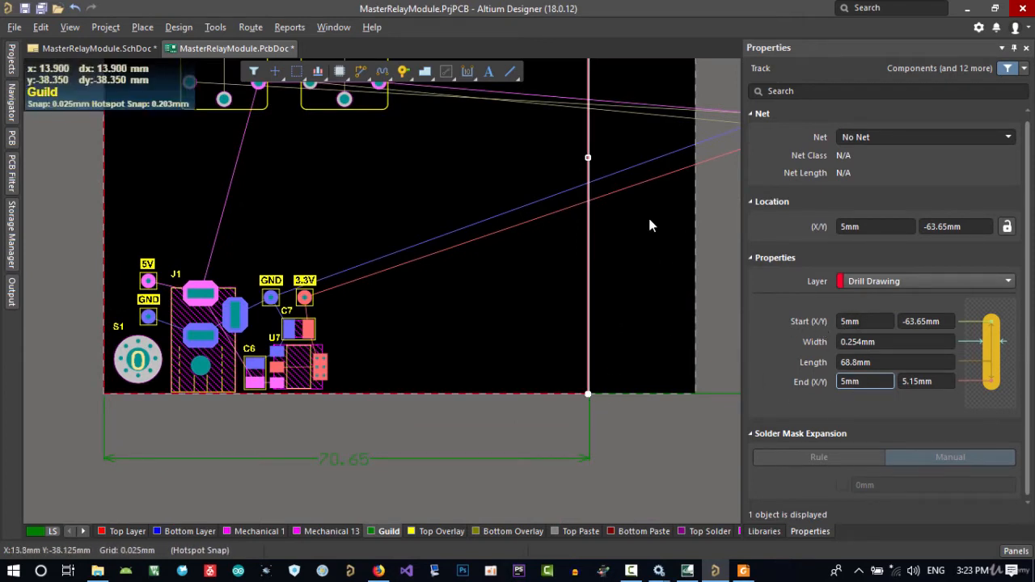
{"action": "right_click_drag", "start_coordinate": [648, 212], "coordinate": [588, 414]}
{"action": "scroll", "coordinate": [558, 249], "scroll_direction": "up", "scroll_amount": 2}
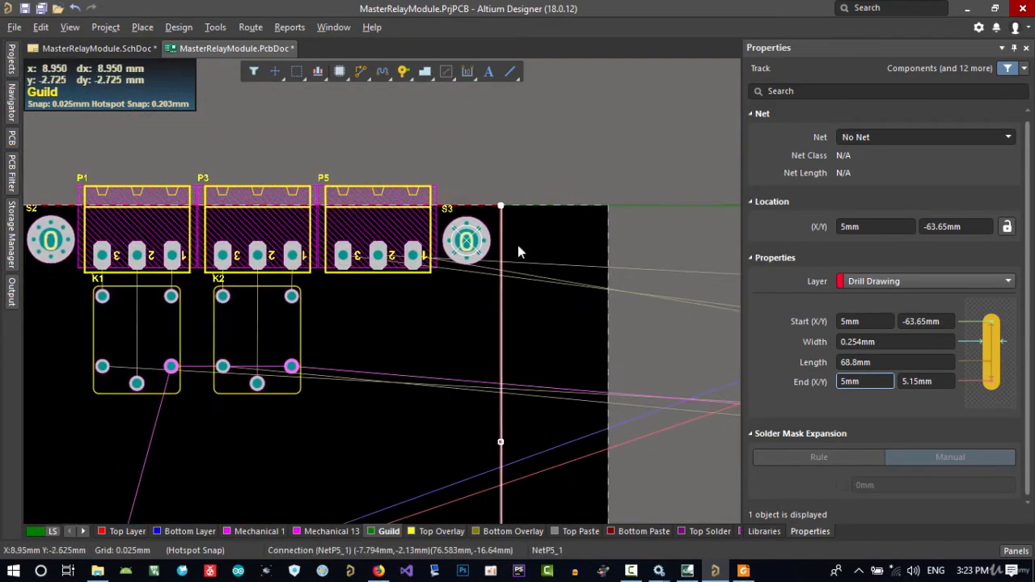
{"action": "scroll", "coordinate": [518, 245], "scroll_direction": "up", "scroll_amount": 6, "text": "ctrl"}
{"action": "left_click", "coordinate": [540, 217]}
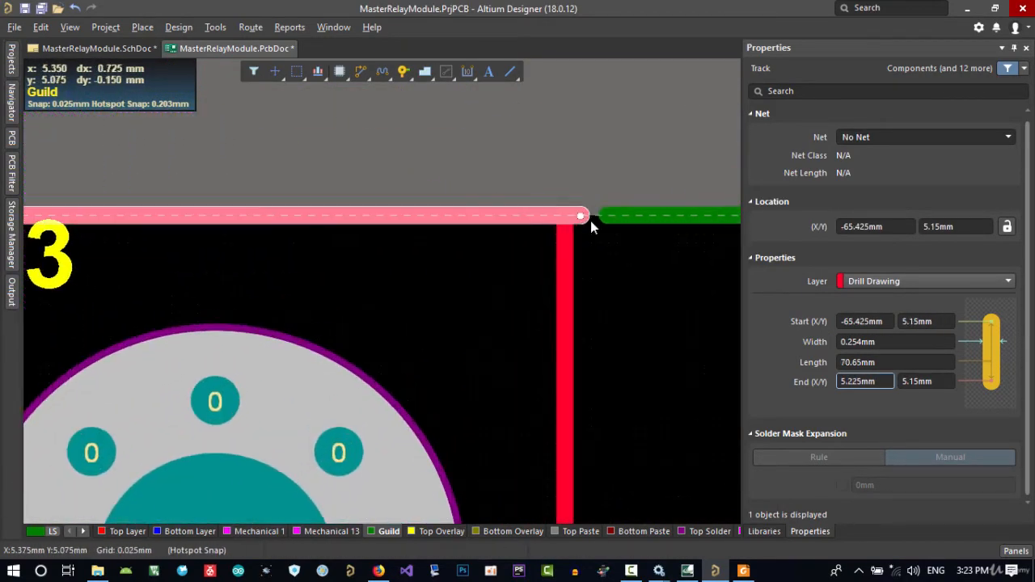
{"action": "scroll", "coordinate": [569, 212], "scroll_direction": "up", "scroll_amount": 4, "text": "ctrl"}
{"action": "left_click_drag", "start_coordinate": [566, 212], "coordinate": [531, 211]}
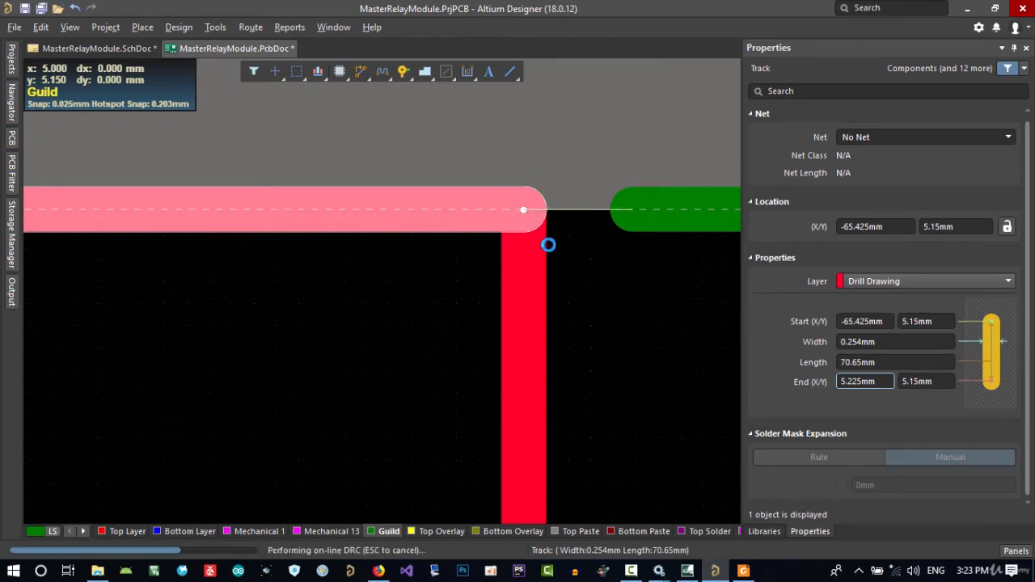
{"action": "left_click", "coordinate": [572, 258]}
{"action": "scroll", "coordinate": [520, 197], "scroll_direction": "down", "scroll_amount": 2, "text": "ctrl"}
{"action": "left_click", "coordinate": [473, 203]}
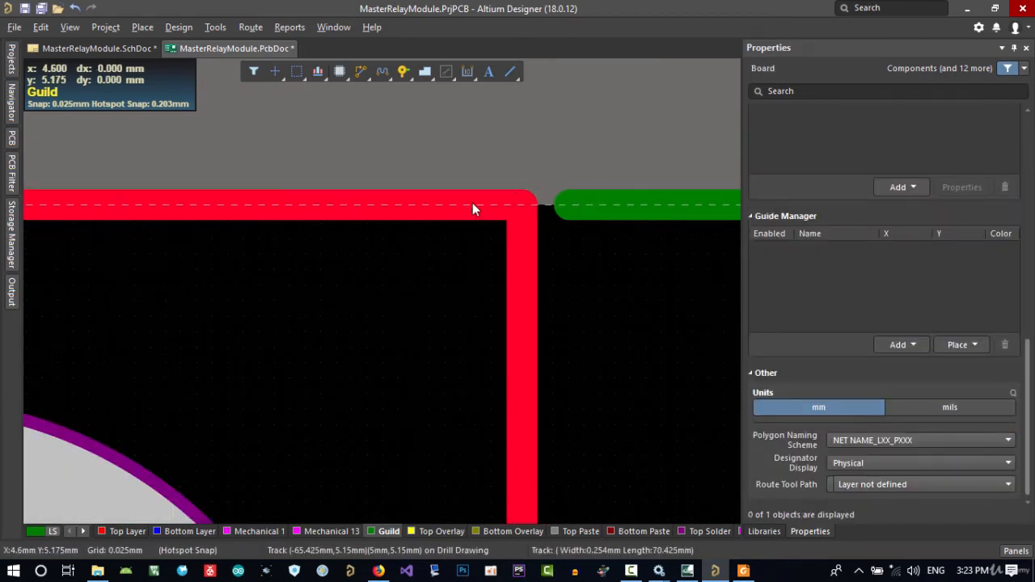
Shorten the lower outline track so its right end meets the vertical track at X 5 mm
{"action": "scroll", "coordinate": [543, 298], "scroll_direction": "down", "scroll_amount": 5, "text": "ctrl"}
{"action": "right_click_drag", "start_coordinate": [580, 321], "coordinate": [604, 121]}
{"action": "right_click_drag", "start_coordinate": [597, 381], "coordinate": [578, 149]}
{"action": "right_click_drag", "start_coordinate": [565, 449], "coordinate": [556, 199]}
{"action": "scroll", "coordinate": [537, 343], "scroll_direction": "up", "scroll_amount": 8, "text": "ctrl"}
{"action": "left_click", "coordinate": [647, 188]}
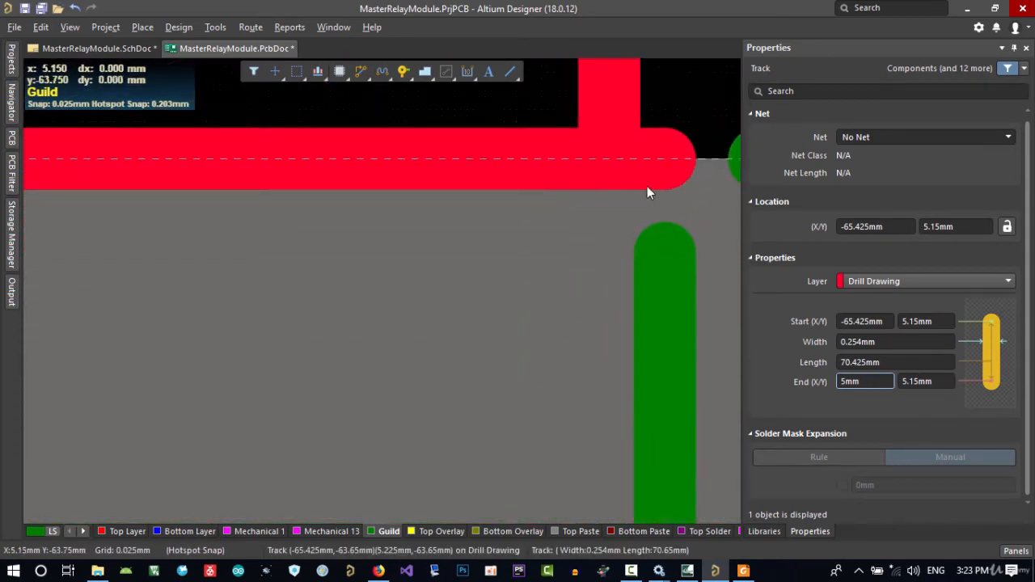
{"action": "left_click_drag", "start_coordinate": [666, 160], "coordinate": [613, 162]}
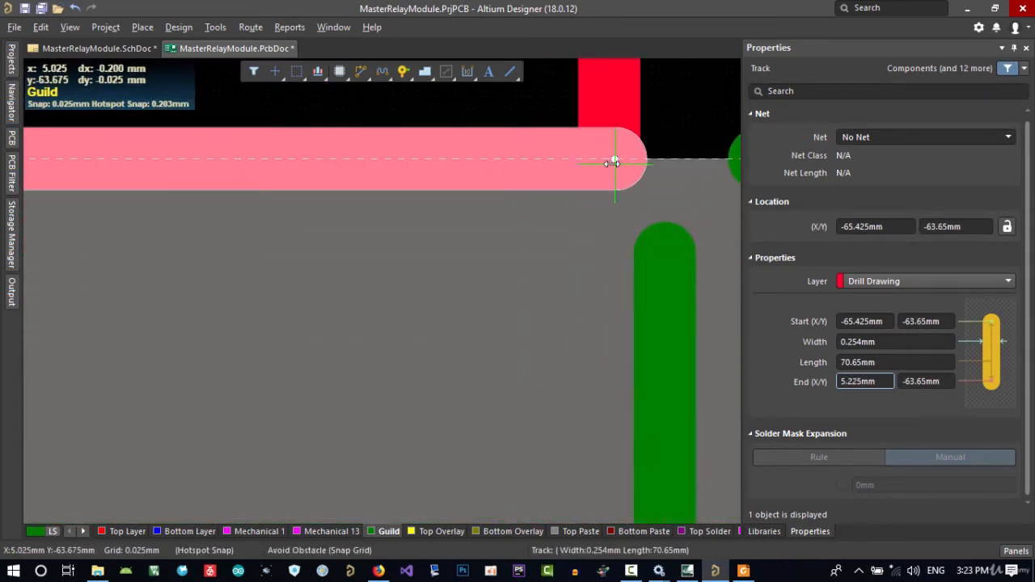
{"action": "left_click", "coordinate": [651, 190]}
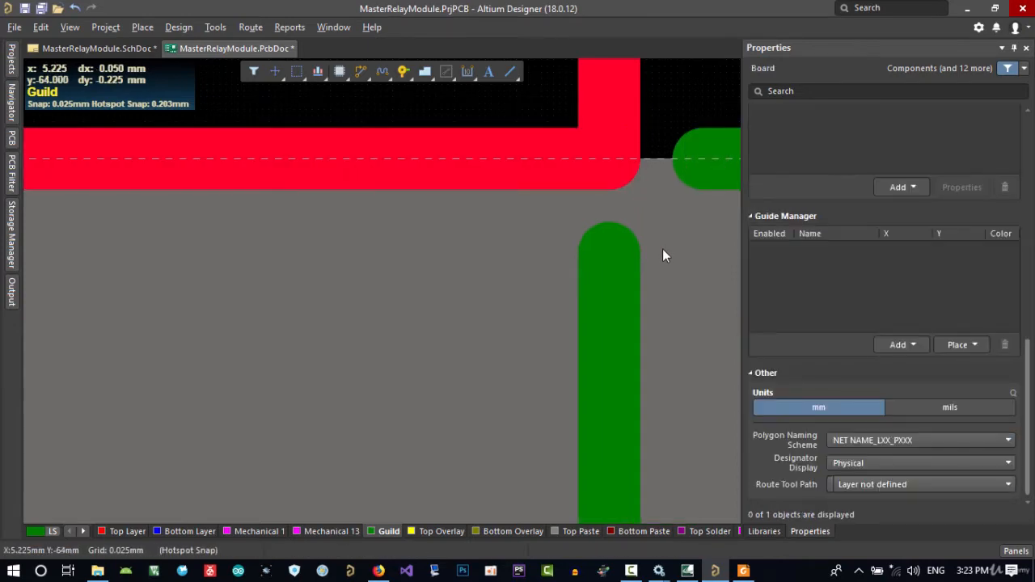
{"action": "scroll", "coordinate": [664, 251], "scroll_direction": "down", "scroll_amount": 7, "text": "ctrl"}
{"action": "right_click_drag", "start_coordinate": [667, 150], "coordinate": [481, 426]}
{"action": "middle_click_drag", "start_coordinate": [497, 289], "coordinate": [499, 324]}
{"action": "right_click_drag", "start_coordinate": [519, 127], "coordinate": [530, 396]}
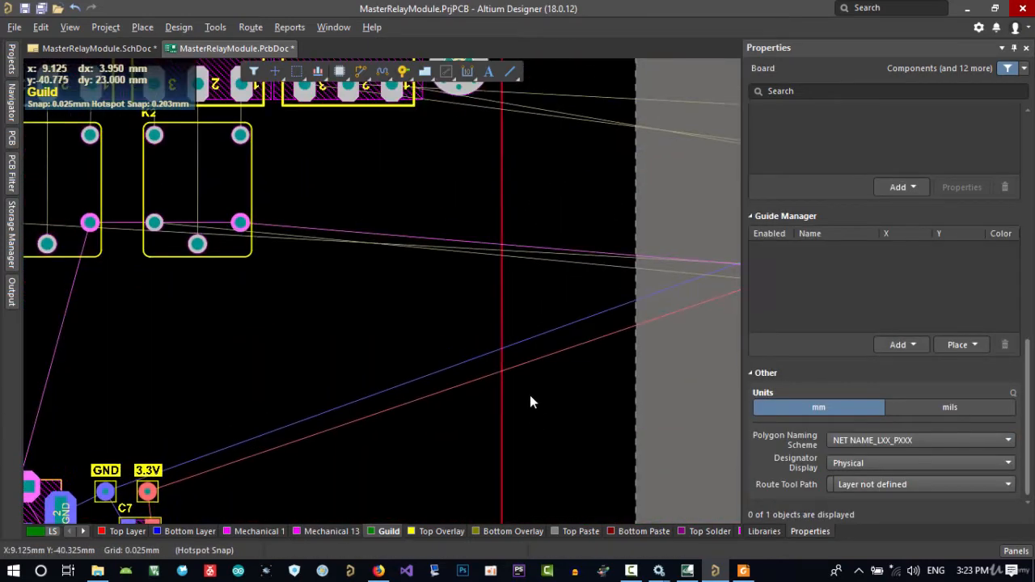
{"action": "right_click_drag", "start_coordinate": [503, 266], "coordinate": [489, 476]}
{"action": "middle_click_drag", "start_coordinate": [470, 280], "coordinate": [482, 258]}
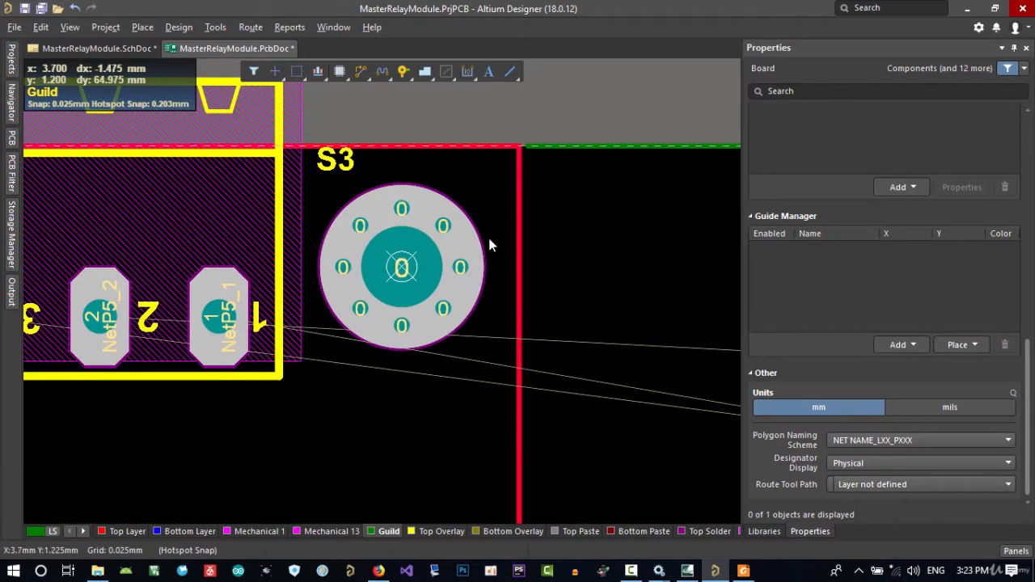
{"action": "left_click", "coordinate": [41, 27]}
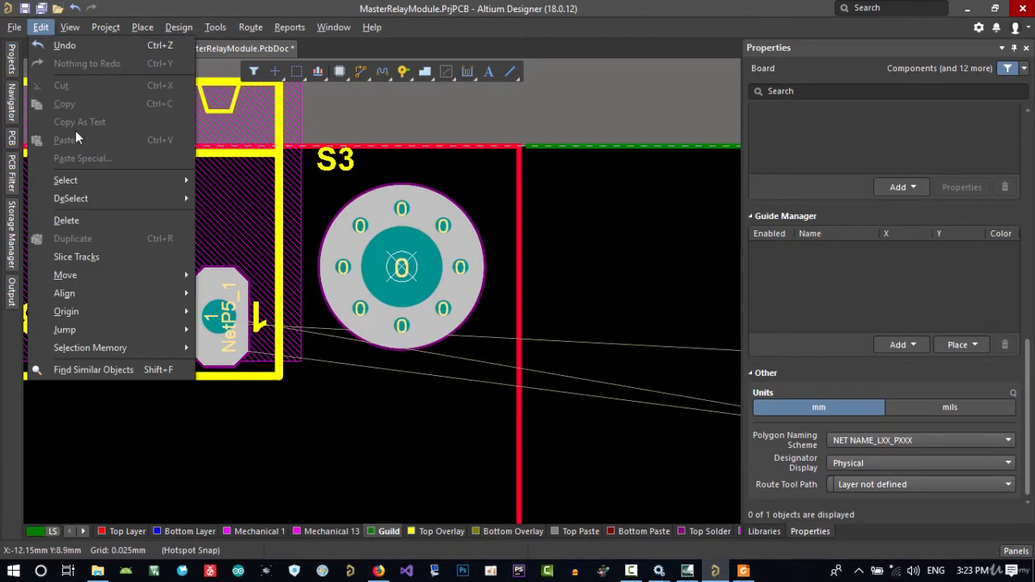
{"action": "mouse_move", "coordinate": [186, 313]}
{"action": "left_click", "coordinate": [226, 312]}
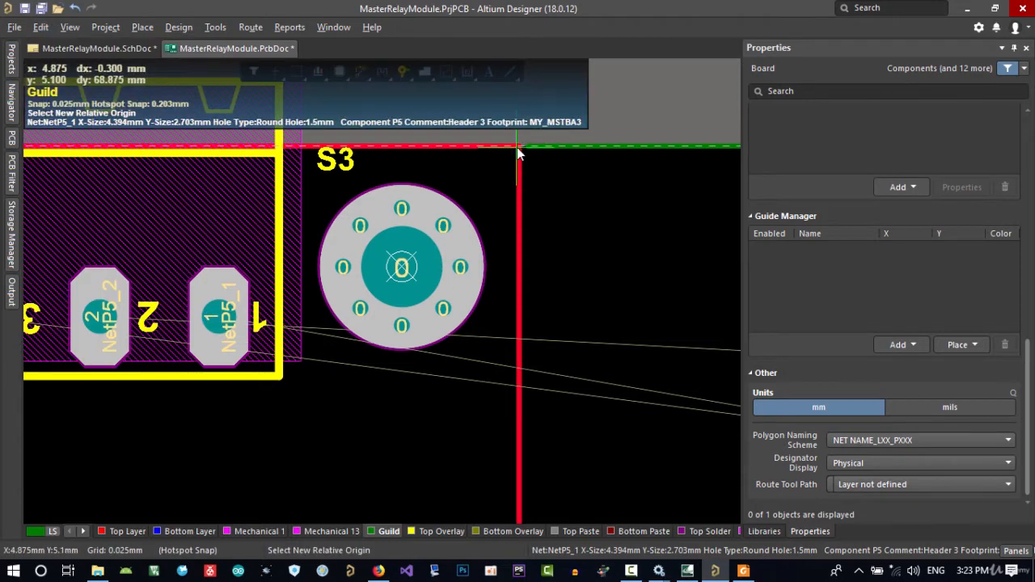
{"action": "scroll", "coordinate": [520, 151], "scroll_direction": "up", "scroll_amount": 6, "text": "ctrl"}
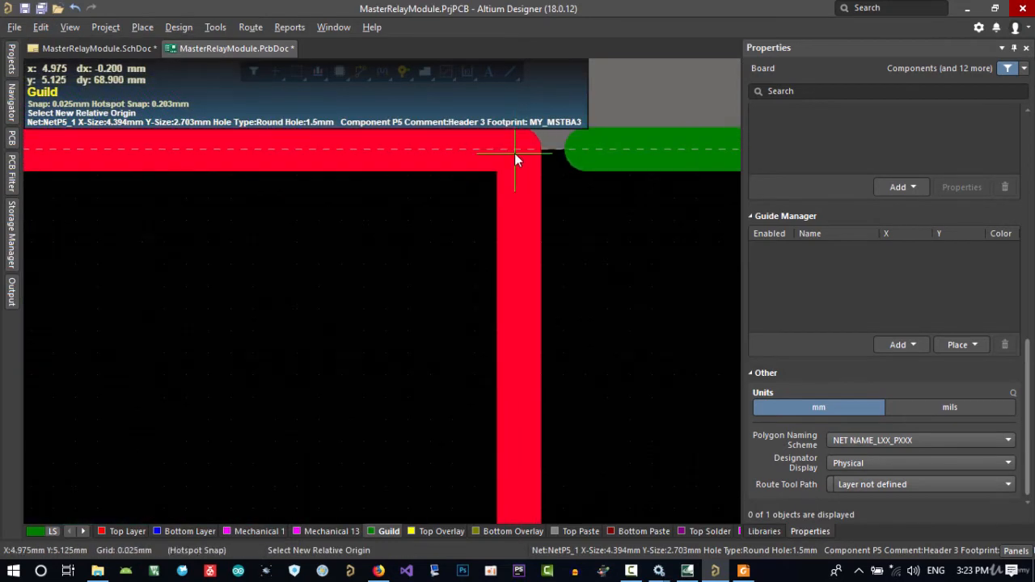
{"action": "scroll", "coordinate": [544, 242], "scroll_direction": "up", "scroll_amount": 3, "text": "ctrl"}
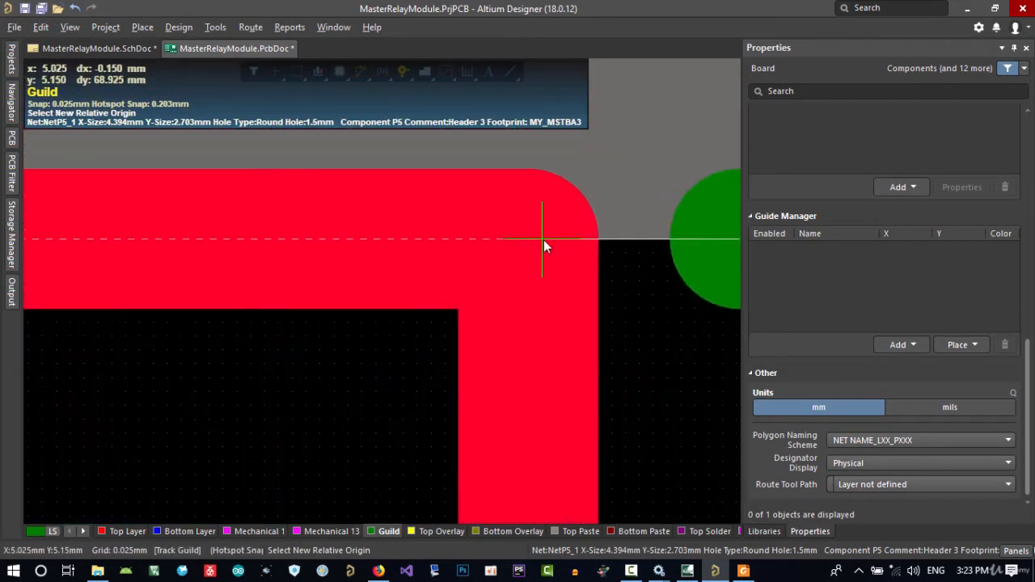
{"action": "left_click", "coordinate": [548, 238]}
{"action": "left_click", "coordinate": [552, 307]}
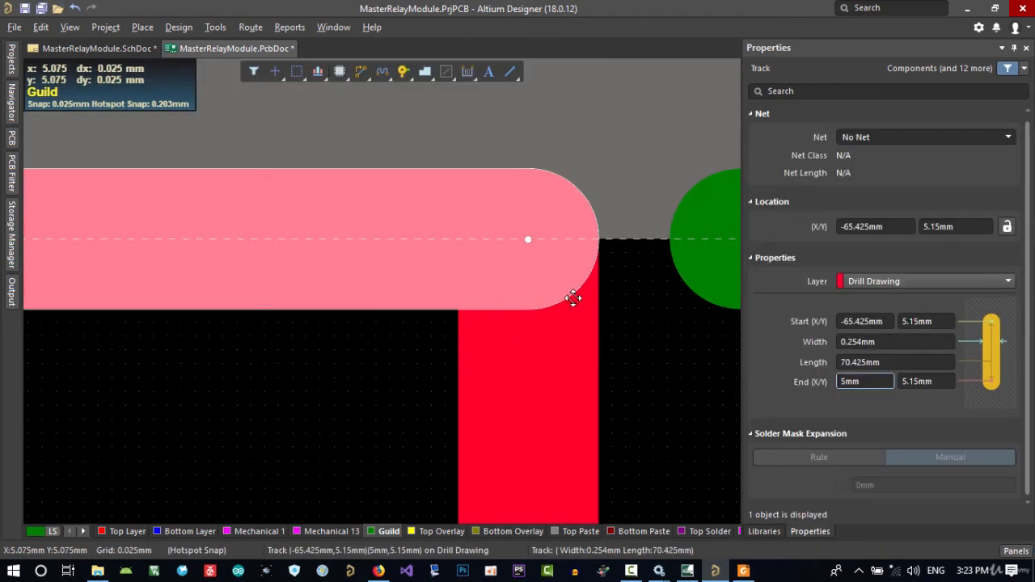
{"action": "left_click", "coordinate": [637, 301]}
{"action": "left_click", "coordinate": [586, 334]}
Redefine the board shape from the closed loop of outline tracks, starting the selection at the moved vertical track
{"action": "scroll", "coordinate": [623, 338], "scroll_direction": "down", "scroll_amount": 4, "text": "ctrl"}
{"action": "right_click_drag", "start_coordinate": [657, 351], "coordinate": [573, 352]}
{"action": "left_click", "coordinate": [621, 350]}
{"action": "left_click", "coordinate": [559, 380]}
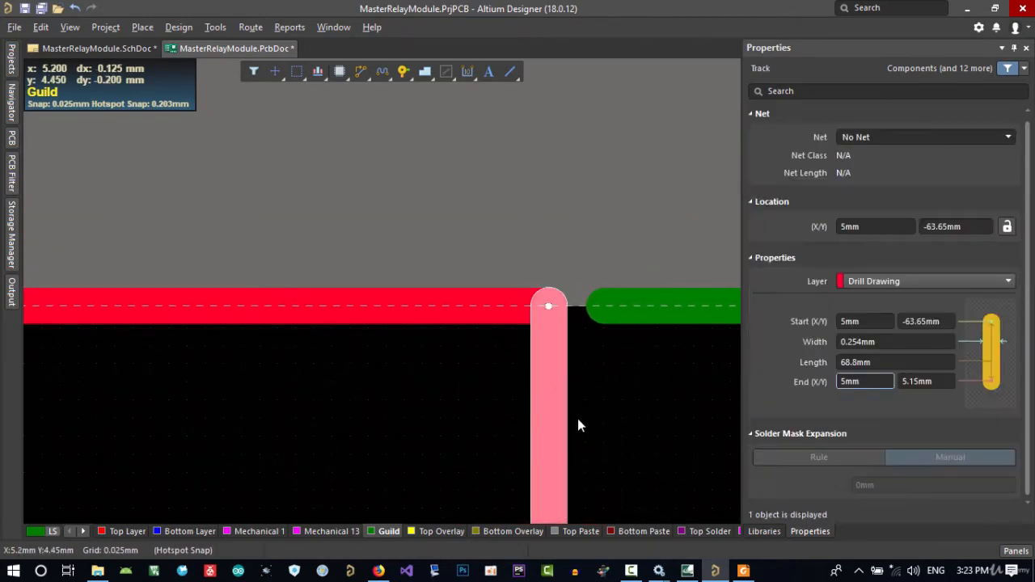
{"action": "scroll", "coordinate": [578, 422], "scroll_direction": "down", "scroll_amount": 8, "text": "ctrl"}
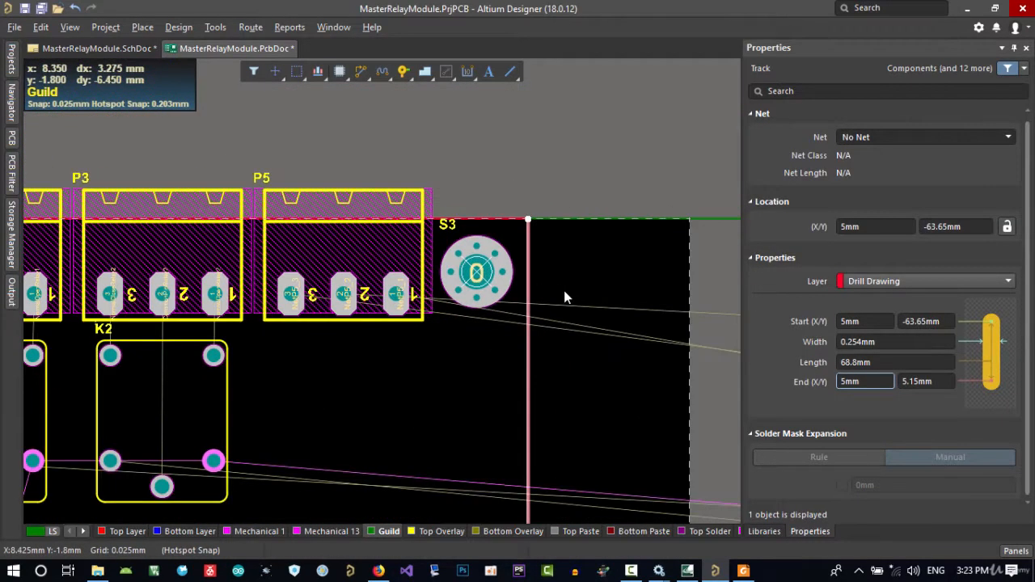
{"action": "key", "text": "Tab"}
{"action": "scroll", "coordinate": [547, 352], "scroll_direction": "down", "scroll_amount": 4, "text": "ctrl"}
{"action": "right_click_drag", "start_coordinate": [488, 413], "coordinate": [552, 223]}
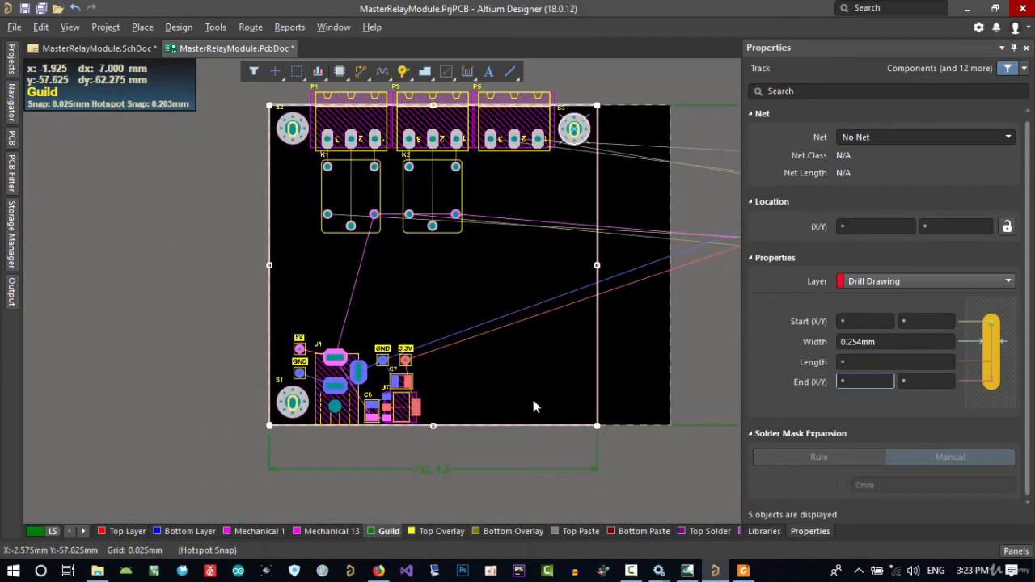
{"action": "left_click", "coordinate": [217, 28]}
{"action": "mouse_move", "coordinate": [218, 127]}
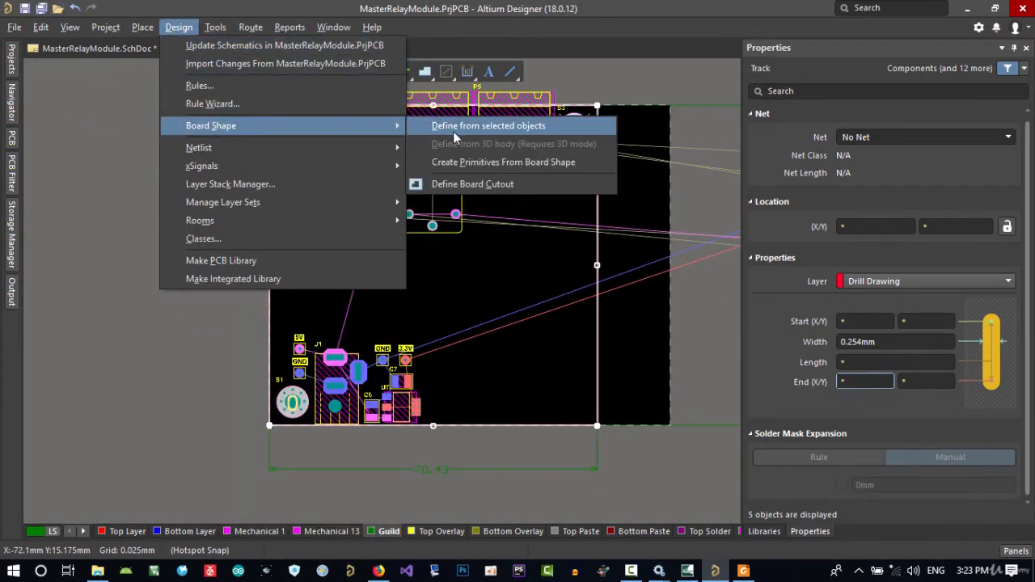
{"action": "left_click", "coordinate": [469, 128]}
Set a new relative origin at the upper-right corner of the board outline
{"action": "right_click_drag", "start_coordinate": [632, 177], "coordinate": [594, 215]}
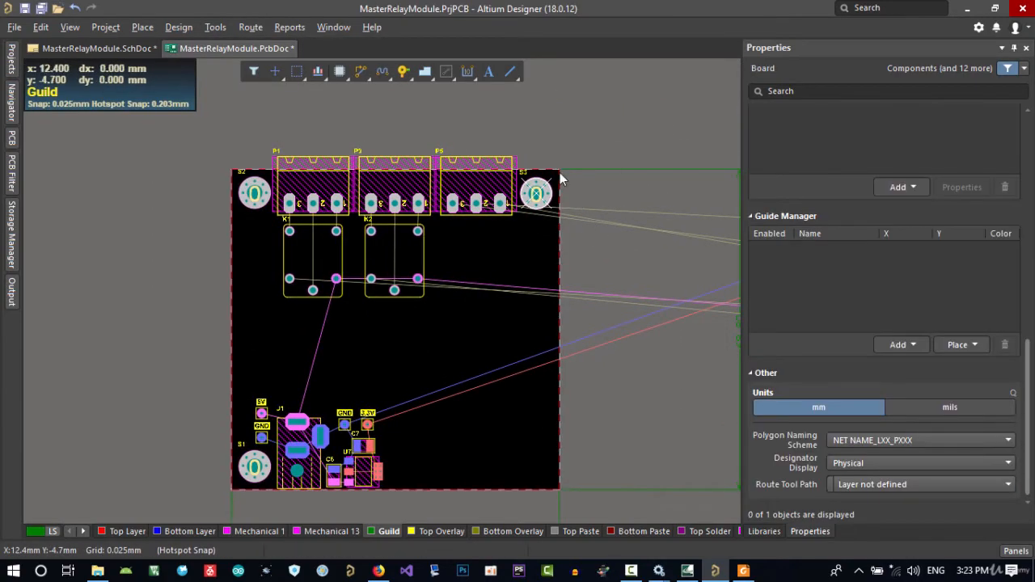
{"action": "scroll", "coordinate": [562, 179], "scroll_direction": "up", "scroll_amount": 8, "text": "ctrl"}
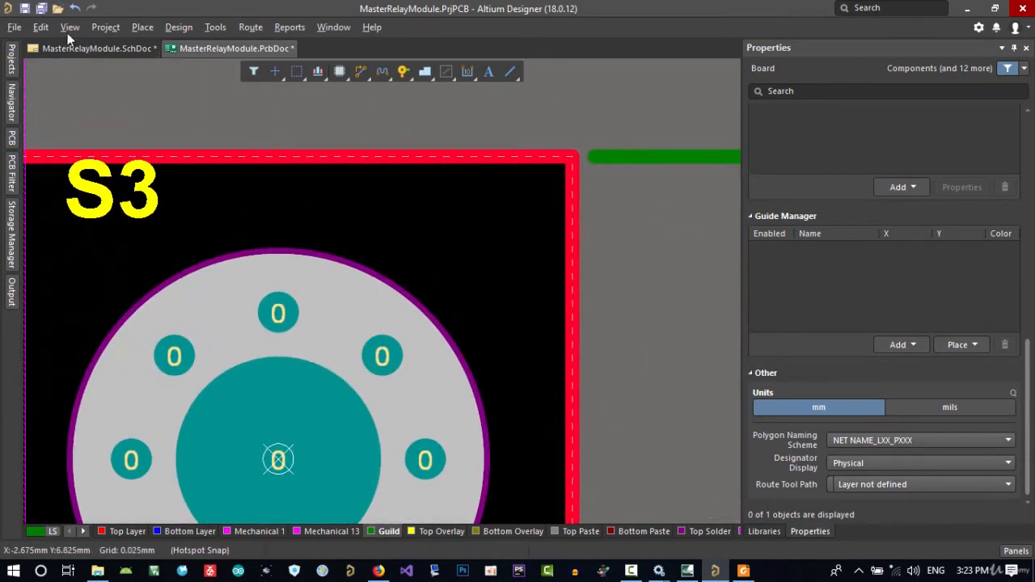
{"action": "left_click", "coordinate": [46, 28]}
{"action": "mouse_move", "coordinate": [187, 312]}
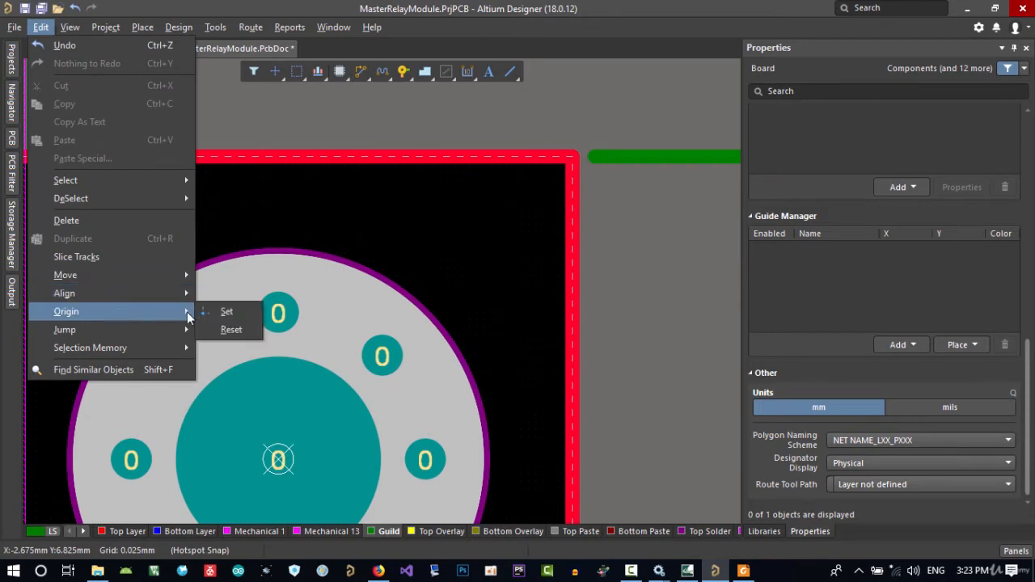
{"action": "left_click", "coordinate": [227, 311]}
{"action": "left_click", "coordinate": [574, 158]}
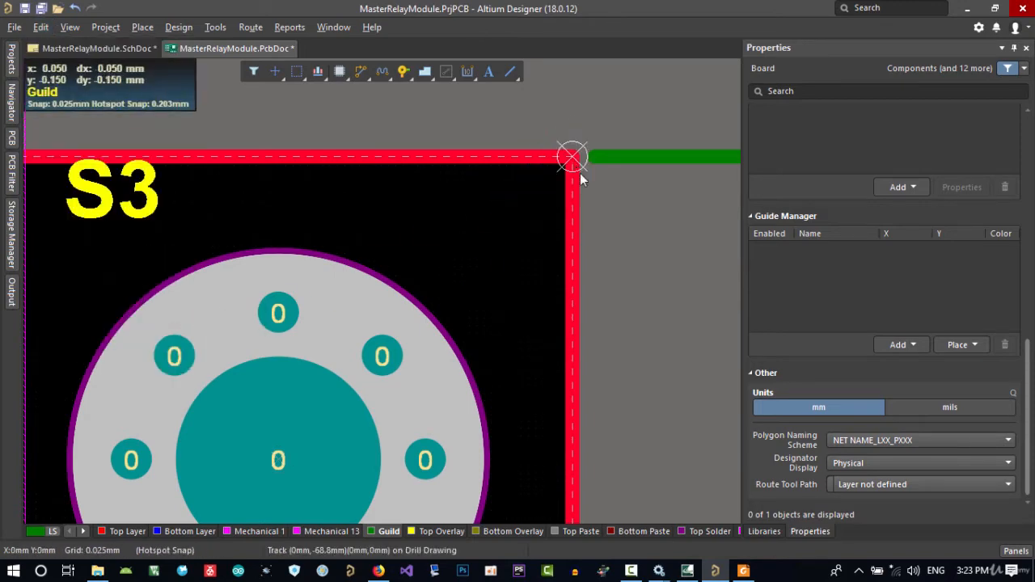
Set the Y location of mounting screw S3 to -5 mm from the board corner origin
{"action": "right_click_drag", "start_coordinate": [594, 304], "coordinate": [565, 239]}
{"action": "left_click", "coordinate": [408, 225]}
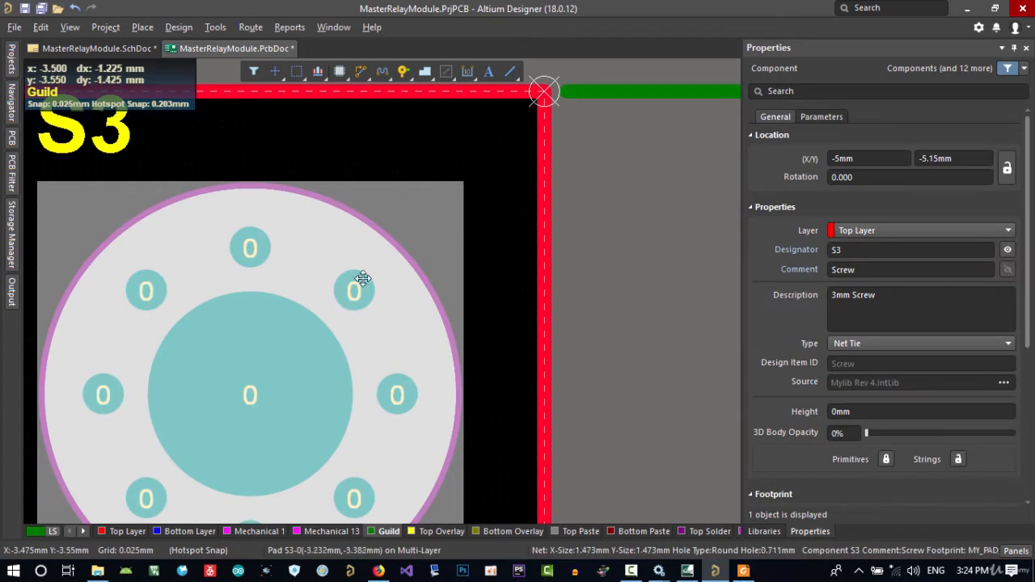
{"action": "scroll", "coordinate": [358, 282], "scroll_direction": "down", "scroll_amount": 2, "text": "ctrl"}
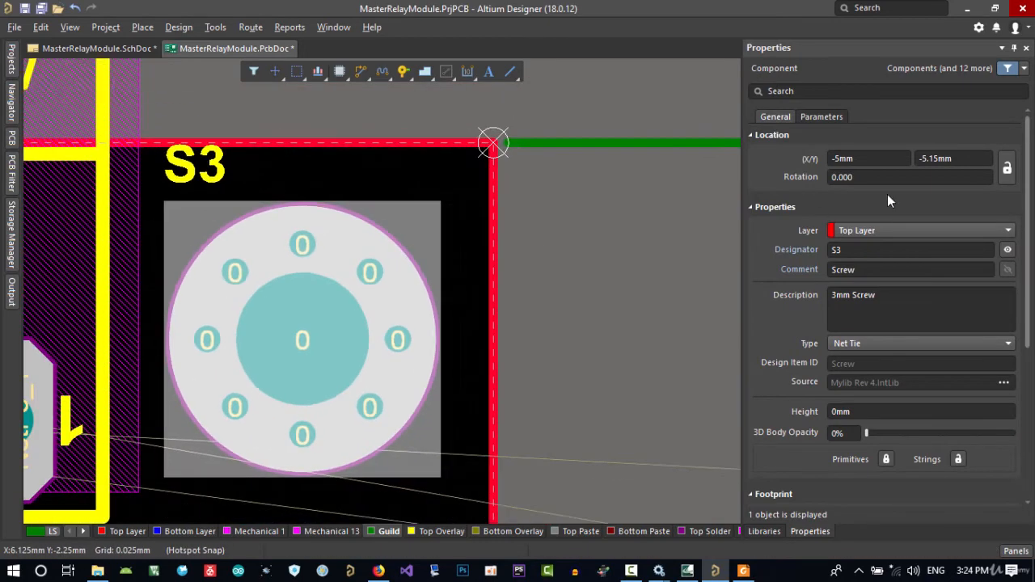
{"action": "left_click", "coordinate": [944, 156]}
{"action": "type", "text": "-5"}
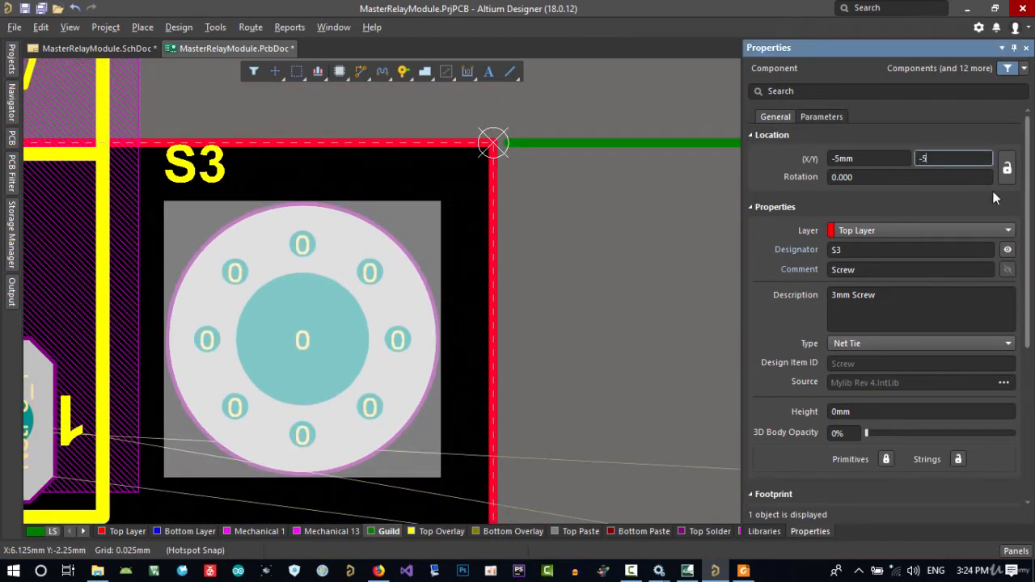
{"action": "key", "text": "Return"}
{"action": "left_click", "coordinate": [579, 218]}
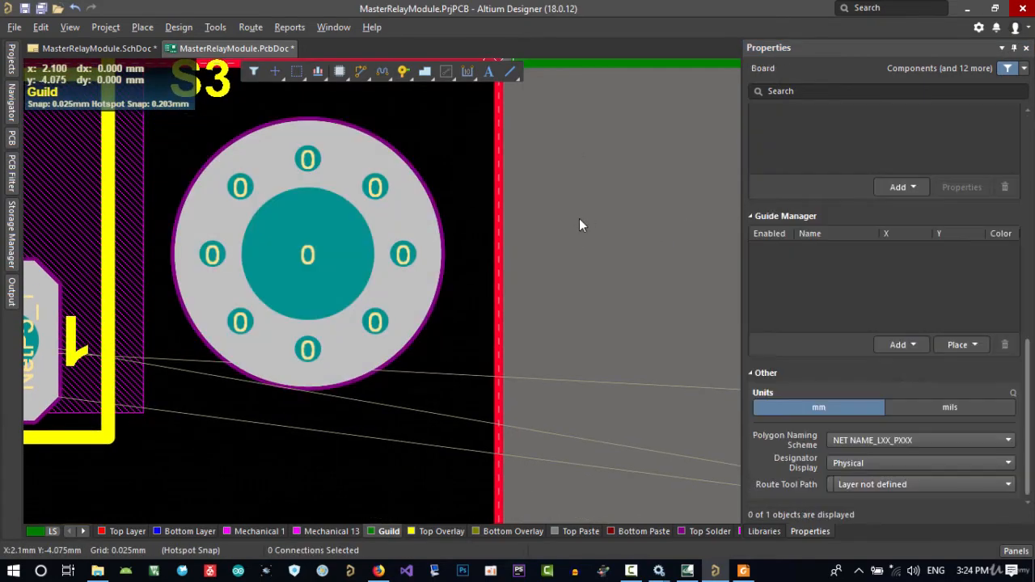
Lock the positions of mounting screws S2 and S3 at the board's two upper corners
{"action": "scroll", "coordinate": [576, 222], "scroll_direction": "down", "scroll_amount": 3, "text": "ctrl"}
{"action": "right_click_drag", "start_coordinate": [571, 226], "coordinate": [569, 191]}
{"action": "right_click_drag", "start_coordinate": [181, 391], "coordinate": [224, 286]}
{"action": "right_click_drag", "start_coordinate": [462, 237], "coordinate": [467, 255]}
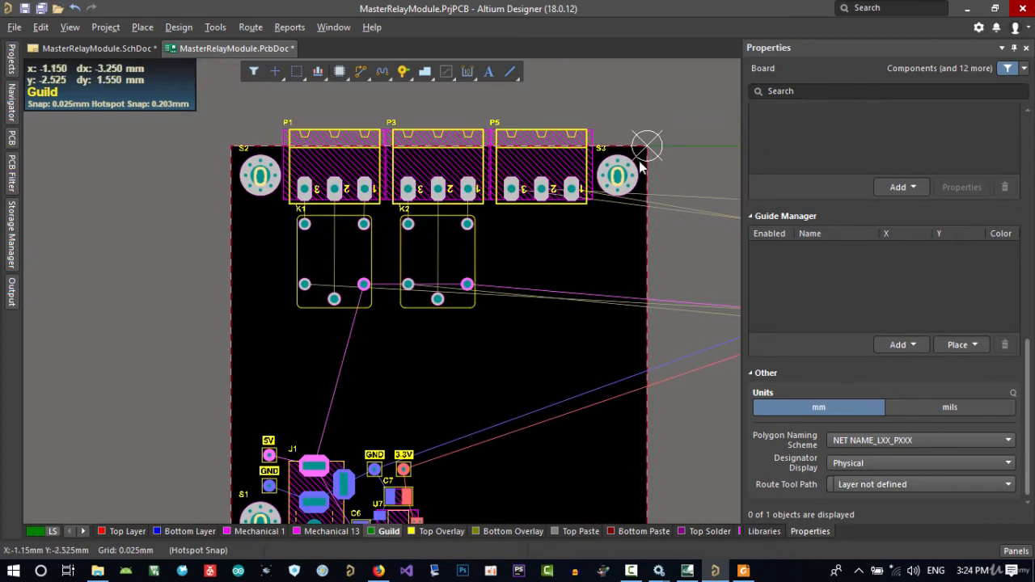
{"action": "left_click", "coordinate": [641, 166]}
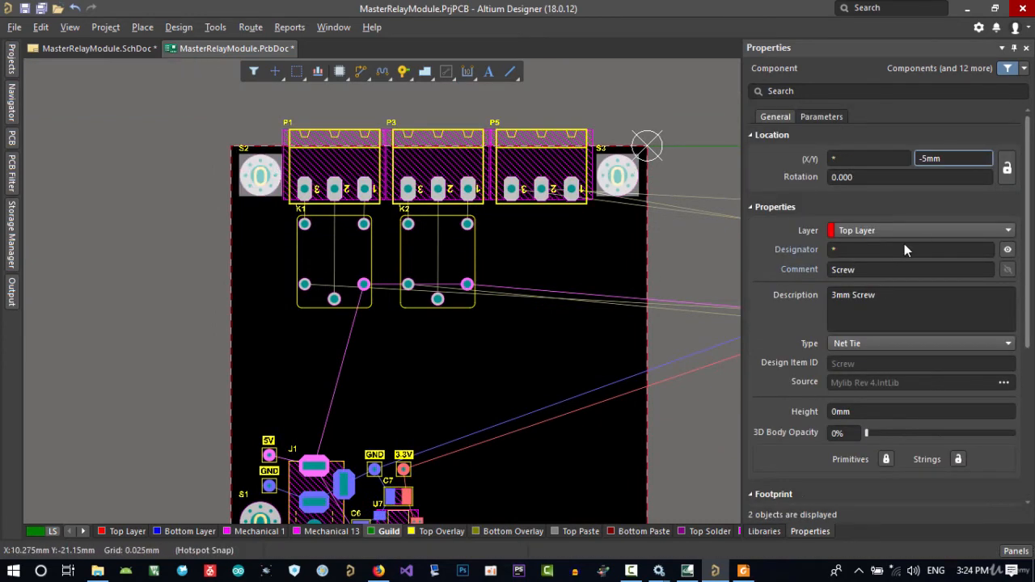
{"action": "left_click", "coordinate": [1009, 178]}
{"action": "right_click_drag", "start_coordinate": [719, 260], "coordinate": [679, 262]}
{"action": "left_click", "coordinate": [680, 231]}
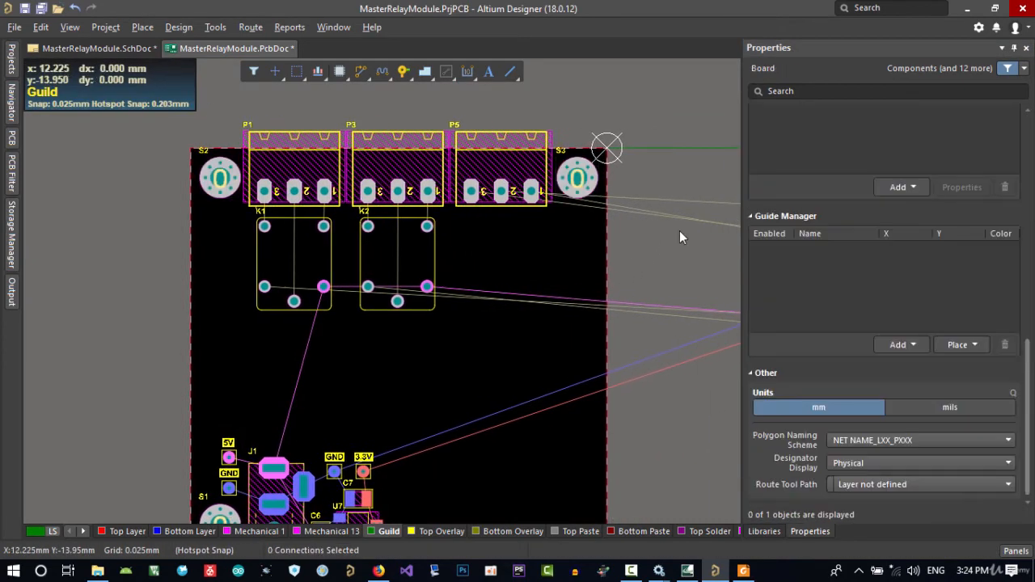
Move mounting screw S4 inside the board's lower-right corner, to about X -7.9 mm, Y -60.75 mm
{"action": "right_click_drag", "start_coordinate": [655, 338], "coordinate": [627, 260]}
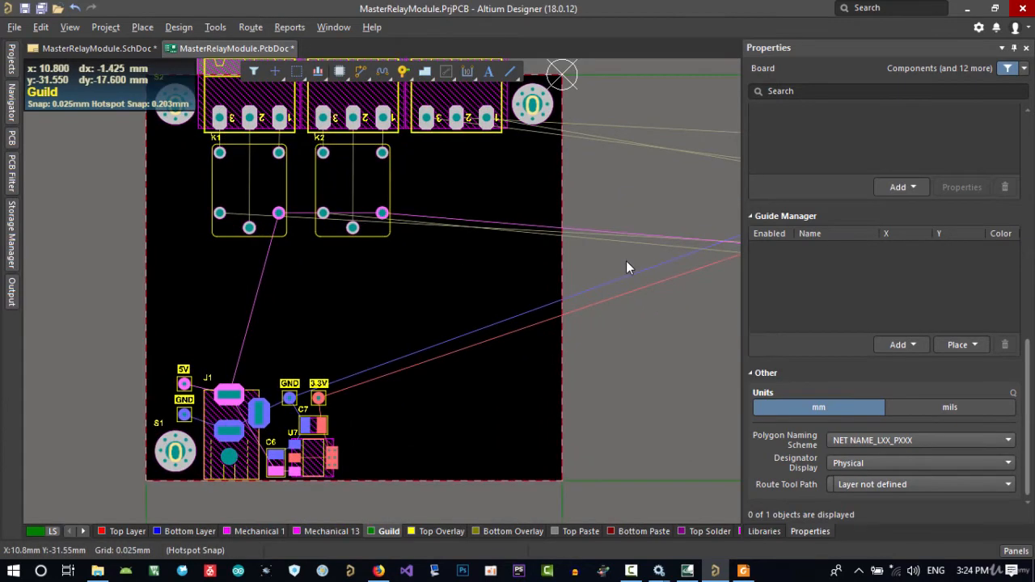
{"action": "scroll", "coordinate": [339, 344], "scroll_direction": "down", "scroll_amount": 3, "text": "ctrl"}
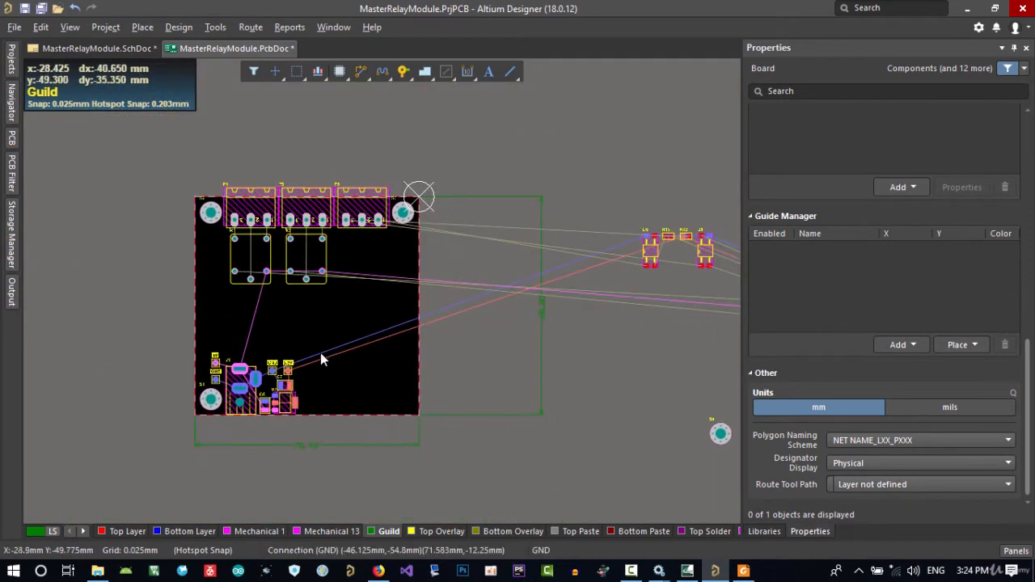
{"action": "right_click_drag", "start_coordinate": [377, 307], "coordinate": [402, 338]}
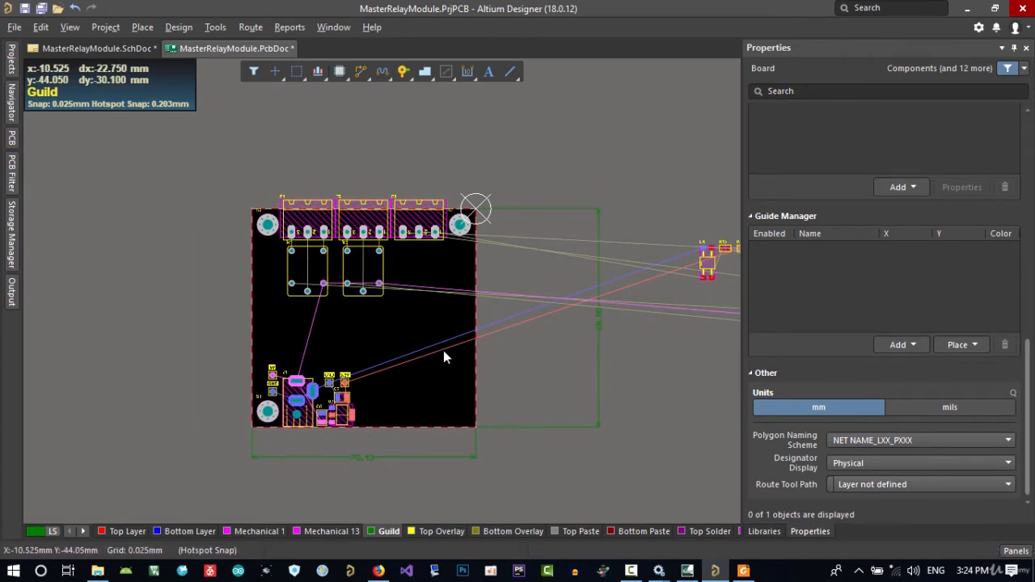
{"action": "right_click_drag", "start_coordinate": [444, 350], "coordinate": [342, 311]}
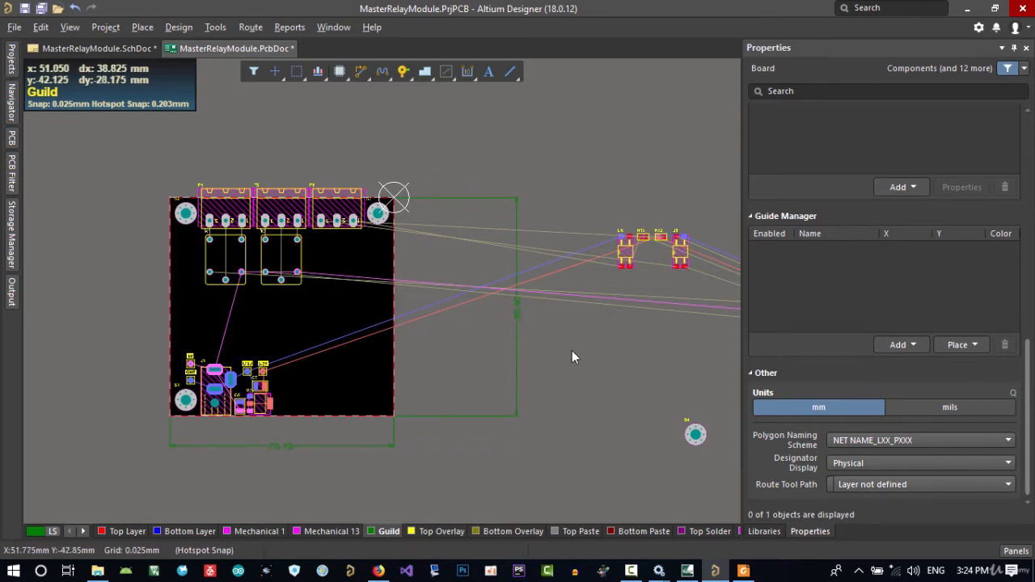
{"action": "right_click_drag", "start_coordinate": [574, 364], "coordinate": [515, 350]}
{"action": "left_click_drag", "start_coordinate": [635, 419], "coordinate": [311, 382]}
{"action": "scroll", "coordinate": [302, 377], "scroll_direction": "up", "scroll_amount": 4, "text": "ctrl"}
{"action": "right_click_drag", "start_coordinate": [356, 394], "coordinate": [350, 426]}
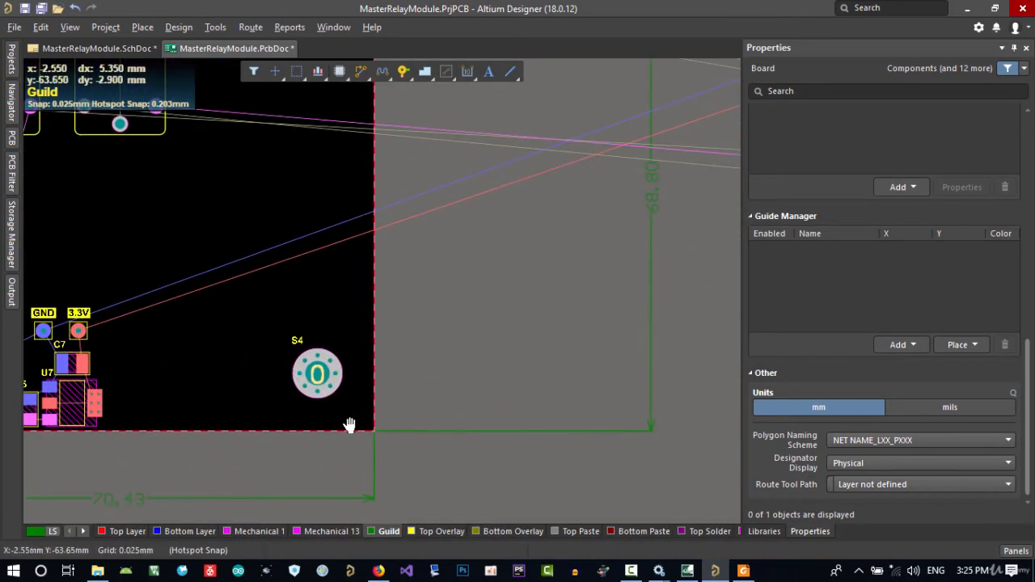
Lock the position of the main pad of mounting screw S3
{"action": "scroll", "coordinate": [340, 423], "scroll_direction": "down", "scroll_amount": 3, "text": "ctrl"}
{"action": "left_click", "coordinate": [318, 420]}
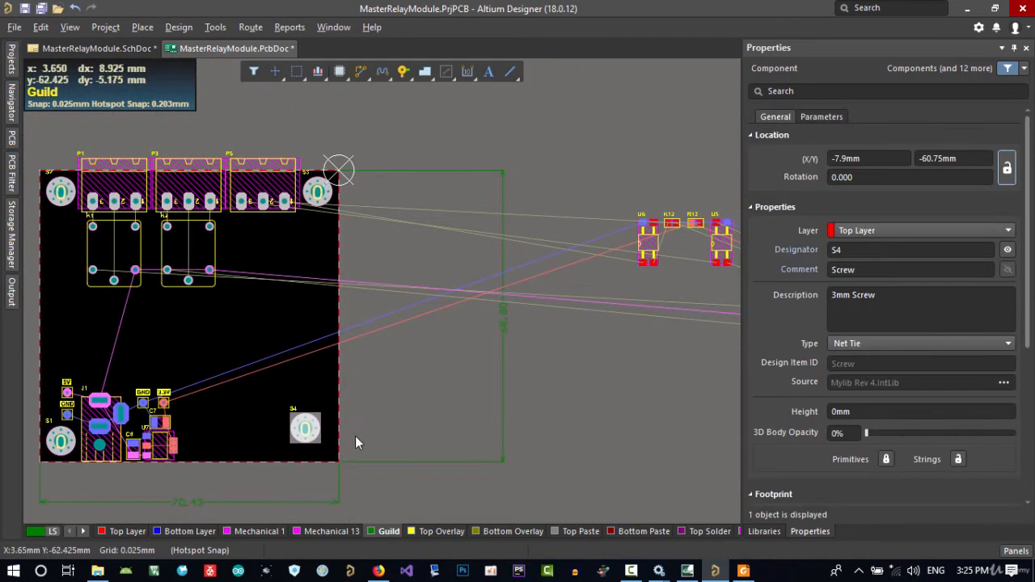
{"action": "left_click", "coordinate": [327, 206], "text": "shift"}
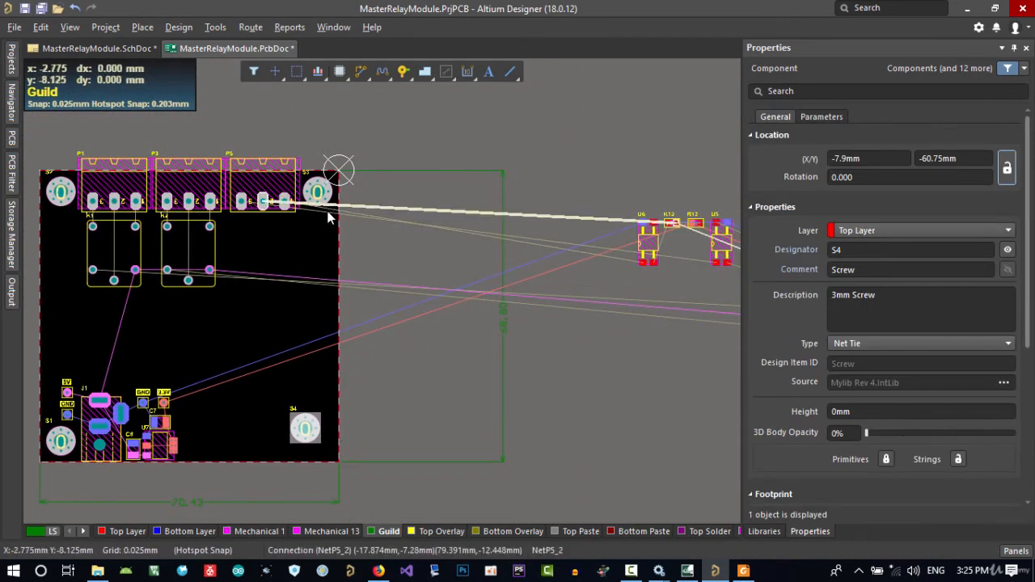
{"action": "left_click", "coordinate": [330, 199], "text": "shift"}
{"action": "scroll", "coordinate": [322, 227], "scroll_direction": "up", "scroll_amount": 3, "text": "ctrl"}
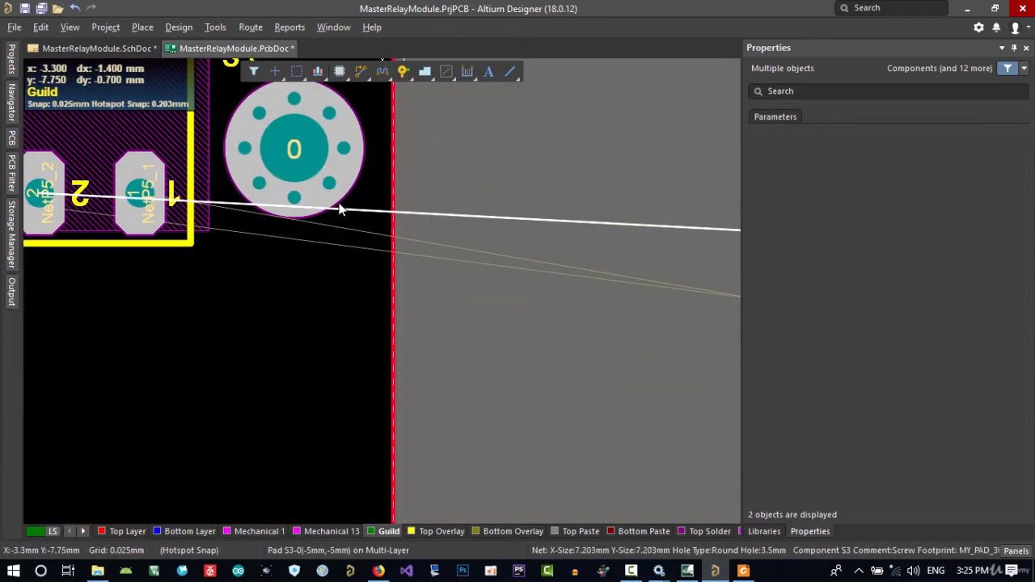
{"action": "left_click", "coordinate": [357, 194]}
{"action": "scroll", "coordinate": [357, 193], "scroll_direction": "up", "scroll_amount": 2}
{"action": "left_click", "coordinate": [336, 173]}
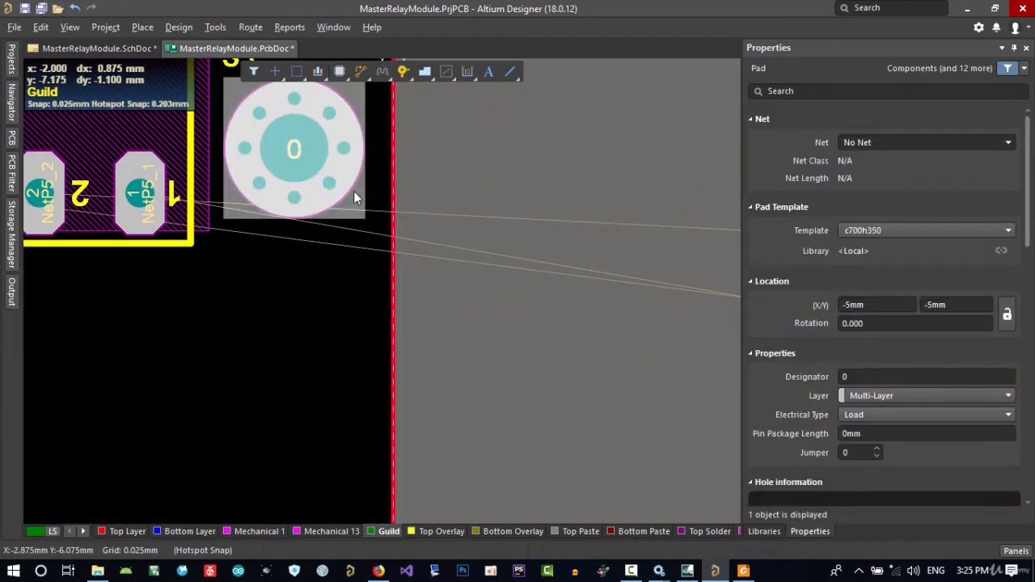
{"action": "scroll", "coordinate": [354, 191], "scroll_direction": "down", "scroll_amount": 4, "text": "ctrl"}
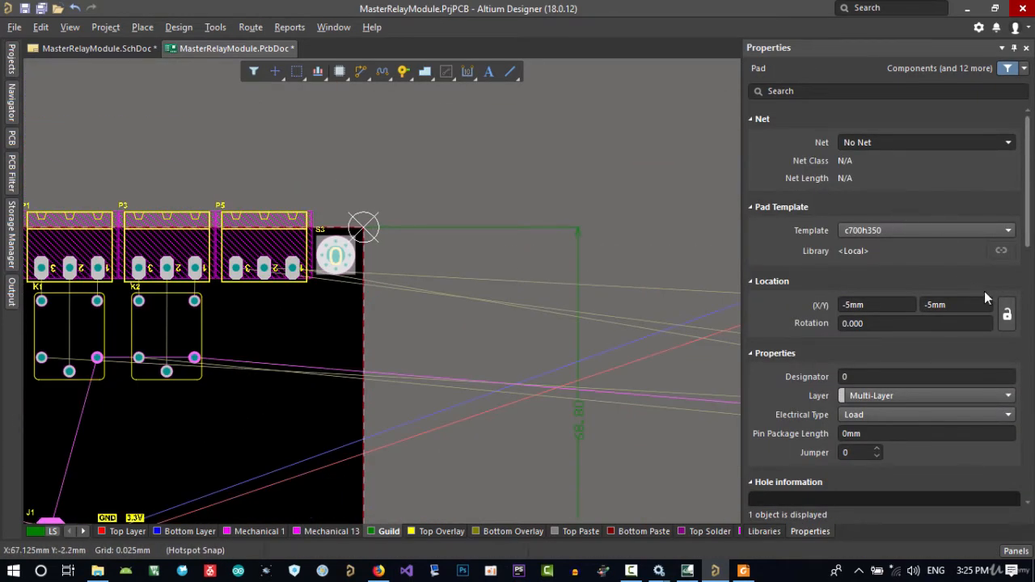
{"action": "left_click", "coordinate": [1007, 314]}
Unlock the position of mounting screw S1 in the board's lower-left corner
{"action": "right_click_drag", "start_coordinate": [541, 427], "coordinate": [663, 215]}
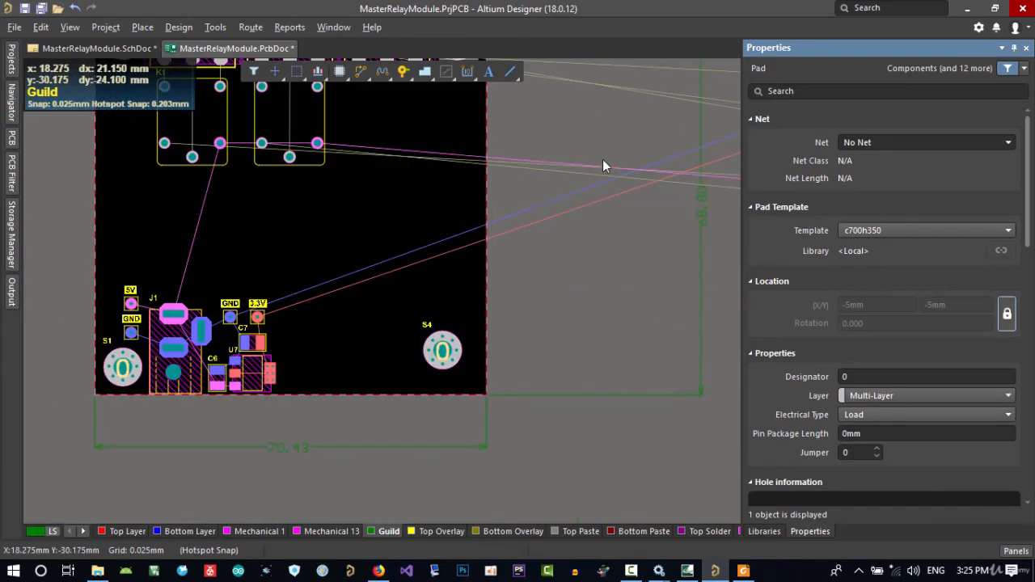
{"action": "left_click", "coordinate": [142, 352]}
{"action": "left_click_drag", "start_coordinate": [149, 345], "coordinate": [125, 367]}
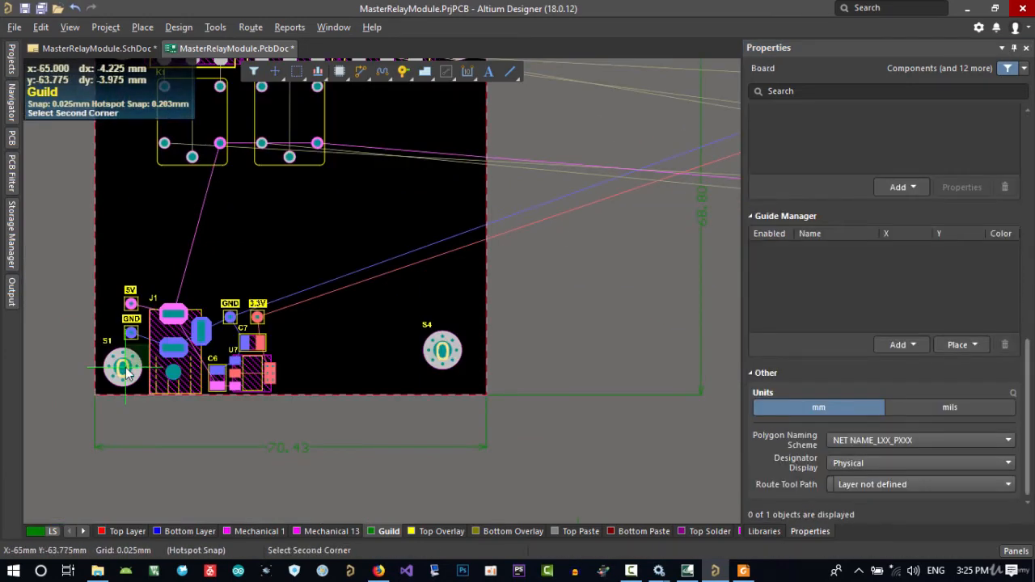
{"action": "left_click", "coordinate": [125, 368]}
{"action": "left_click", "coordinate": [1006, 170]}
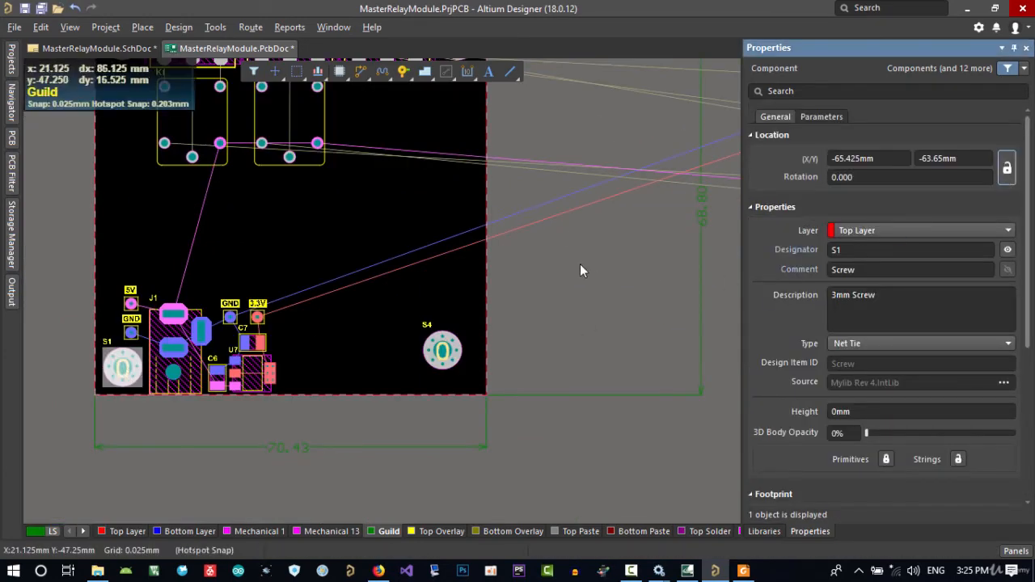
Try to right-align mounting screw S4 with mounting screw S3 in the board's upper-right corner
{"action": "right_click_drag", "start_coordinate": [580, 264], "coordinate": [523, 371]}
{"action": "left_click", "coordinate": [523, 371]}
{"action": "left_click", "coordinate": [411, 156]}
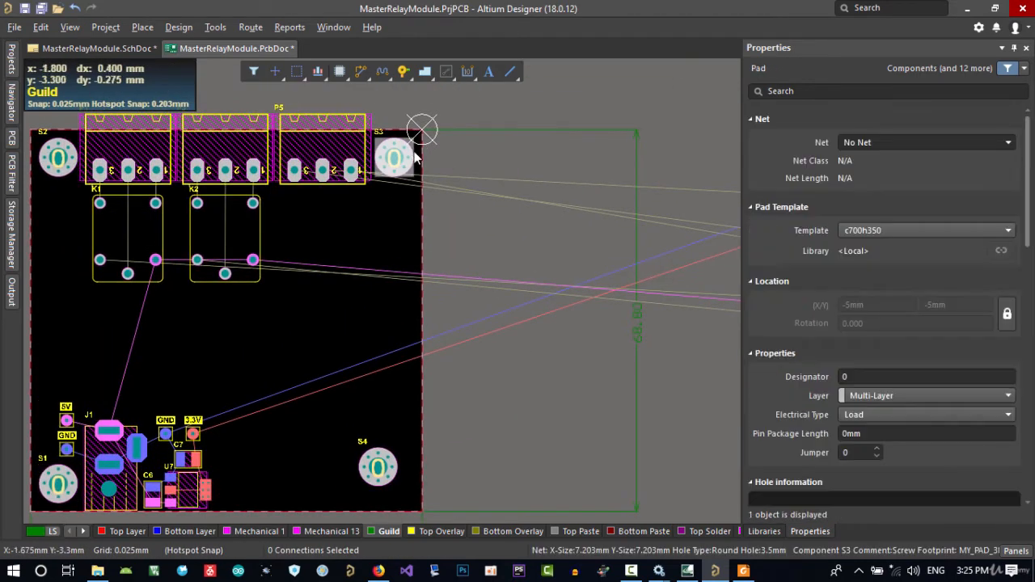
{"action": "left_click", "coordinate": [391, 453], "text": "shift"}
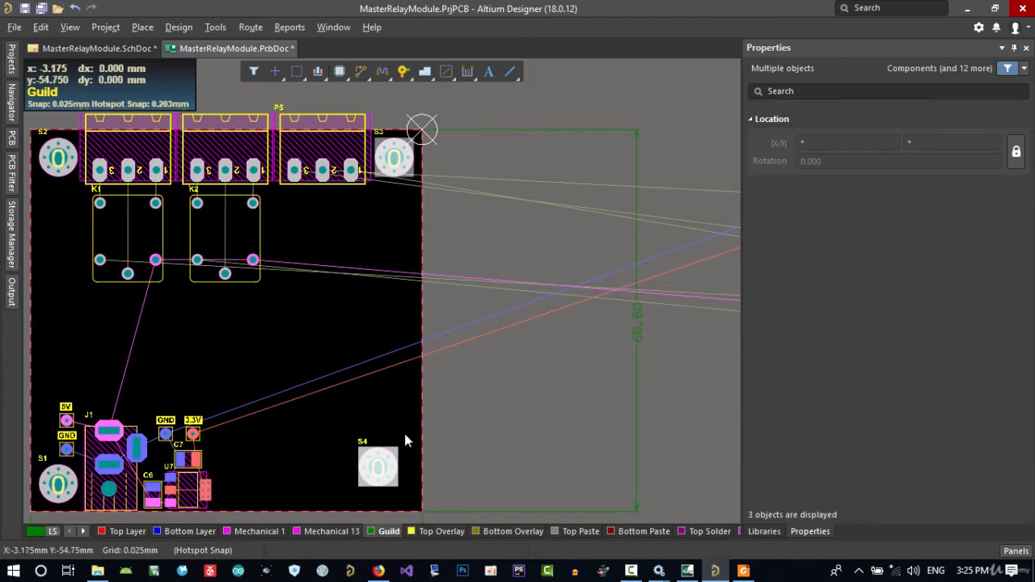
{"action": "left_click", "coordinate": [404, 433]}
{"action": "left_click", "coordinate": [395, 449]}
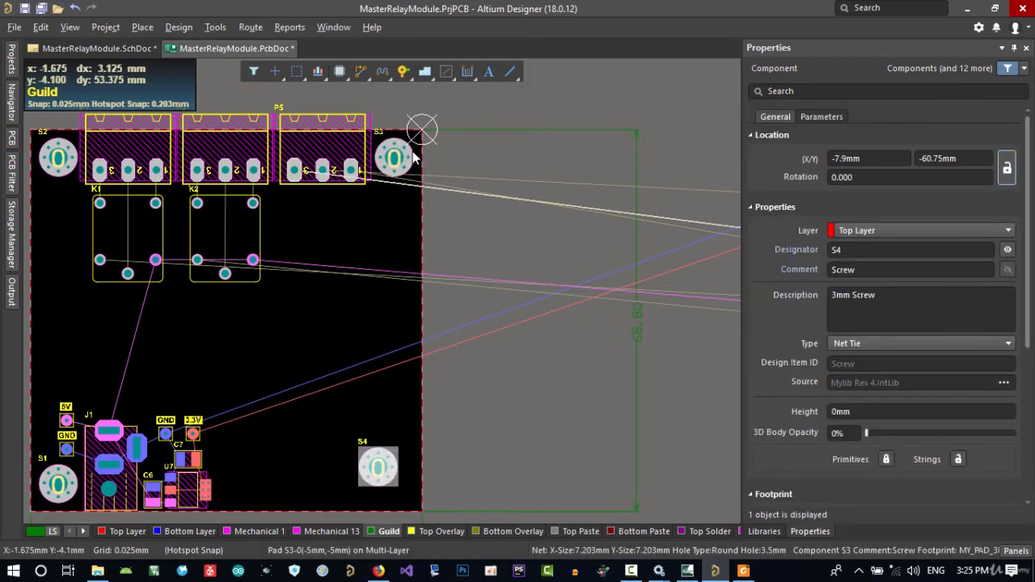
{"action": "left_click", "coordinate": [419, 200], "text": "shift"}
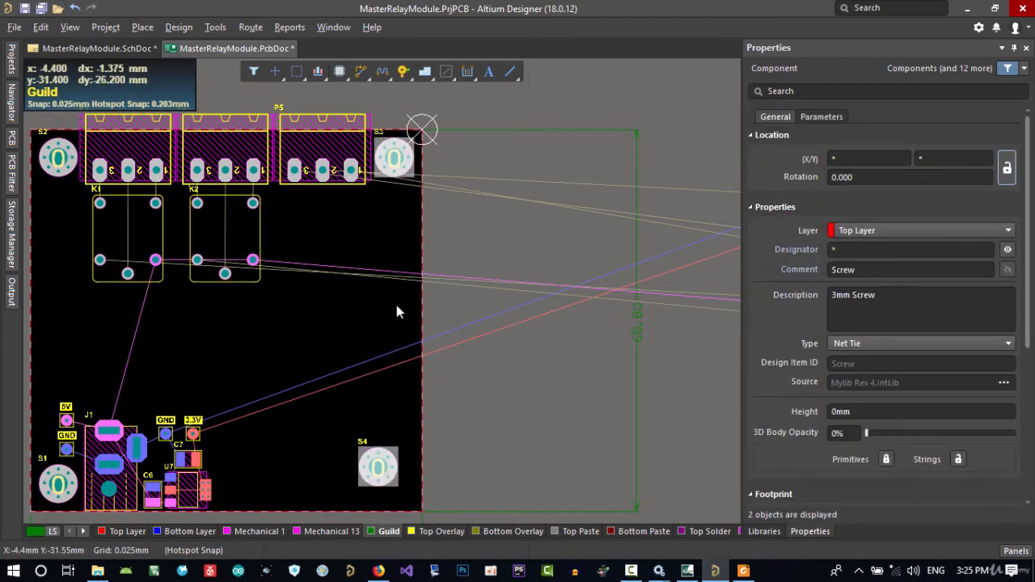
{"action": "key", "text": "a"}
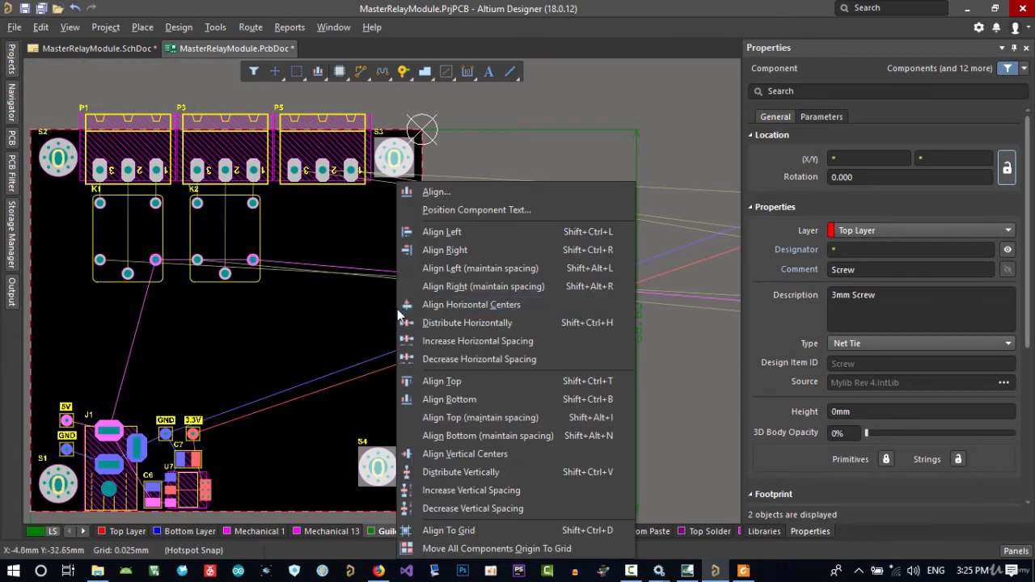
{"action": "left_click", "coordinate": [451, 252]}
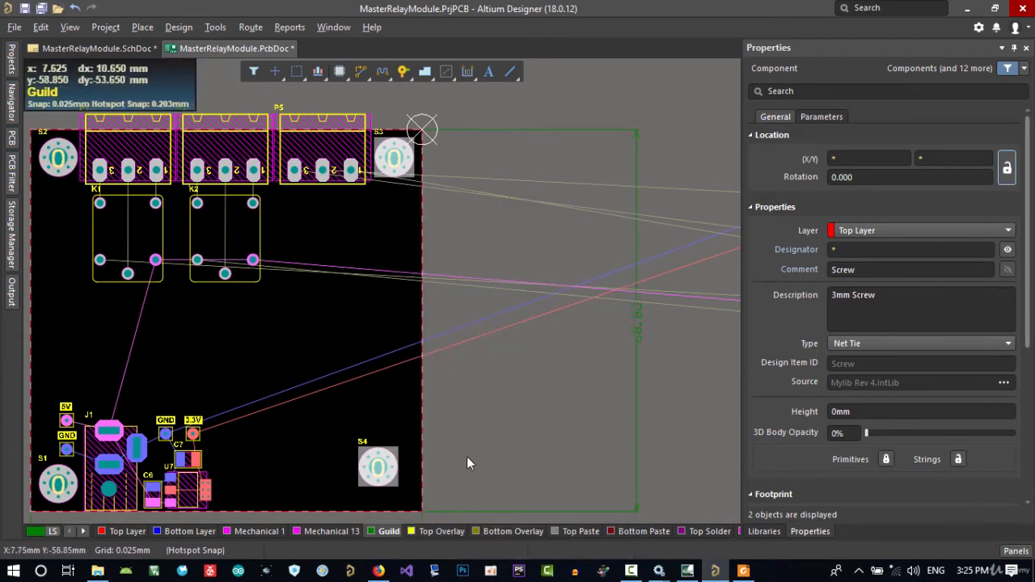
Retry the right alignment of screws S3 and S4, reselecting both screws between attempts
{"action": "right_click_drag", "start_coordinate": [471, 463], "coordinate": [461, 401]}
{"action": "right_click_drag", "start_coordinate": [370, 282], "coordinate": [373, 366]}
{"action": "key", "text": "a"}
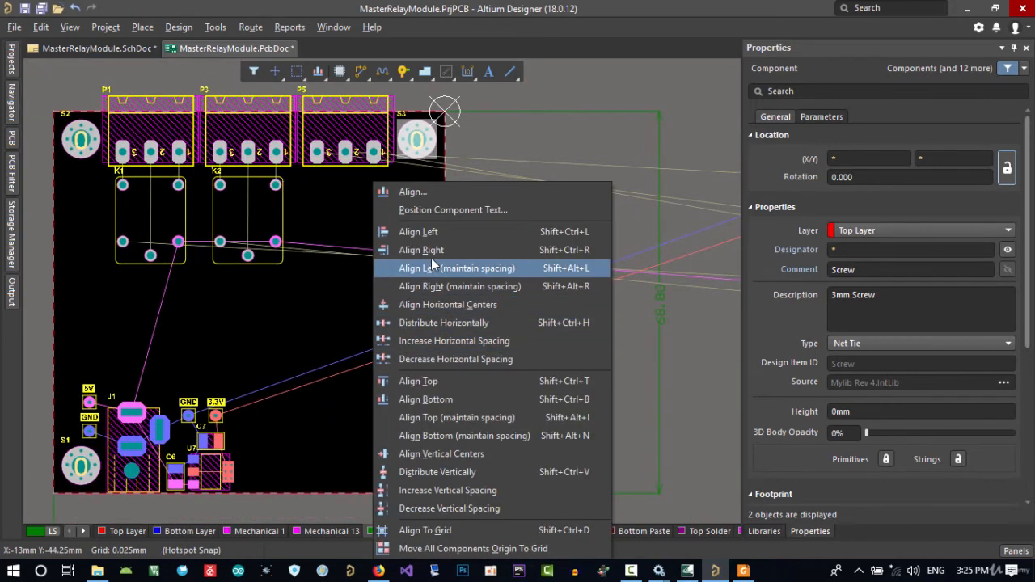
{"action": "left_click", "coordinate": [435, 251]}
{"action": "left_click", "coordinate": [411, 348]}
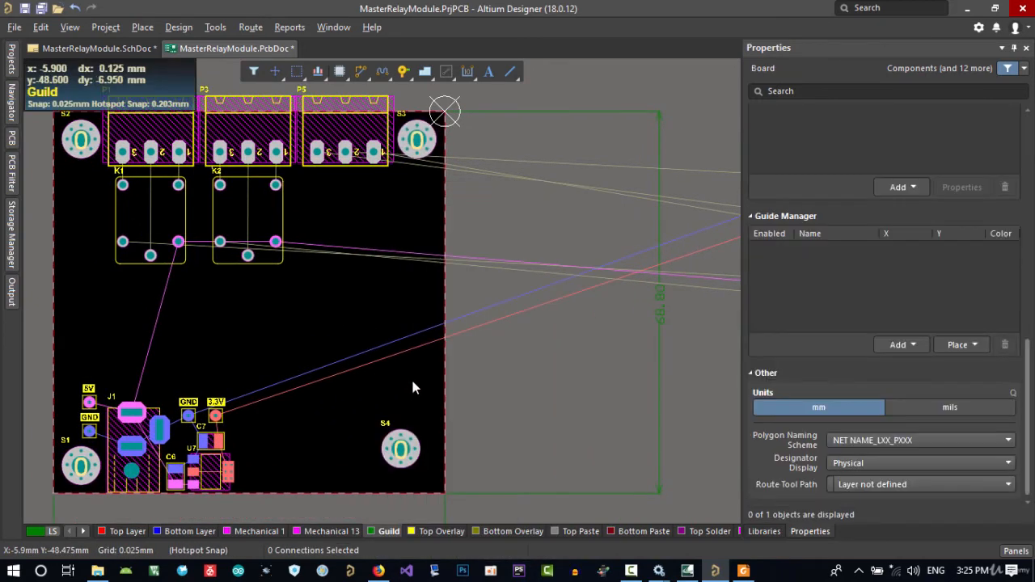
{"action": "left_click", "coordinate": [417, 427]}
{"action": "left_click_drag", "start_coordinate": [431, 172], "coordinate": [427, 162]}
{"action": "key", "text": "a"}
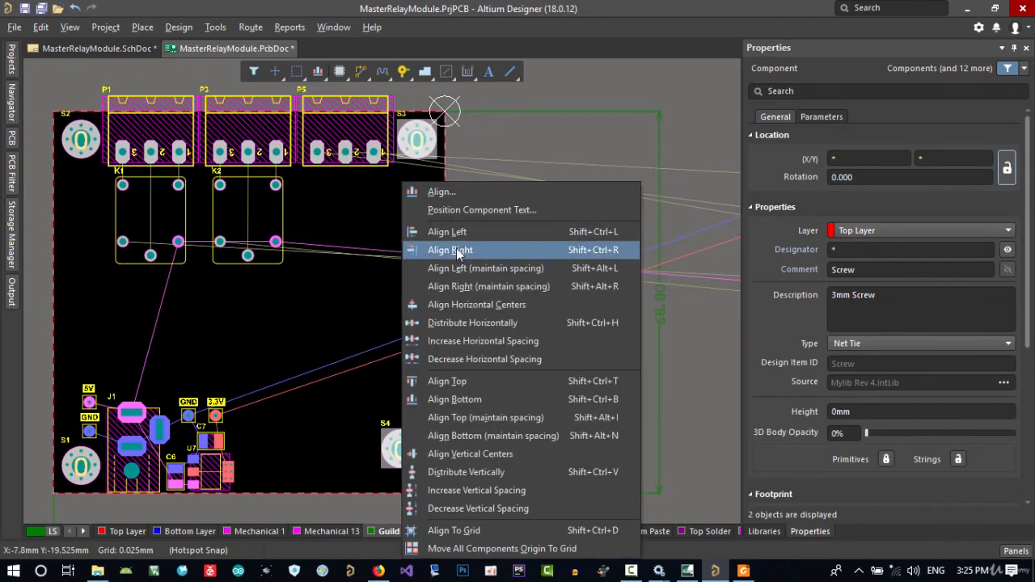
{"action": "left_click", "coordinate": [457, 251]}
{"action": "left_click", "coordinate": [460, 414]}
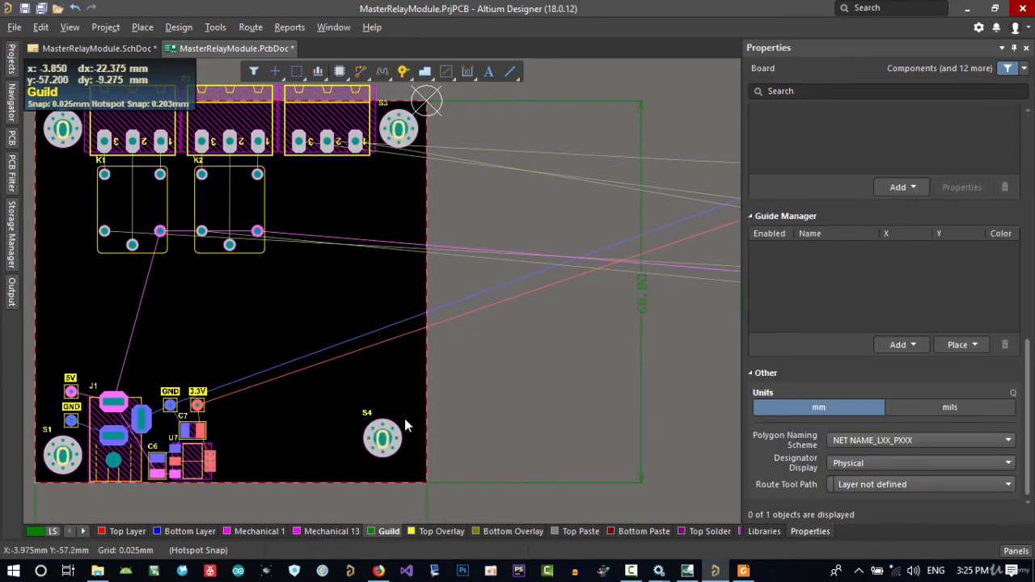
Try to align the horizontal centers of mounting screws S3 and S4
{"action": "left_click", "coordinate": [402, 429]}
{"action": "left_click", "coordinate": [418, 146], "text": "shift"}
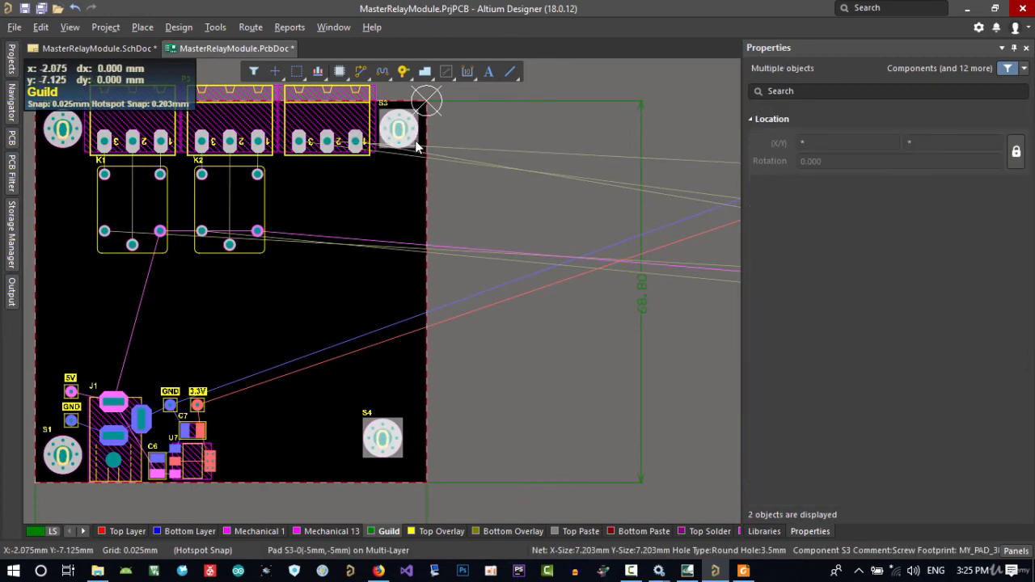
{"action": "key", "text": "a"}
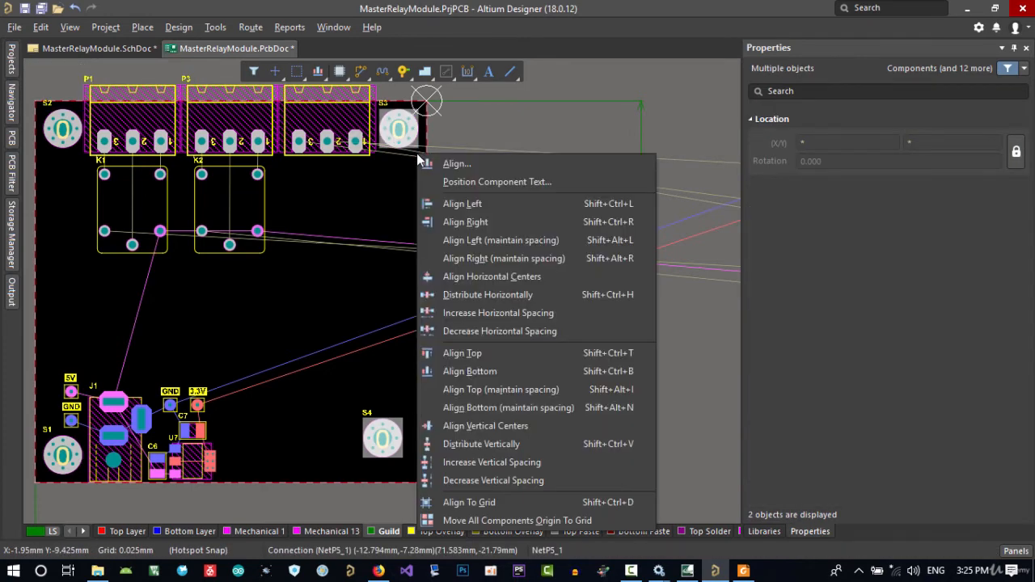
{"action": "left_click", "coordinate": [506, 276]}
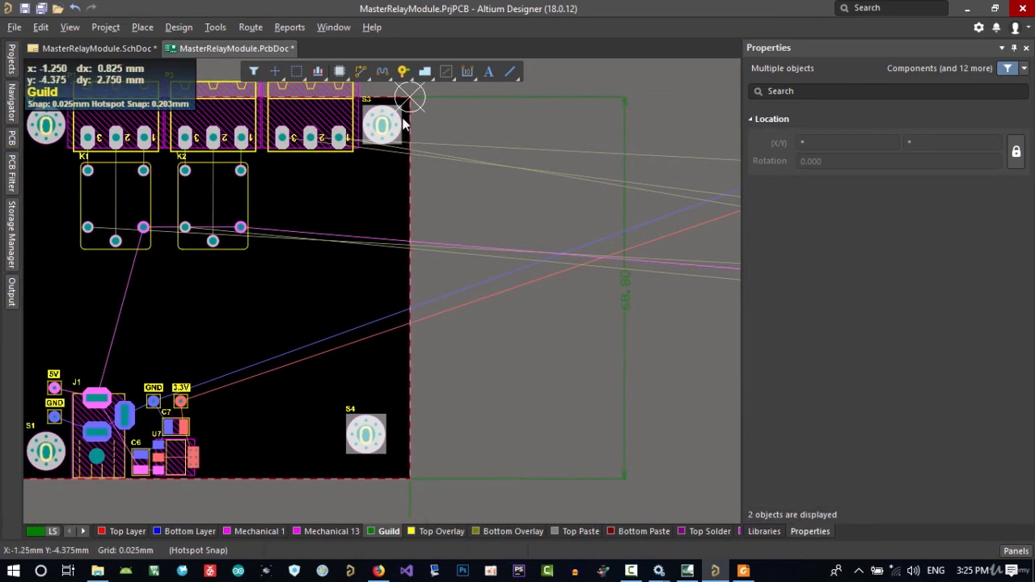
Unlock the position of mounting screw S3 in the board's upper-right corner
{"action": "left_click", "coordinate": [400, 117]}
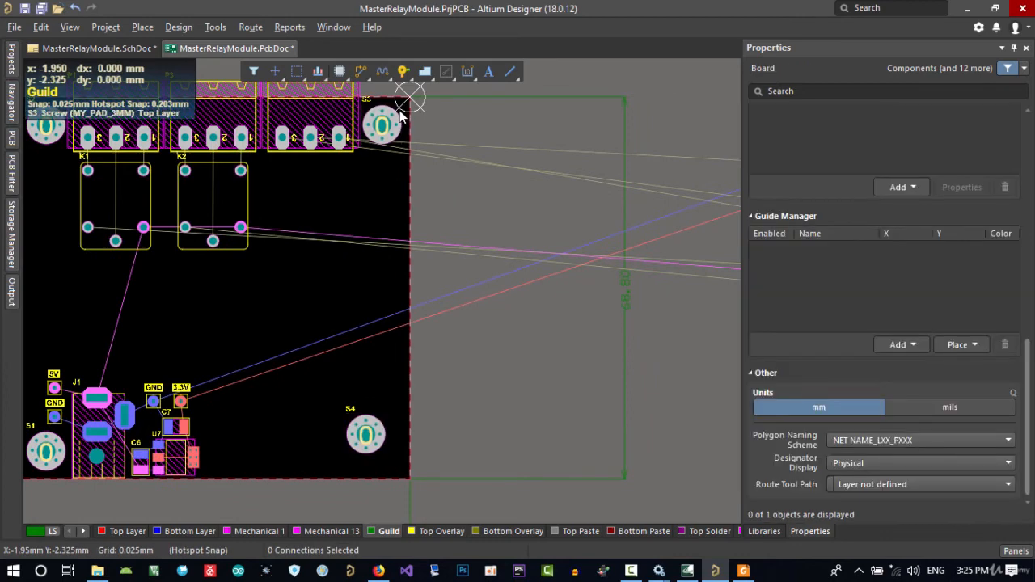
{"action": "left_click", "coordinate": [395, 114]}
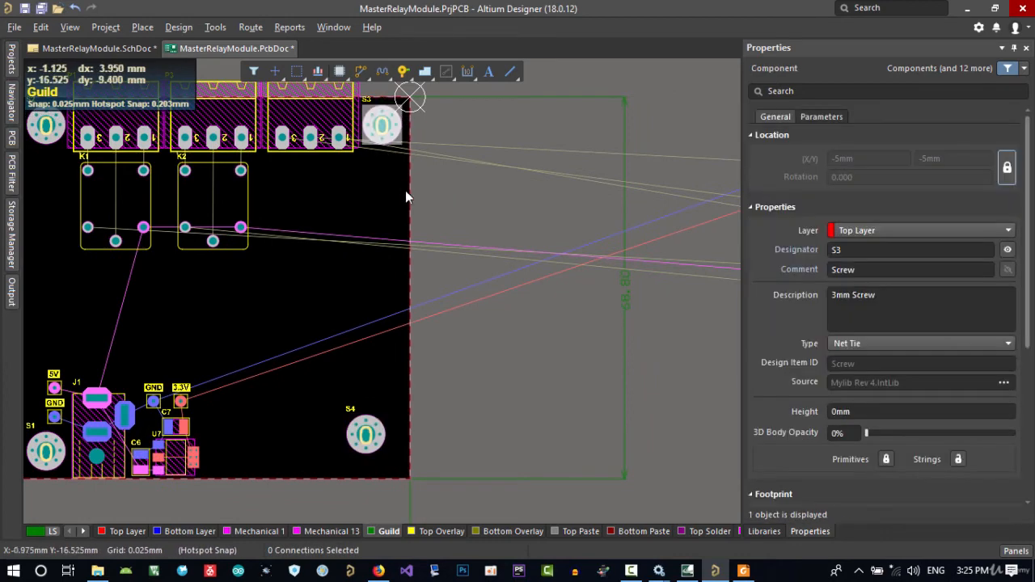
{"action": "left_click", "coordinate": [1006, 171]}
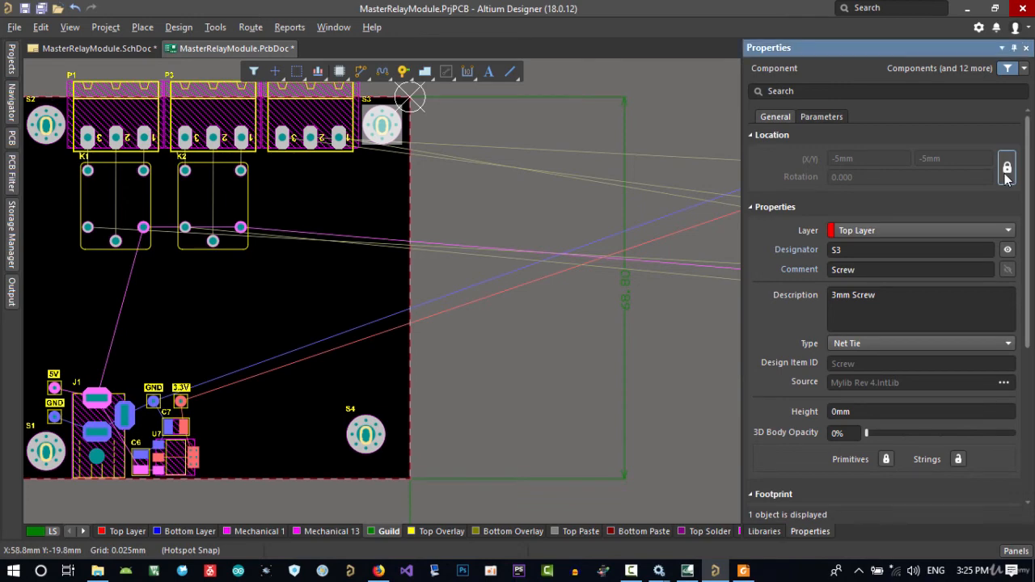
{"action": "left_click", "coordinate": [379, 216]}
Align the right edges of the unlocked mounting screws S3 and S4 on the board's right side
{"action": "left_click_drag", "start_coordinate": [393, 174], "coordinate": [371, 118]}
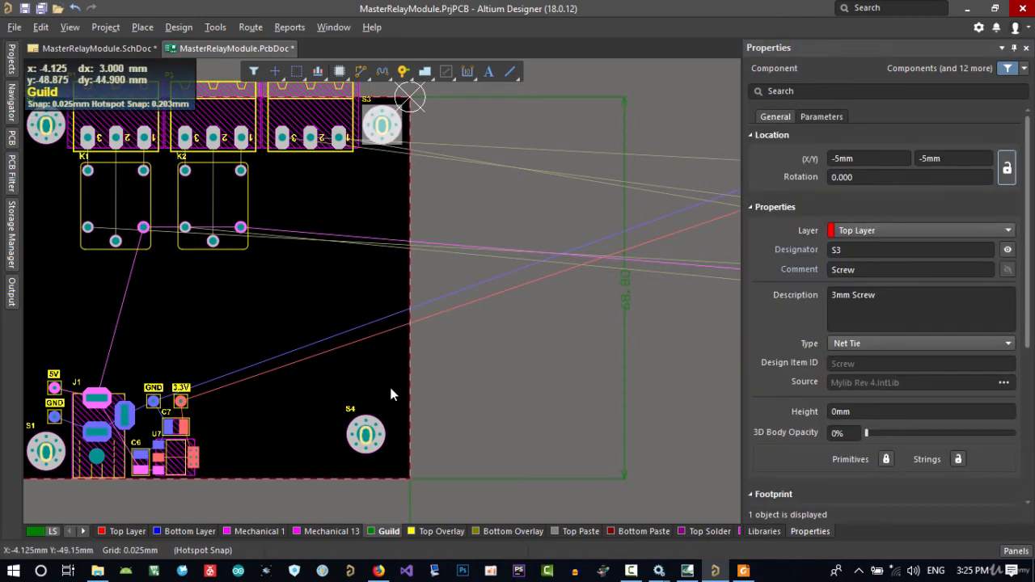
{"action": "left_click", "coordinate": [373, 434], "text": "shift"}
{"action": "key", "text": "a"}
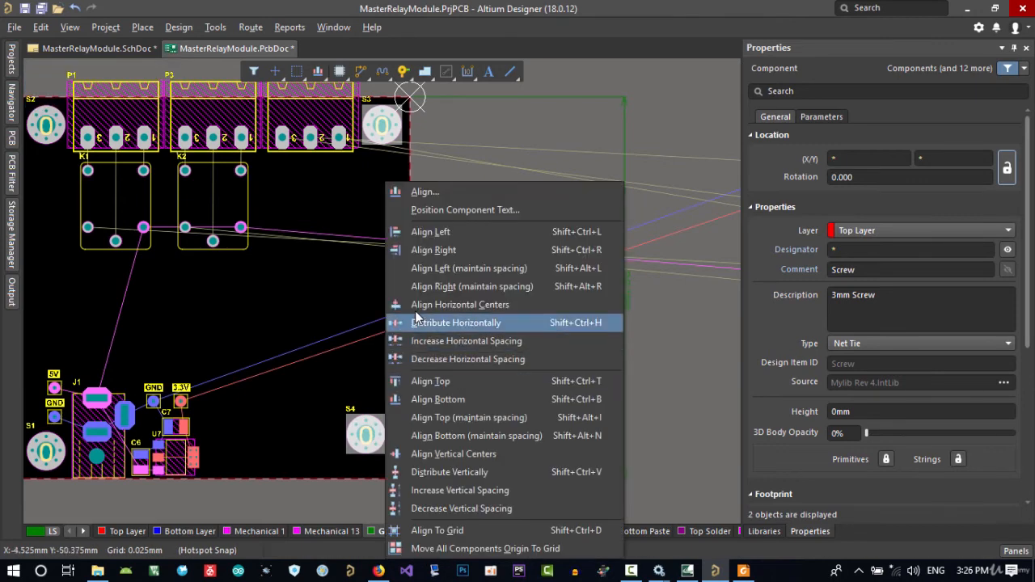
{"action": "left_click", "coordinate": [432, 250]}
{"action": "right_click_drag", "start_coordinate": [458, 422], "coordinate": [543, 364]}
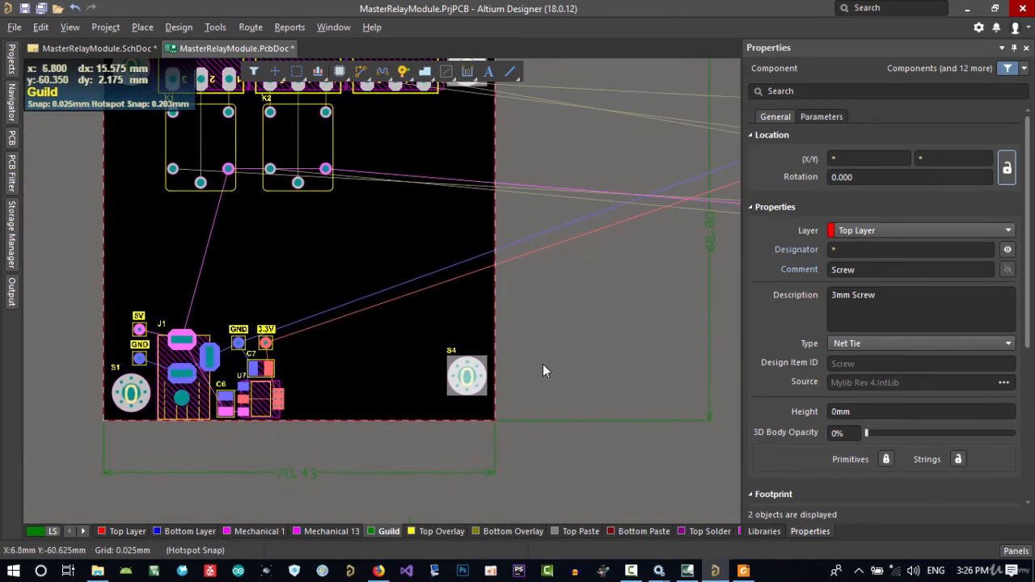
{"action": "left_click", "coordinate": [545, 371]}
Align mounting screw S4 to the bottom of mounting screw S1 along the board's lower edge
{"action": "left_click_drag", "start_coordinate": [475, 329], "coordinate": [440, 388]}
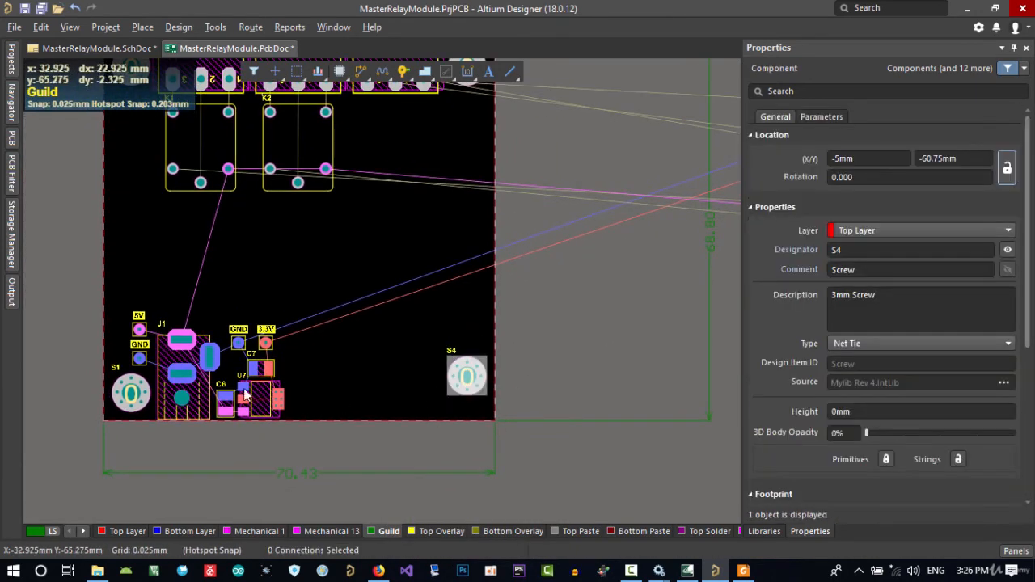
{"action": "left_click", "coordinate": [133, 385], "text": "shift"}
{"action": "key", "text": "a"}
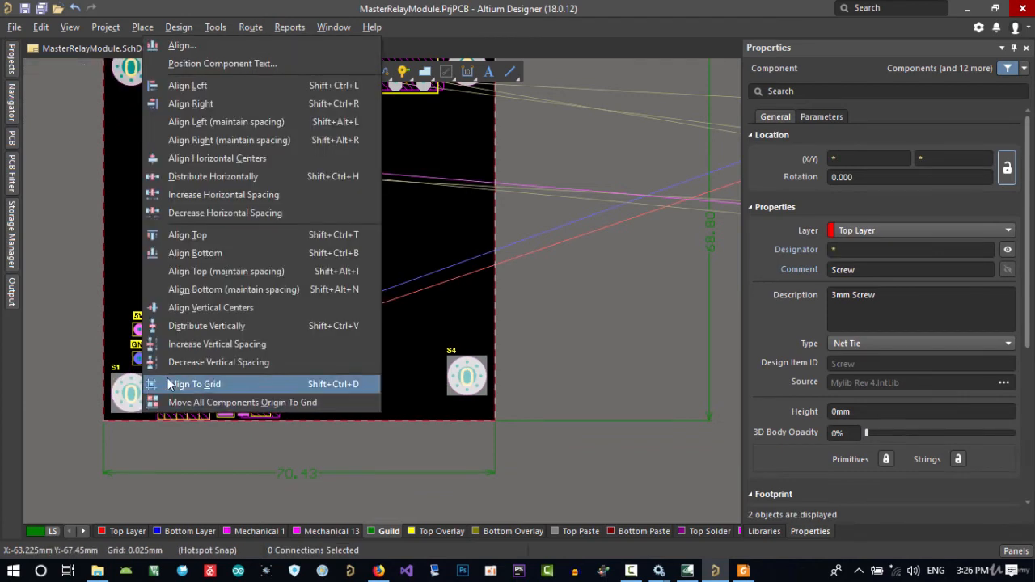
{"action": "left_click", "coordinate": [197, 254]}
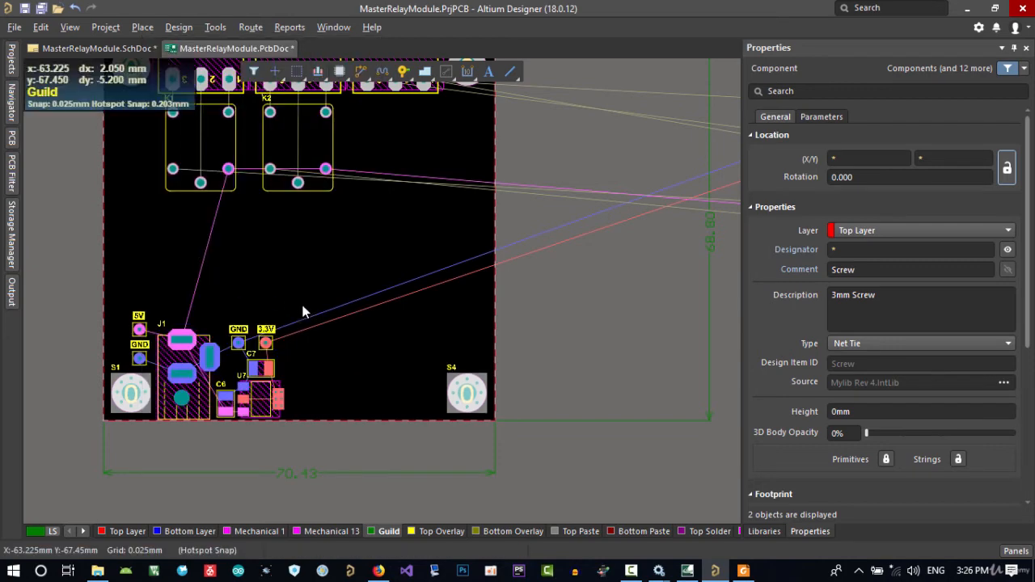
{"action": "scroll", "coordinate": [475, 341], "scroll_direction": "down", "scroll_amount": 2, "text": "shift"}
{"action": "left_click", "coordinate": [469, 360]}
Set the relative origin at the board outline's lower-right corner, beside screw S4
{"action": "scroll", "coordinate": [426, 415], "scroll_direction": "up", "scroll_amount": 4, "text": "ctrl"}
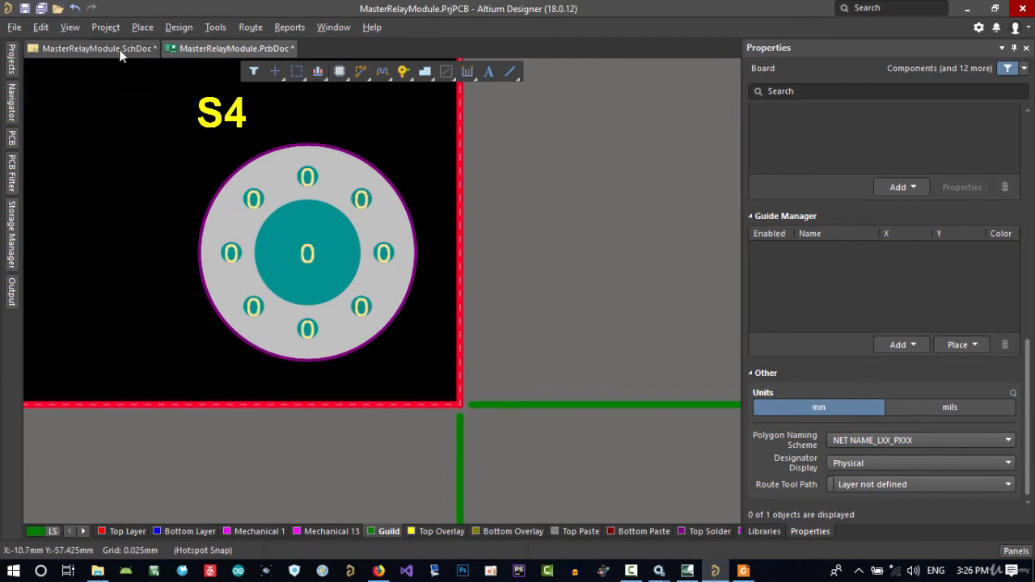
{"action": "left_click", "coordinate": [41, 26]}
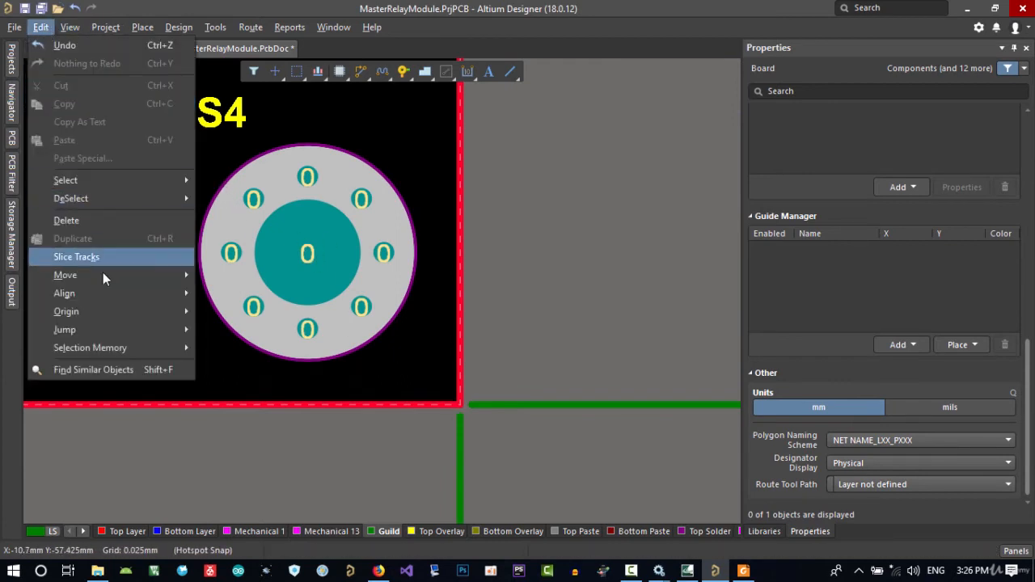
{"action": "mouse_move", "coordinate": [106, 311]}
{"action": "left_click", "coordinate": [214, 309]}
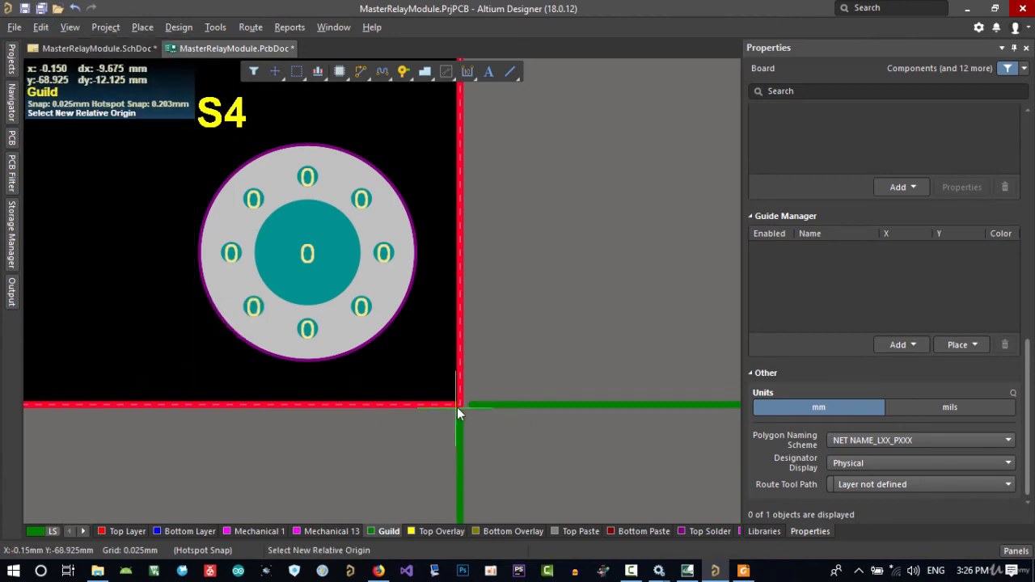
{"action": "left_click", "coordinate": [459, 406]}
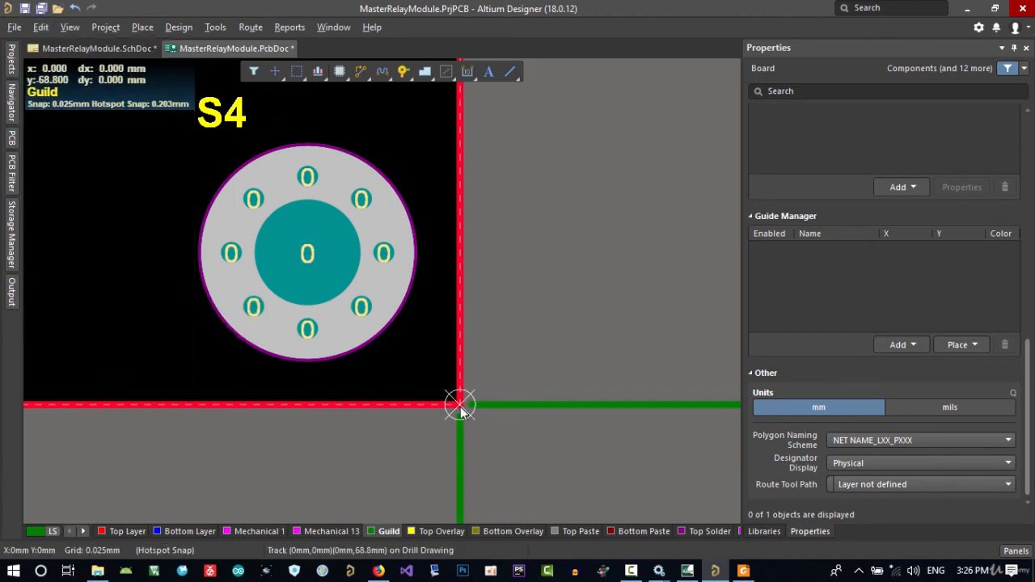
Check the X and Y location of mounting screw S4 relative to the lower-right board corner
{"action": "left_click", "coordinate": [388, 178]}
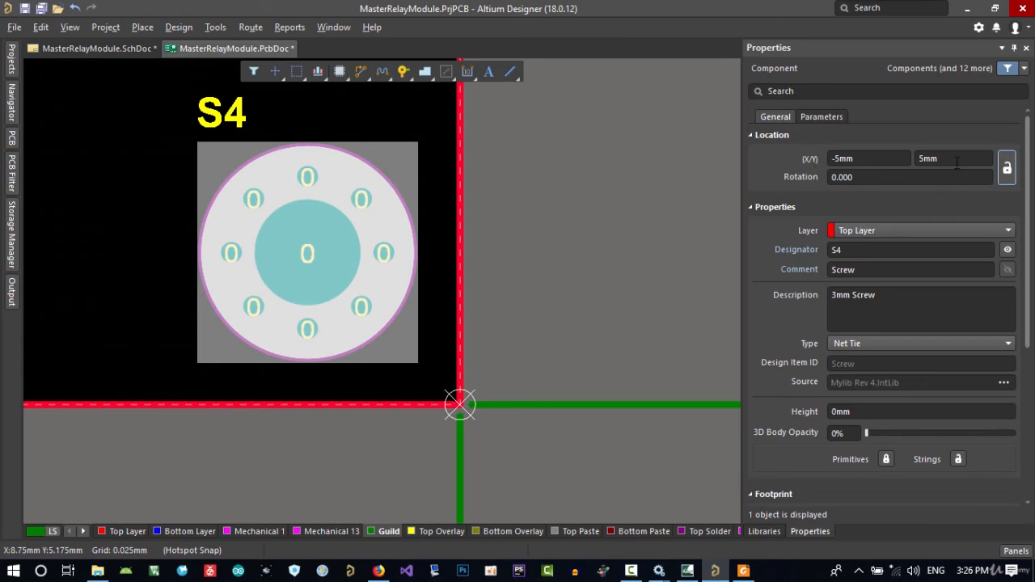
{"action": "left_click", "coordinate": [926, 159]}
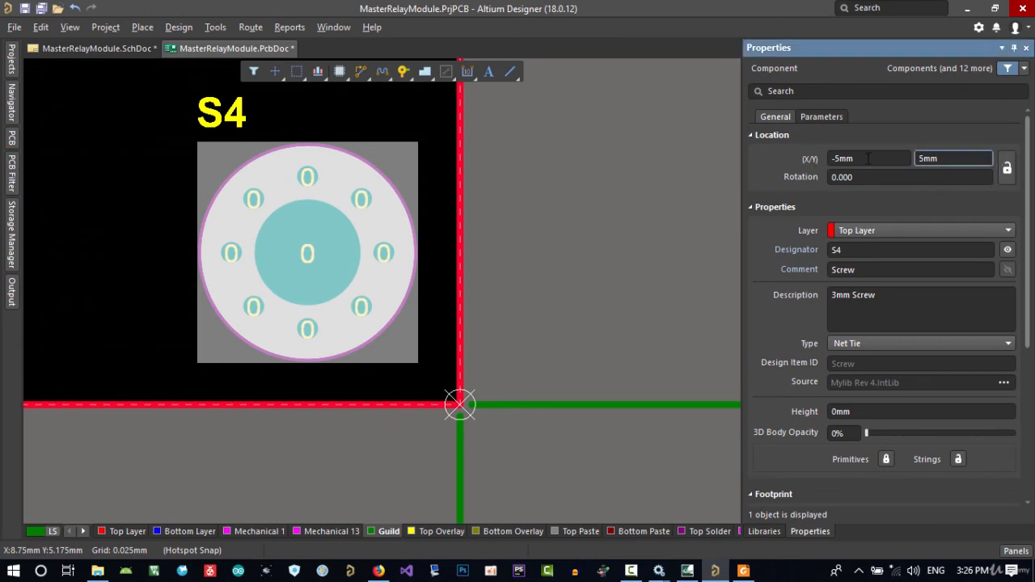
{"action": "left_click", "coordinate": [869, 158]}
Lock the positions of mounting screws S1, S3 and S4 together
{"action": "scroll", "coordinate": [517, 289], "scroll_direction": "down", "scroll_amount": 4, "text": "ctrl"}
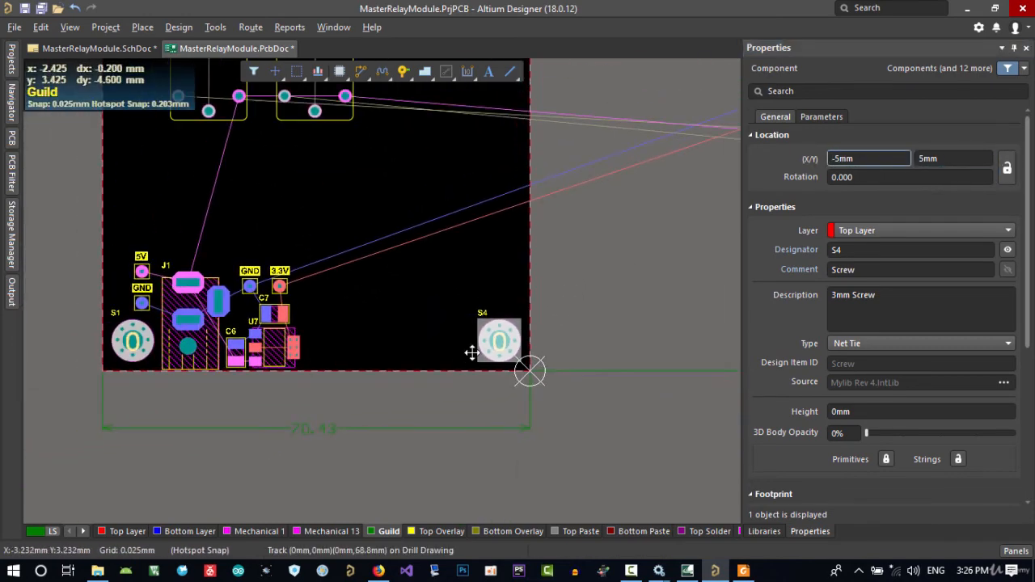
{"action": "right_click_drag", "start_coordinate": [282, 358], "coordinate": [416, 351]}
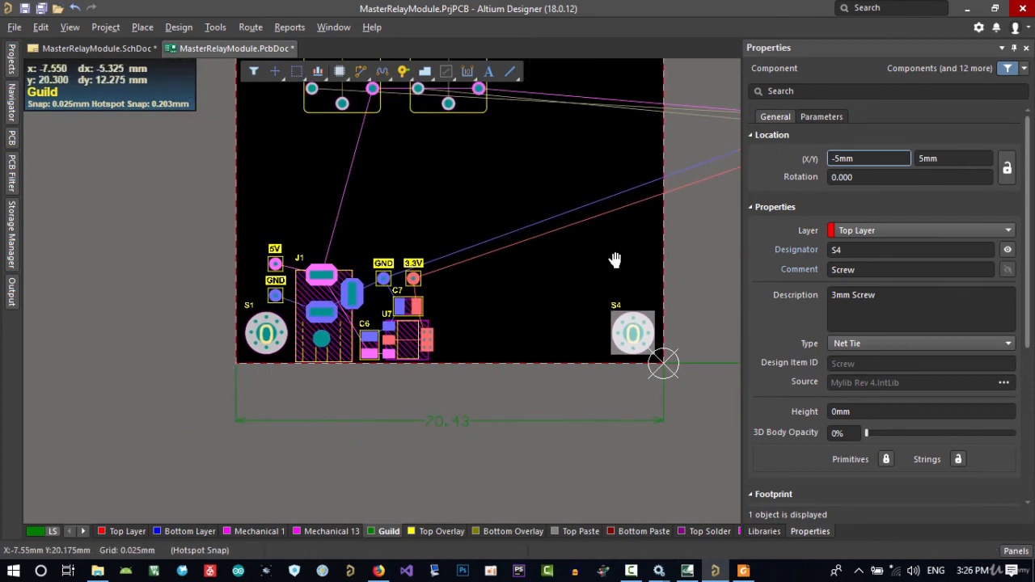
{"action": "right_click_drag", "start_coordinate": [616, 260], "coordinate": [524, 490]}
{"action": "left_click_drag", "start_coordinate": [546, 260], "coordinate": [533, 219], "text": "shift"}
{"action": "right_click_drag", "start_coordinate": [433, 392], "coordinate": [618, 237]}
{"action": "left_click", "coordinate": [338, 441], "text": "shift"}
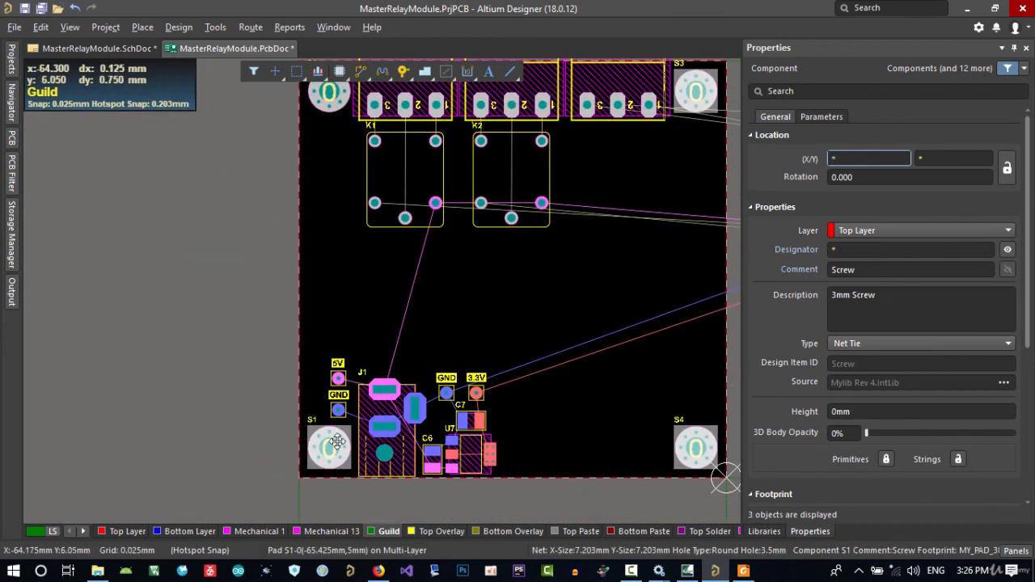
{"action": "left_click", "coordinate": [1009, 168]}
{"action": "right_click_drag", "start_coordinate": [645, 363], "coordinate": [667, 281]}
{"action": "left_click", "coordinate": [672, 321]}
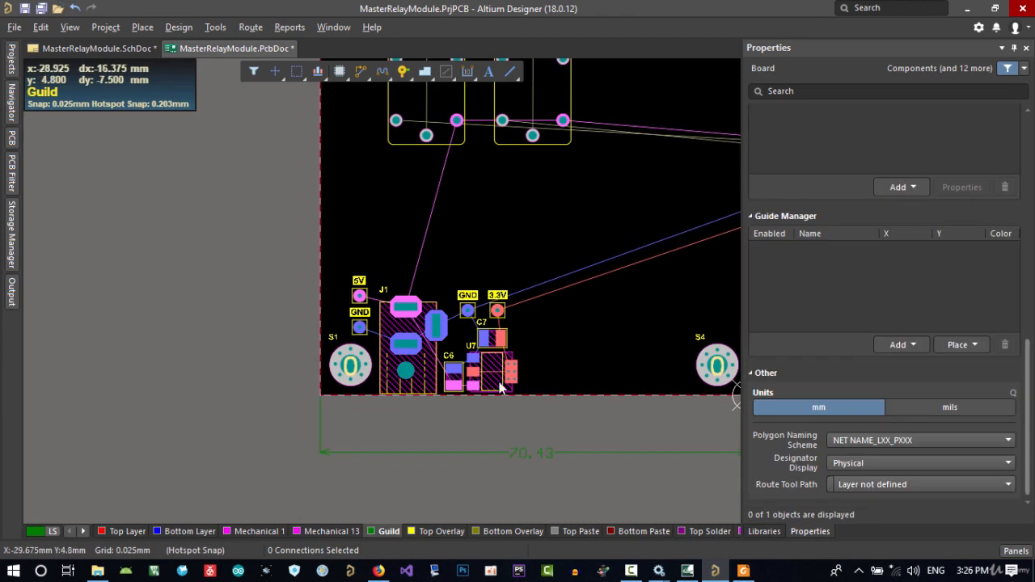
Set the relative origin at the board outline's lower-left corner
{"action": "left_click", "coordinate": [40, 26]}
{"action": "mouse_move", "coordinate": [133, 315]}
{"action": "left_click", "coordinate": [221, 310]}
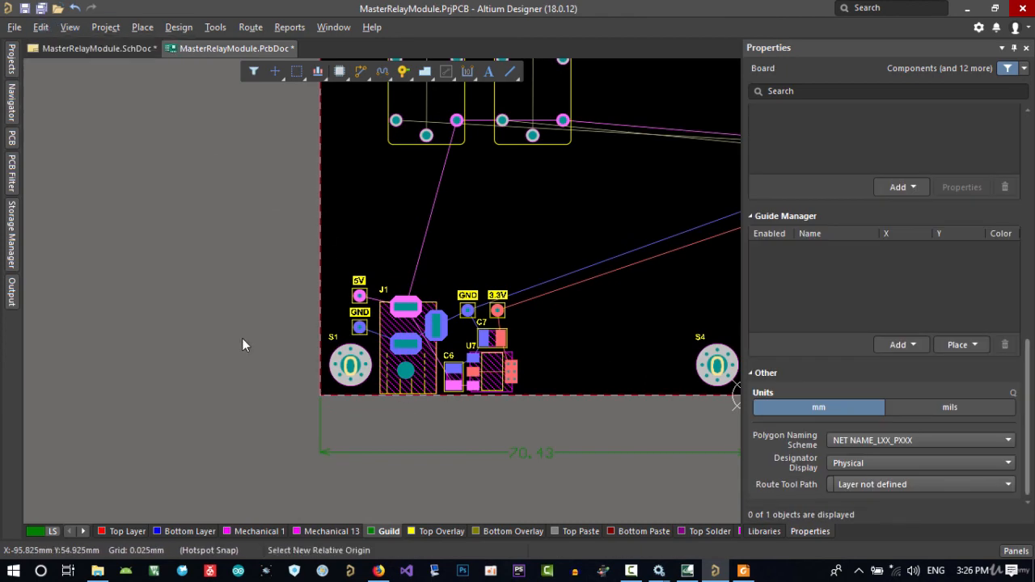
{"action": "scroll", "coordinate": [308, 396], "scroll_direction": "up", "scroll_amount": 5, "text": "ctrl"}
{"action": "left_click", "coordinate": [515, 275]}
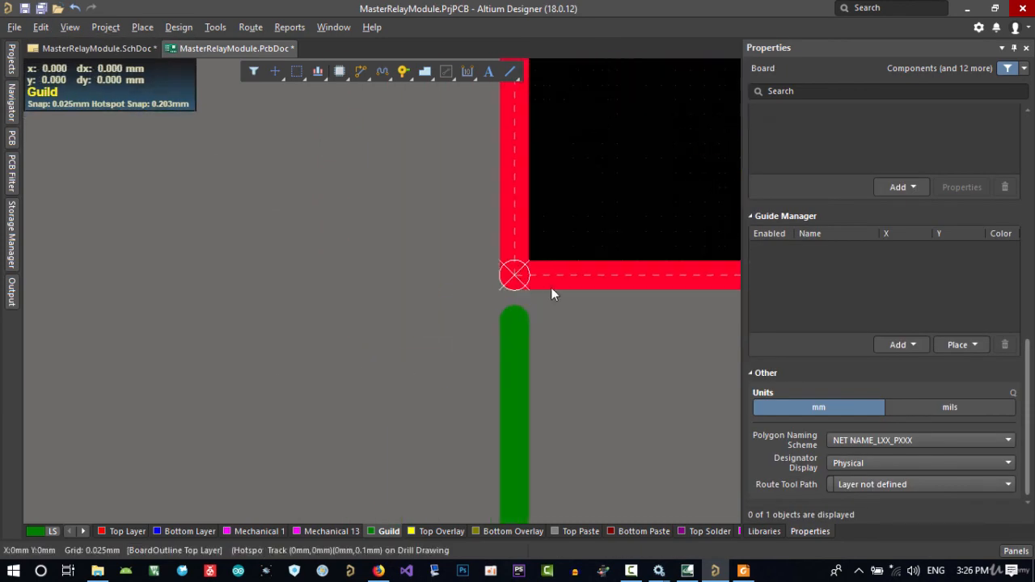
Show the board in 3D and examine the placement of the screws, connectors and parts
{"action": "scroll", "coordinate": [518, 283], "scroll_direction": "down", "scroll_amount": 5, "text": "ctrl"}
{"action": "scroll", "coordinate": [364, 372], "scroll_direction": "down", "scroll_amount": 5, "text": "ctrl"}
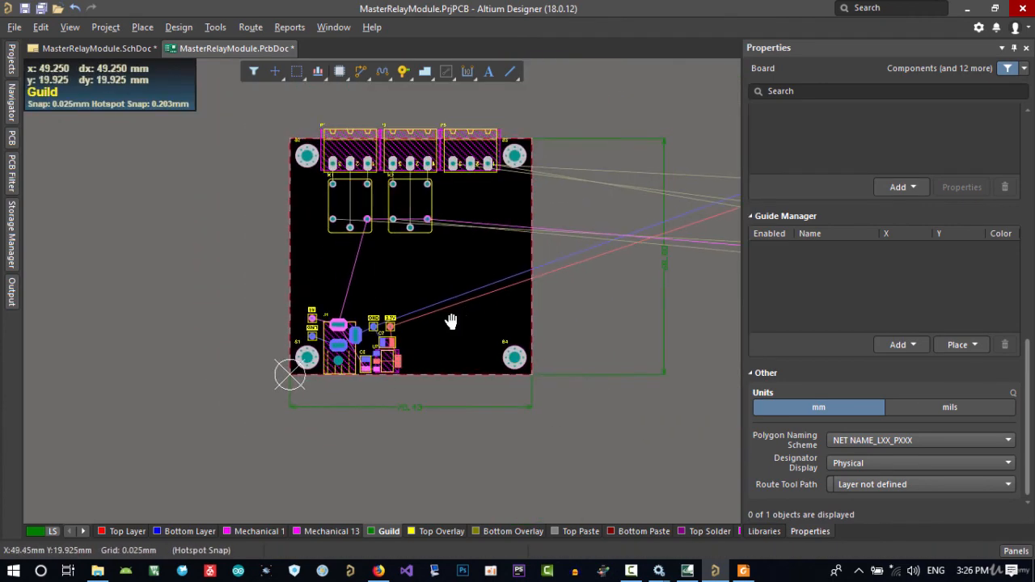
{"action": "key", "text": "3"}
{"action": "right_click_drag", "start_coordinate": [438, 368], "coordinate": [434, 326], "text": "shift"}
{"action": "scroll", "coordinate": [432, 323], "scroll_direction": "up", "scroll_amount": 5, "text": "ctrl"}
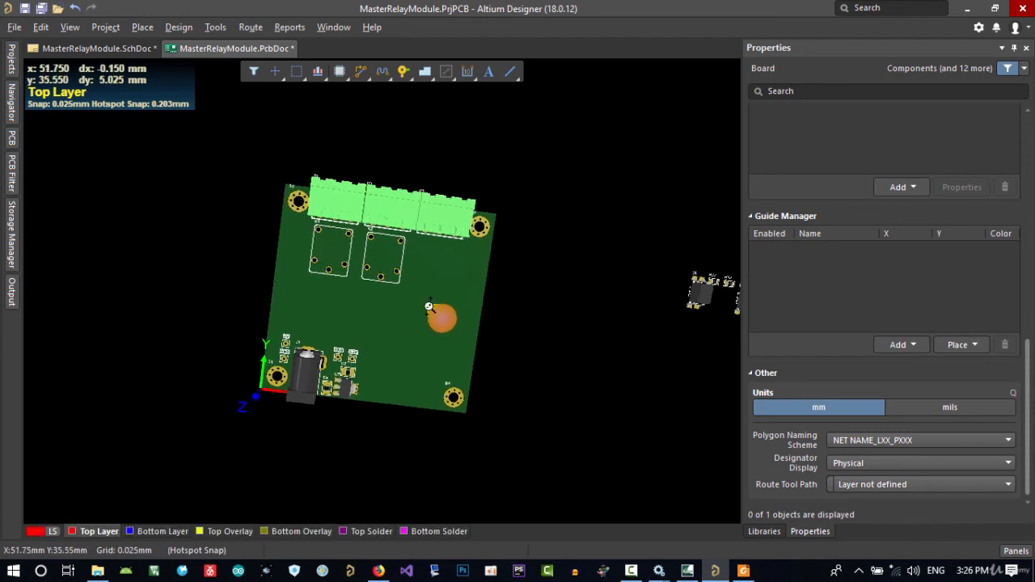